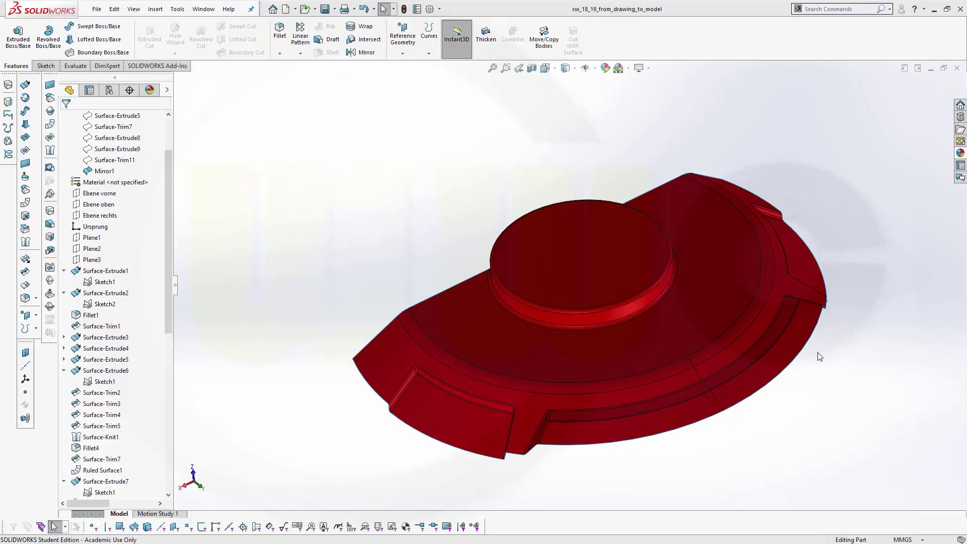
# Step: Orbit the red part to see another side, then switch to the drawing PDF
pyautogui.moveTo(822, 370)
pyautogui.mouseDown(button='middle')
pyautogui.moveTo(833, 421)
pyautogui.moveTo(822, 356)
pyautogui.moveTo(836, 287)
pyautogui.moveTo(874, 397)
pyautogui.moveTo(823, 318)
pyautogui.moveTo(769, 300)
pyautogui.moveTo(736, 319)
pyautogui.moveTo(766, 352)
pyautogui.moveTo(836, 278)
pyautogui.moveTo(866, 339)
pyautogui.moveTo(879, 417)
pyautogui.moveTo(892, 403)
pyautogui.moveTo(857, 357)
pyautogui.moveTo(838, 381)
pyautogui.moveTo(824, 380)
pyautogui.moveTo(801, 335)
pyautogui.moveTo(820, 369)
pyautogui.moveTo(849, 360)
pyautogui.moveTo(853, 401)
pyautogui.moveTo(832, 353)
pyautogui.moveTo(846, 400)
pyautogui.moveTo(816, 317)
pyautogui.moveTo(866, 363)
pyautogui.moveTo(872, 433)
pyautogui.moveTo(845, 440)
pyautogui.moveTo(801, 380)
pyautogui.moveTo(716, 339)
pyautogui.moveTo(853, 341)
pyautogui.moveTo(890, 281)
pyautogui.moveTo(884, 334)
pyautogui.moveTo(872, 327)
pyautogui.mouseUp(button='middle')
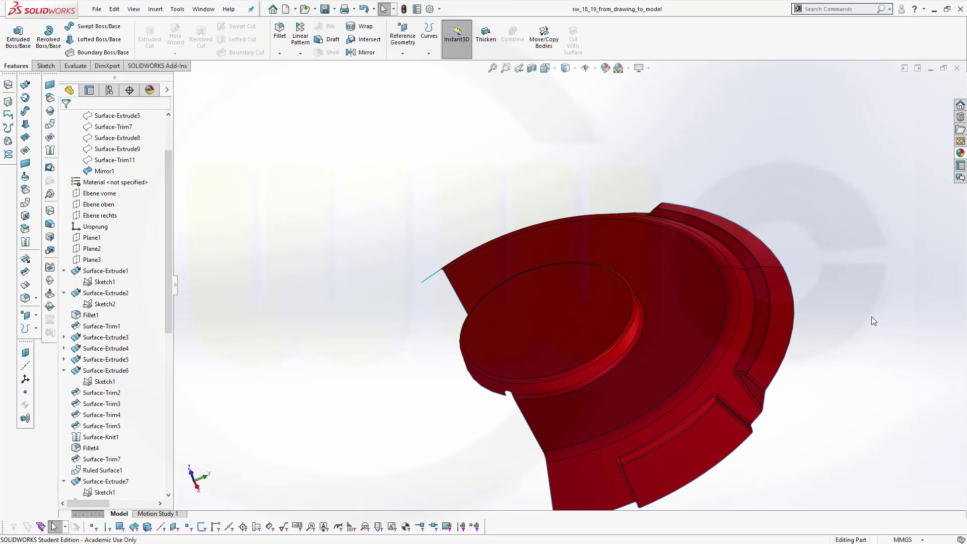
pyautogui.hotkey('alt', 'Tab')
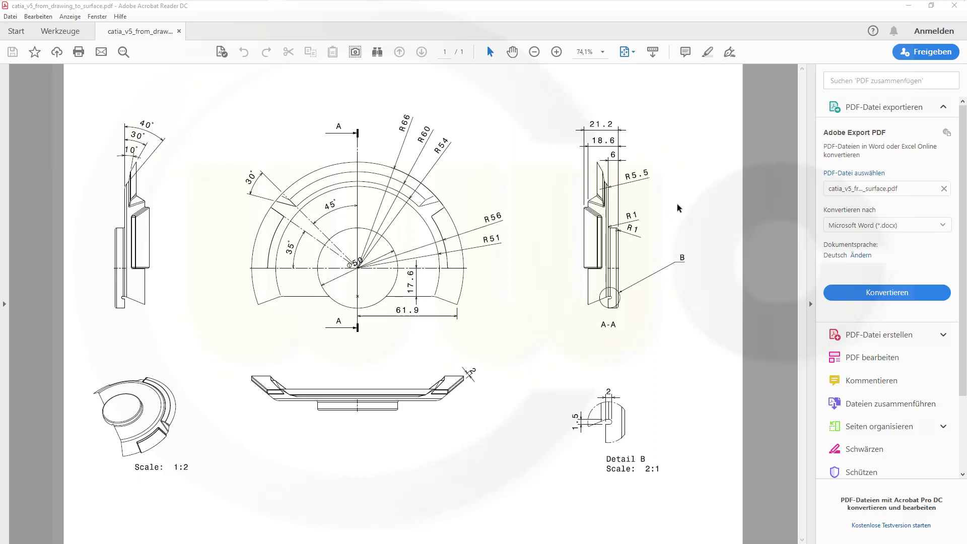
# Step: Open and dismiss the context menu on the drawing PDF page
pyautogui.rightClick(698, 186)
pyautogui.click(689, 152)
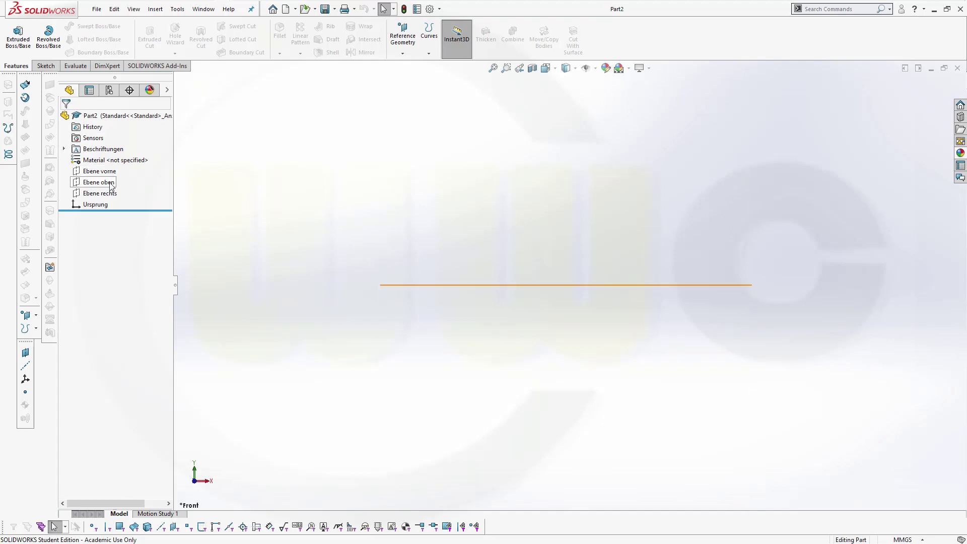
# Step: Create Plane1 offset 13 mm from Ebene oben
pyautogui.click(409, 48)
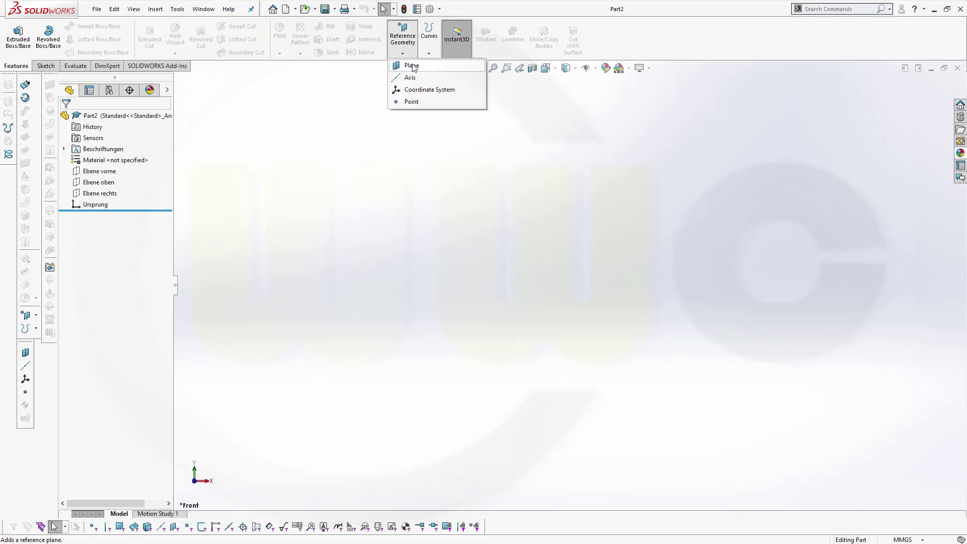
pyautogui.click(412, 66)
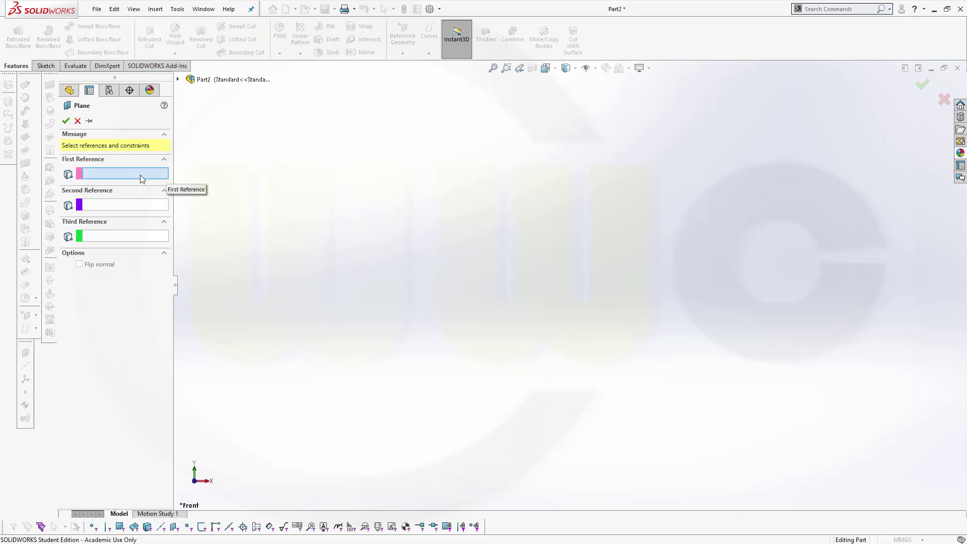
pyautogui.click(178, 79)
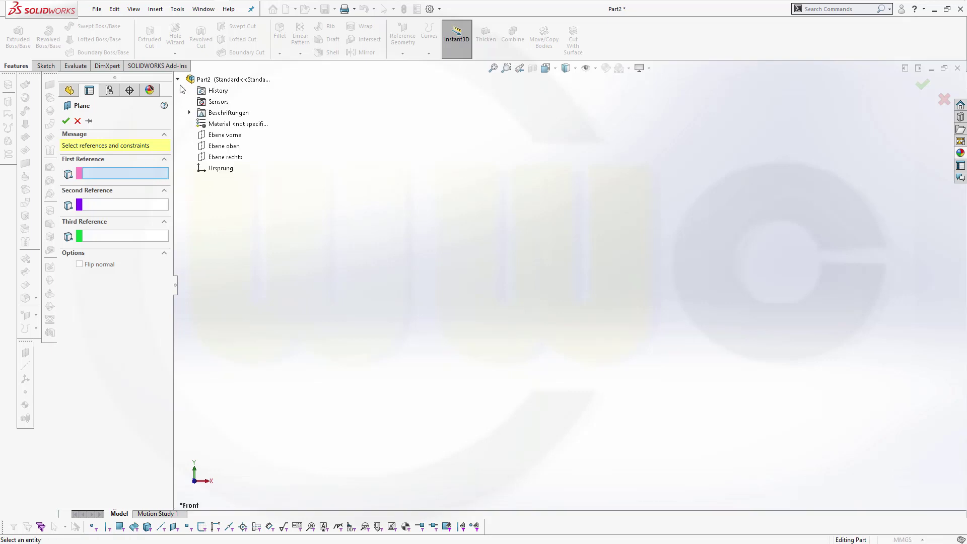
pyautogui.click(230, 148)
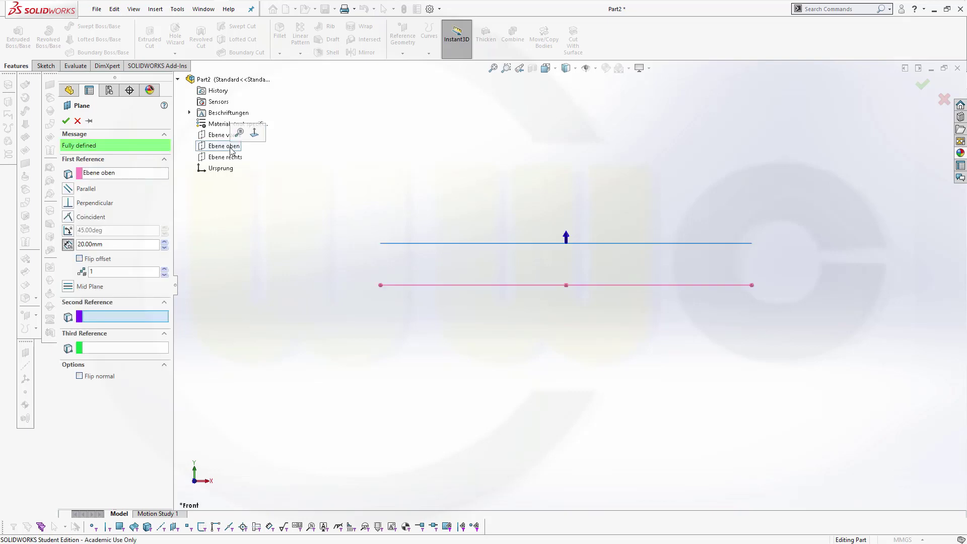
pyautogui.doubleClick(110, 243)
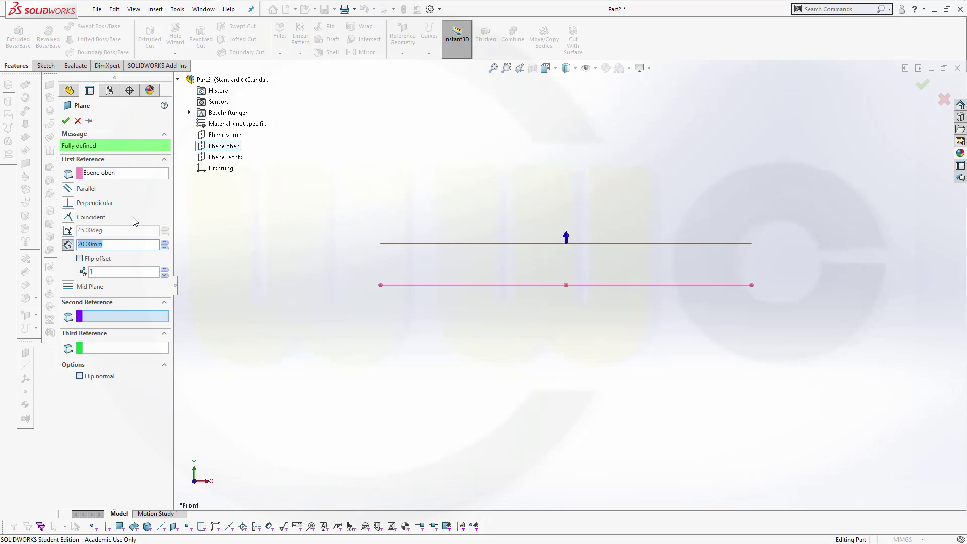
pyautogui.write('13')
pyautogui.press('Return')
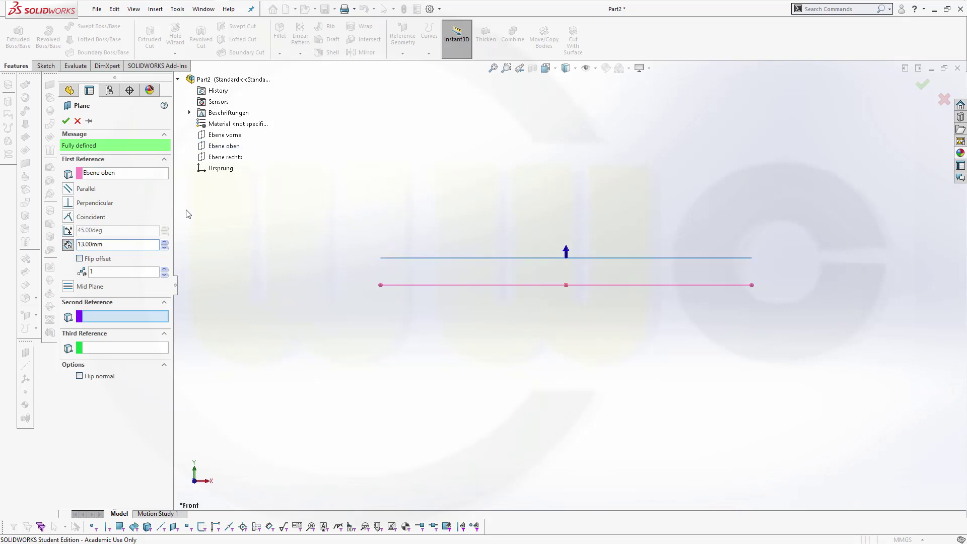
pyautogui.click(68, 122)
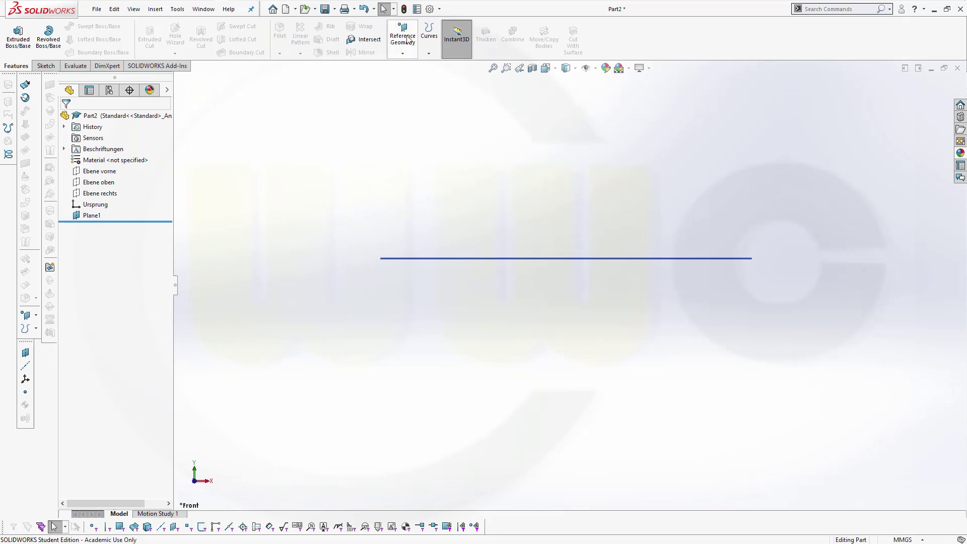
# Step: Create Plane2 offset 19 mm from Ebene oben
pyautogui.click(402, 54)
pyautogui.click(398, 65)
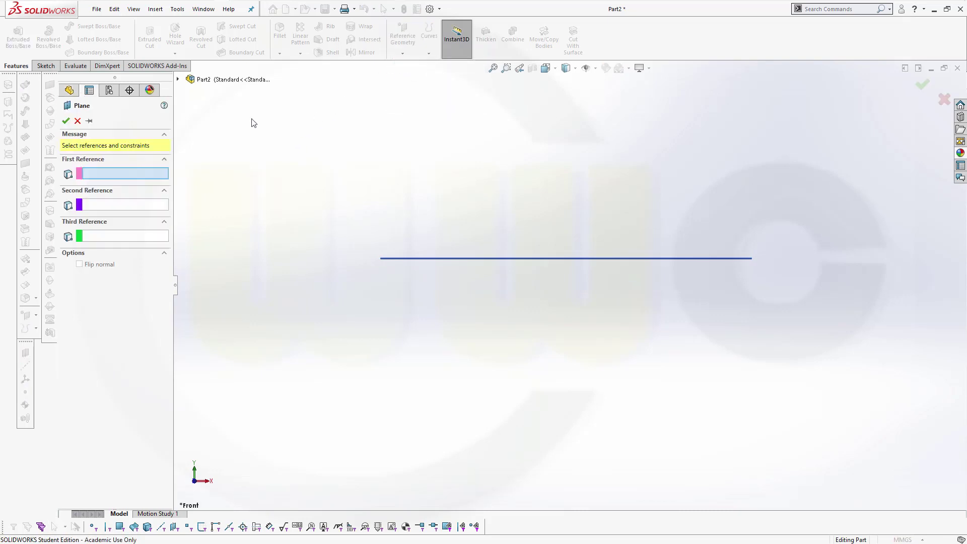
pyautogui.click(178, 80)
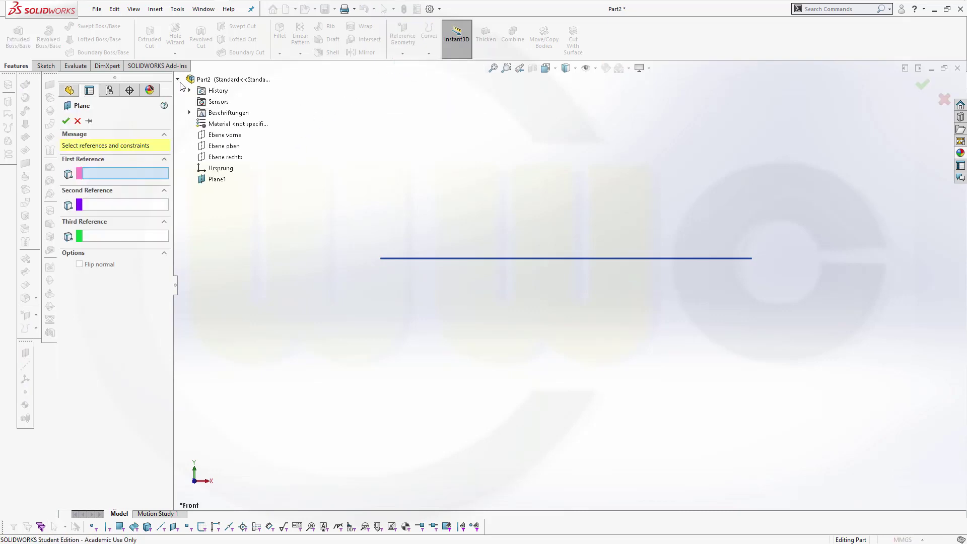
pyautogui.click(225, 146)
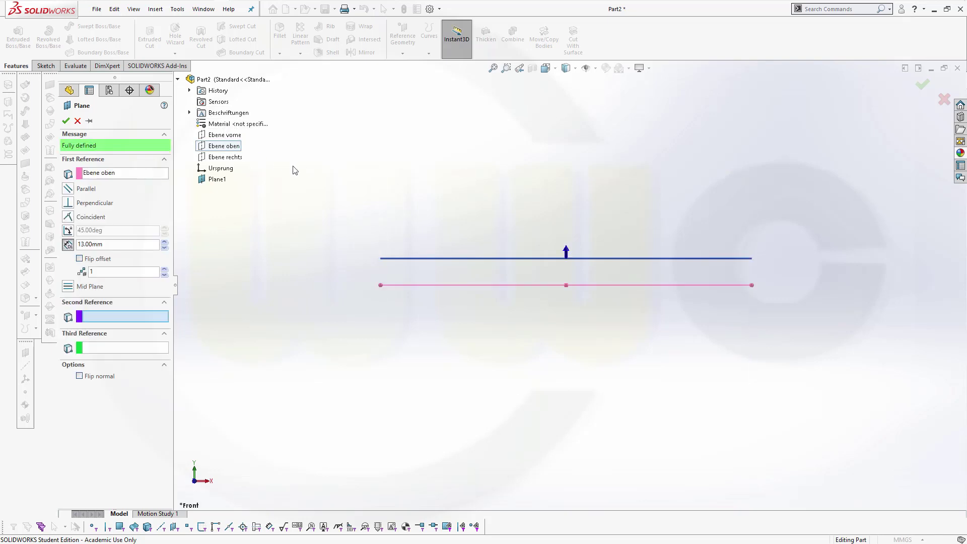
pyautogui.moveTo(112, 244); pyautogui.dragTo(13, 244)
pyautogui.write('20')
pyautogui.press('Return')
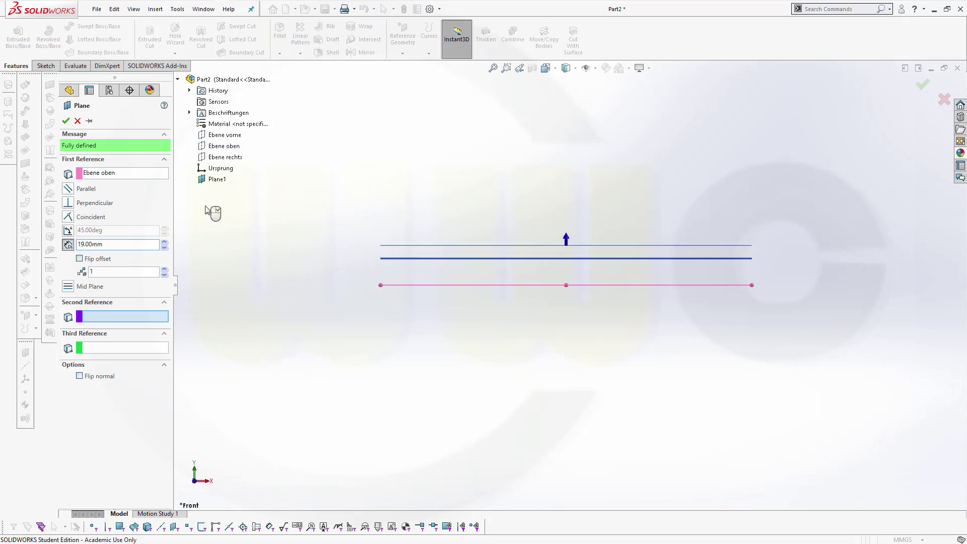
pyautogui.click(66, 121)
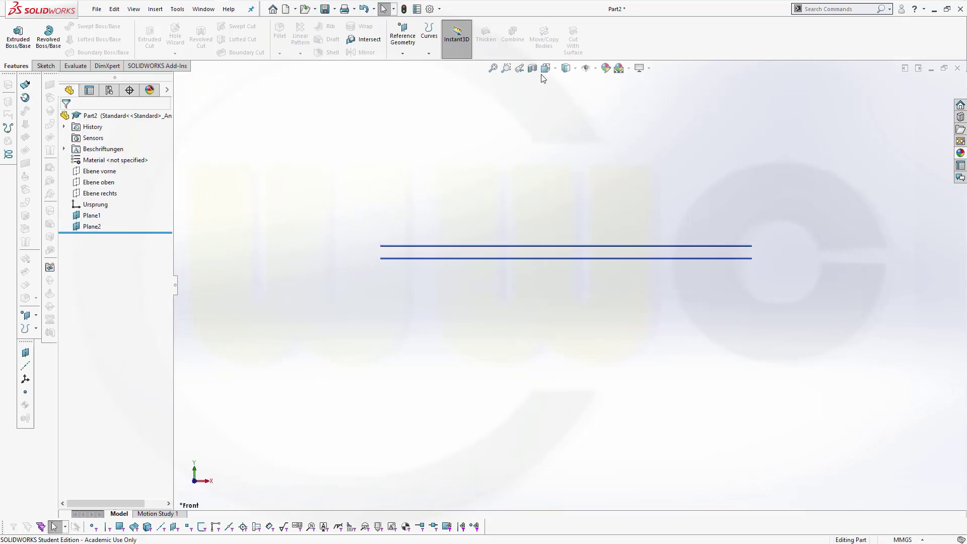
# Step: Create Plane3 offset 20 mm from Plane2 and view the planes in 3D
pyautogui.click(393, 31)
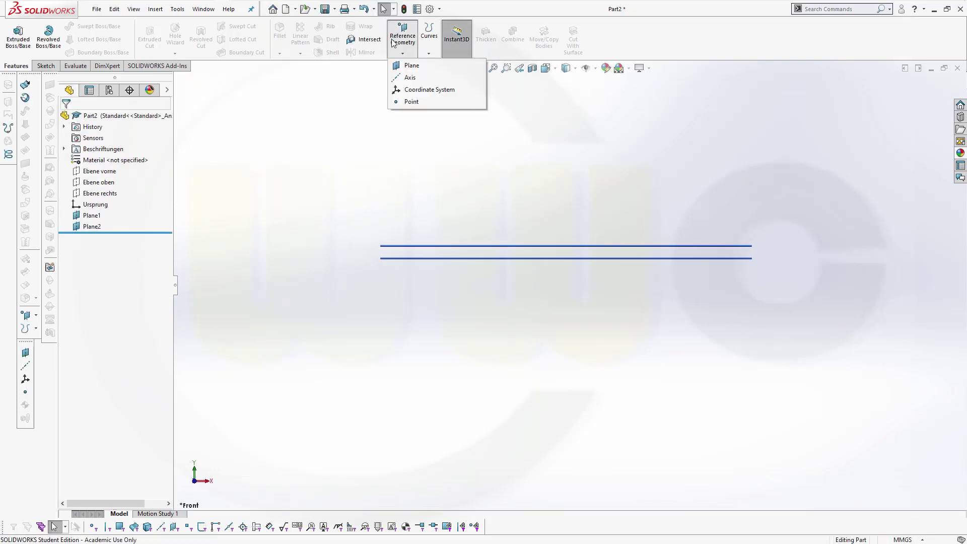
pyautogui.click(409, 65)
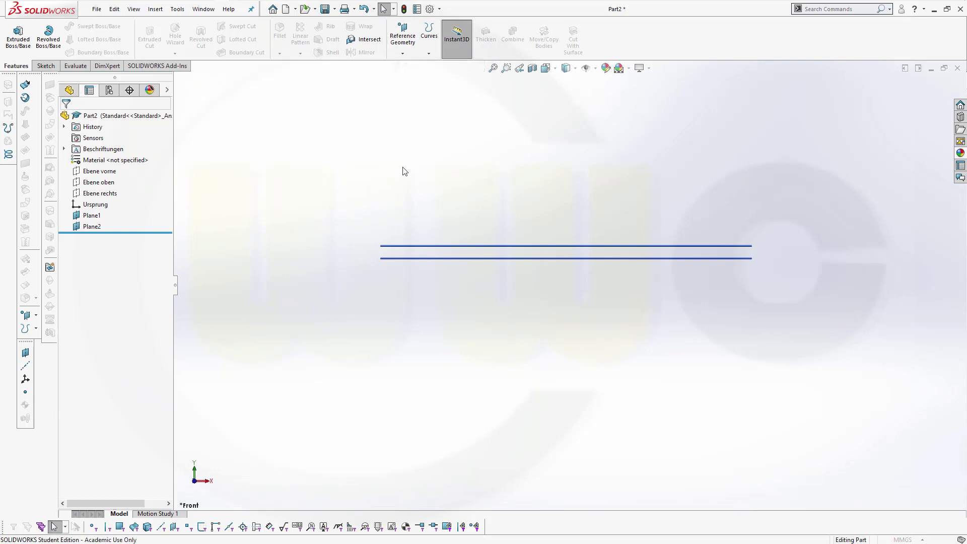
pyautogui.click(400, 245)
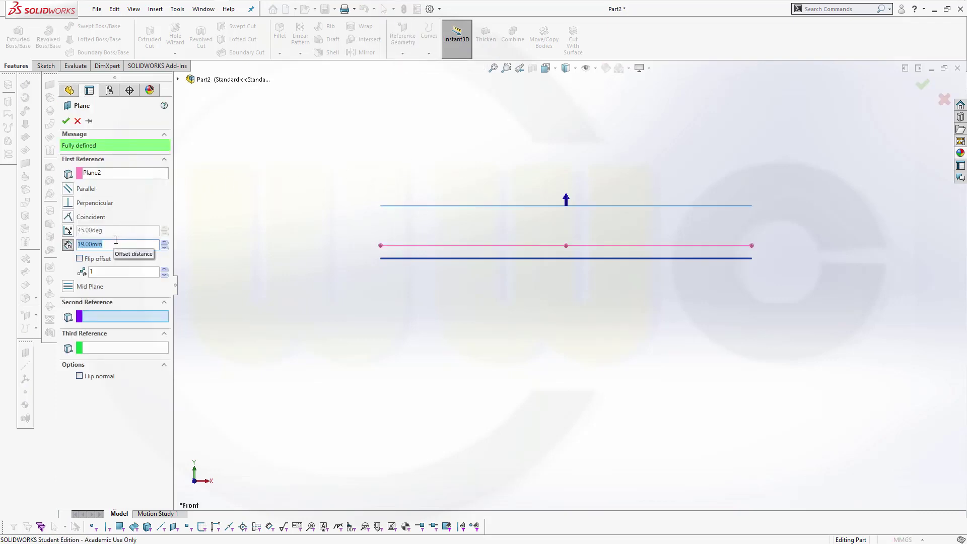
pyautogui.write('20')
pyautogui.press('Return')
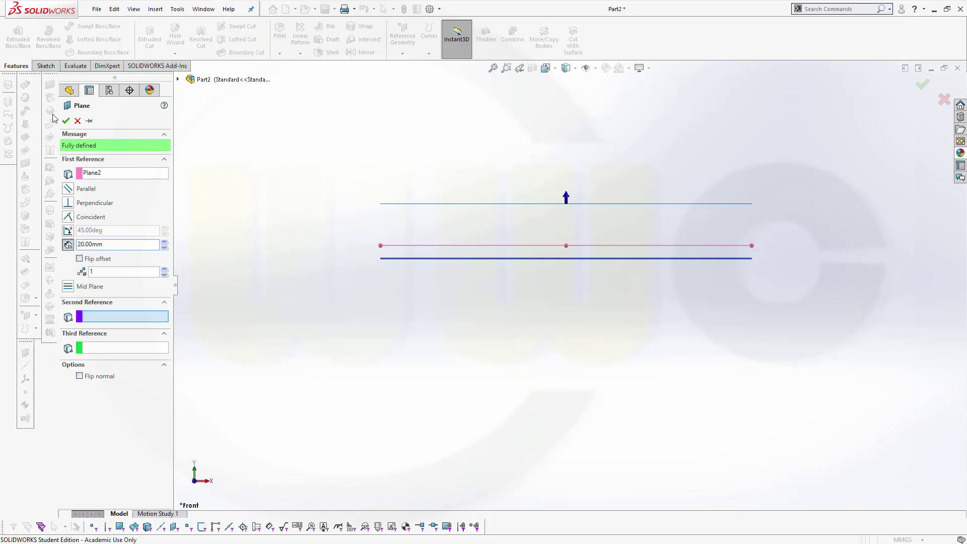
pyautogui.click(66, 120)
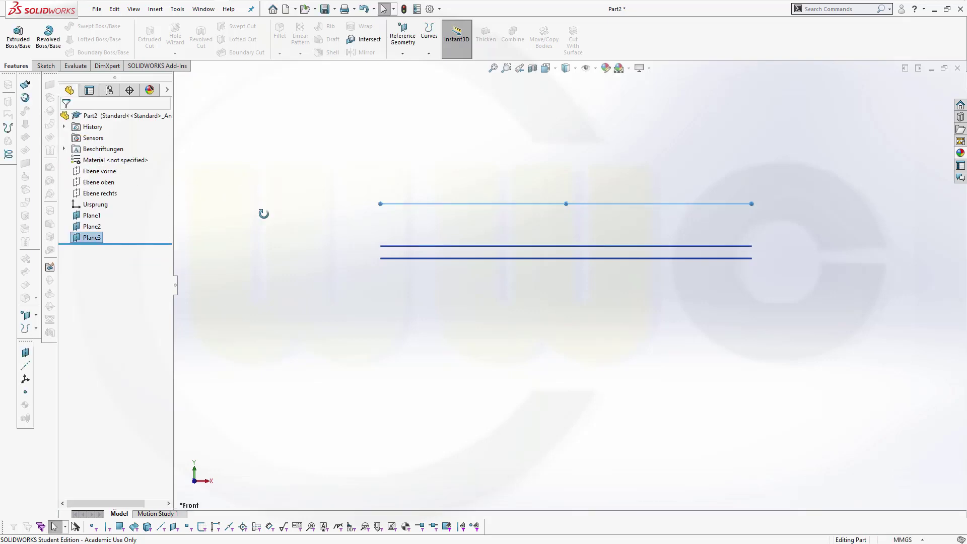
pyautogui.moveTo(263, 214); pyautogui.dragTo(266, 220, button='middle')
pyautogui.click(229, 202)
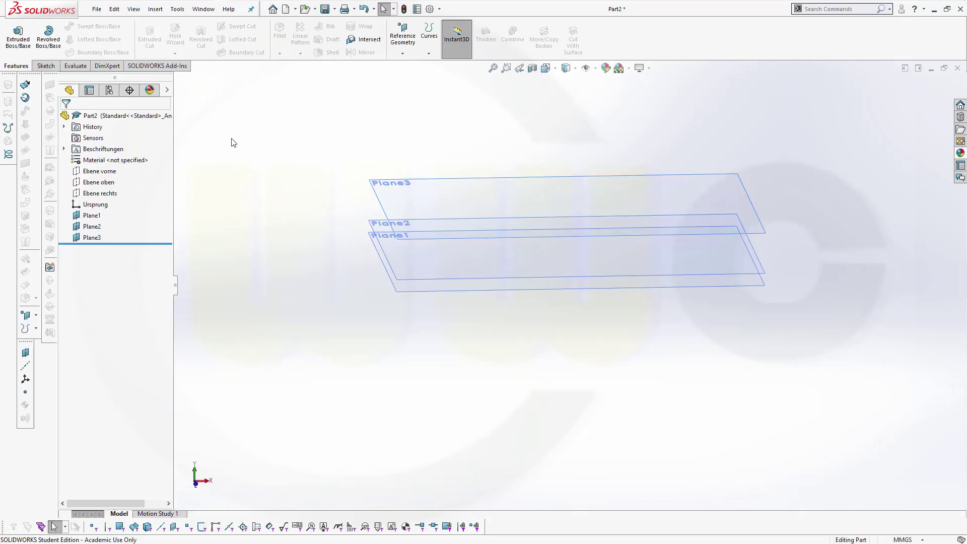
# Step: Start a sketch on Ebene oben and draw a first circle centred on the origin
pyautogui.click(46, 66)
pyautogui.click(113, 184)
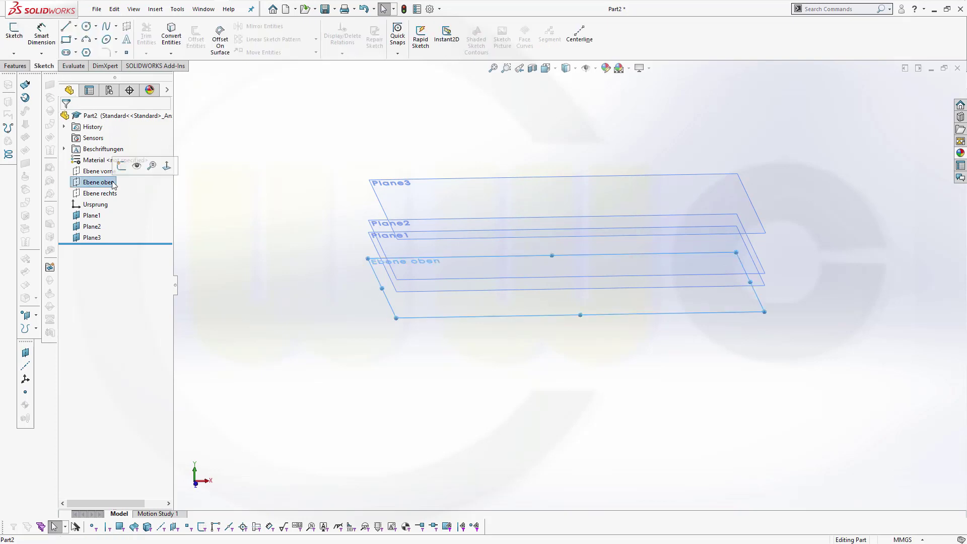
pyautogui.click(121, 166)
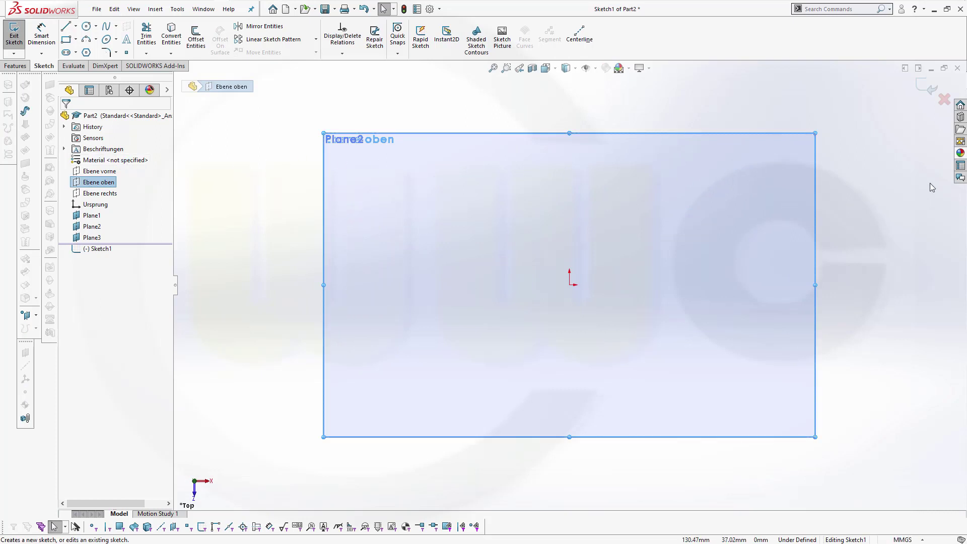
pyautogui.click(86, 26)
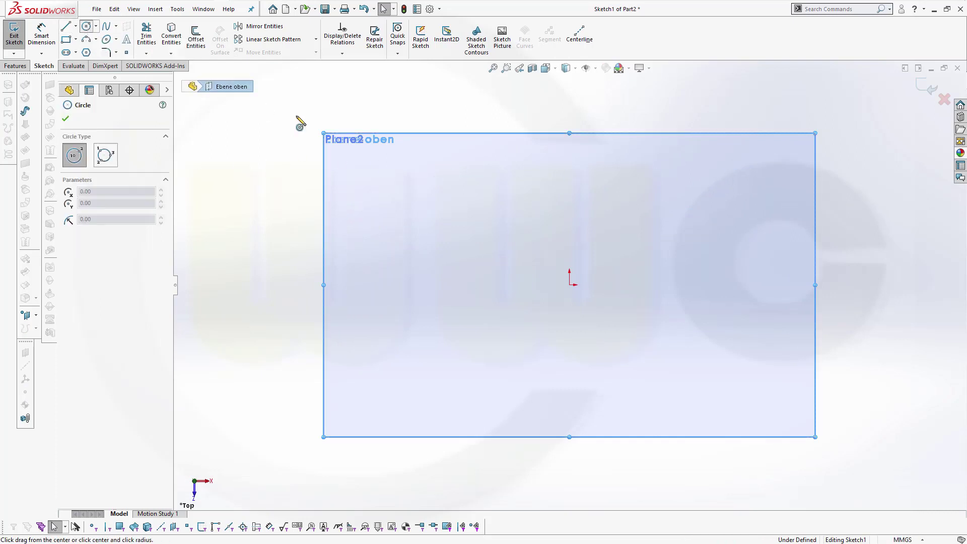
pyautogui.click(570, 286)
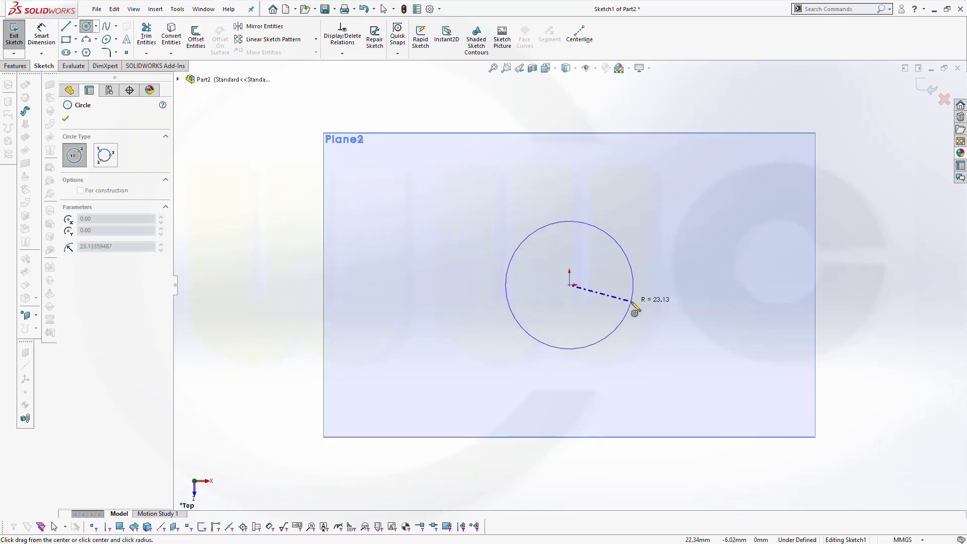
pyautogui.click(632, 303)
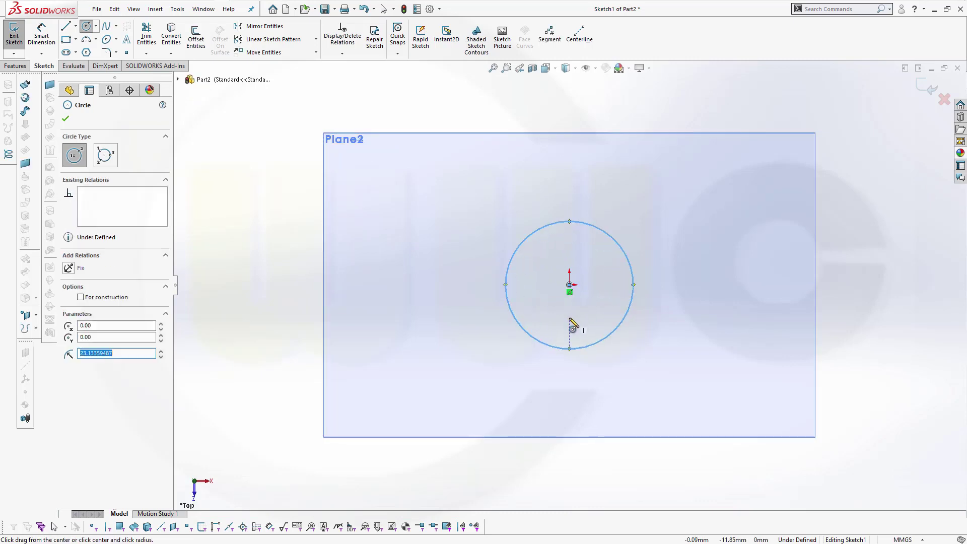
# Step: Draw five more concentric circles of increasing size around the origin
pyautogui.click(570, 286)
pyautogui.click(640, 305)
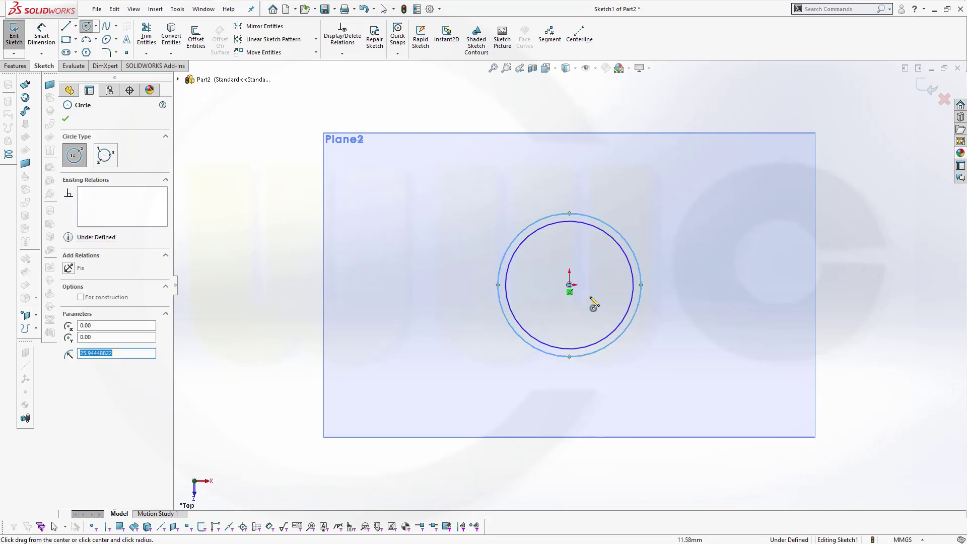
pyautogui.click(570, 285)
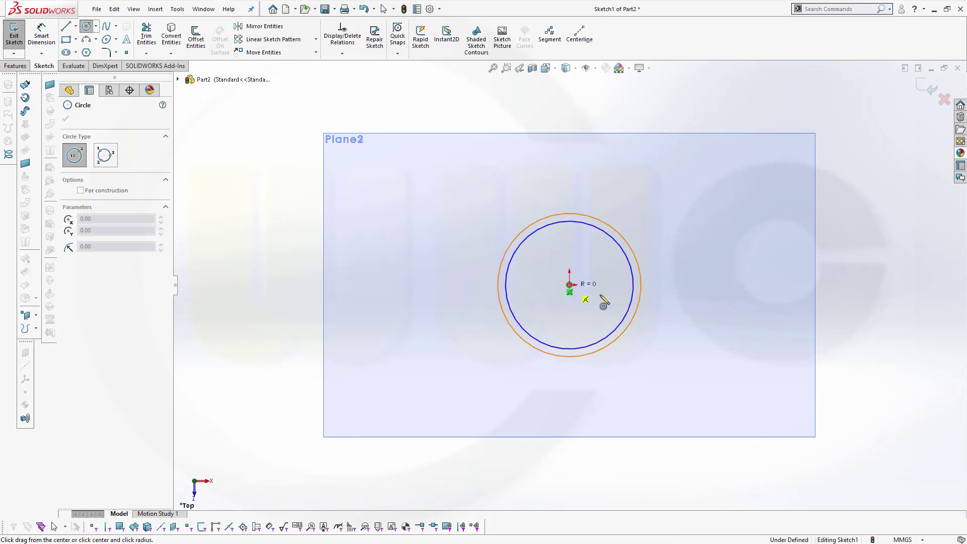
pyautogui.click(655, 312)
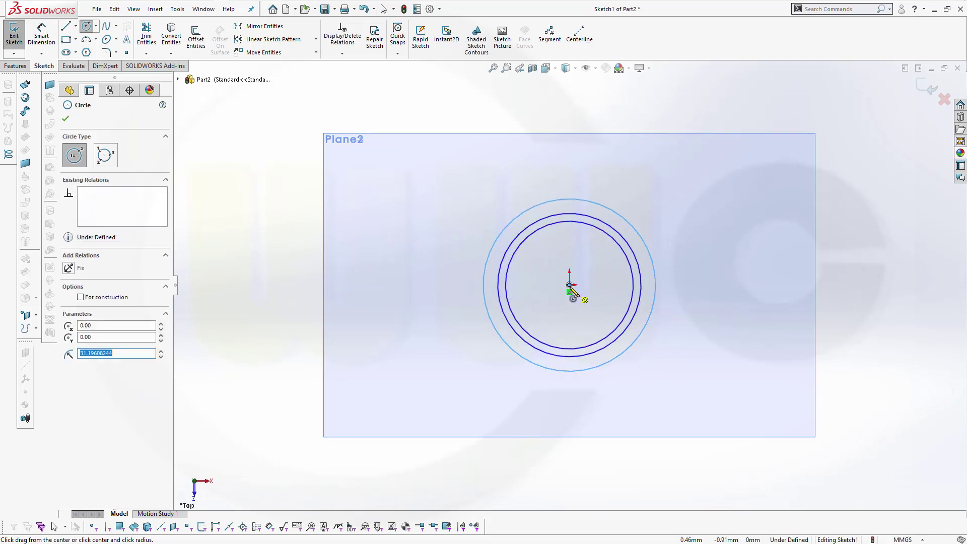
pyautogui.click(570, 285)
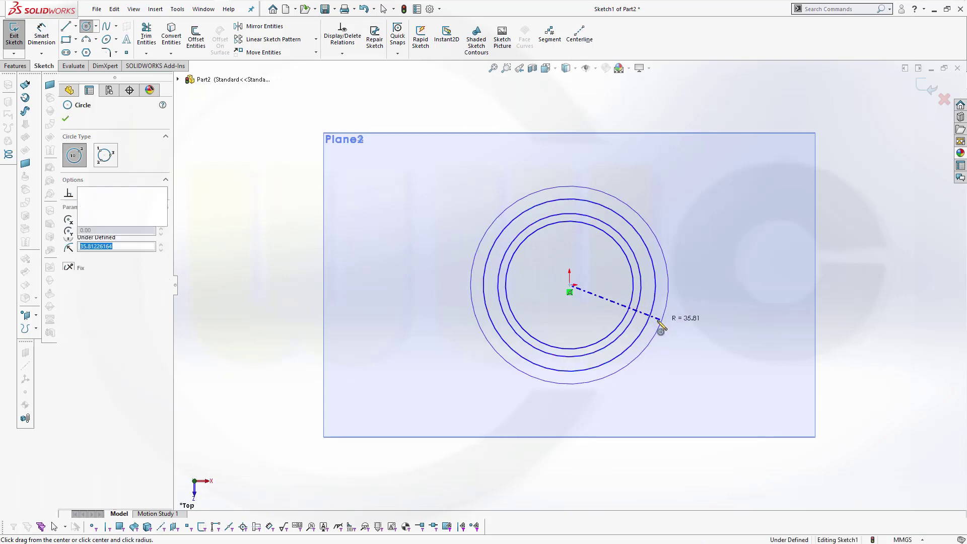
pyautogui.click(660, 326)
pyautogui.click(570, 285)
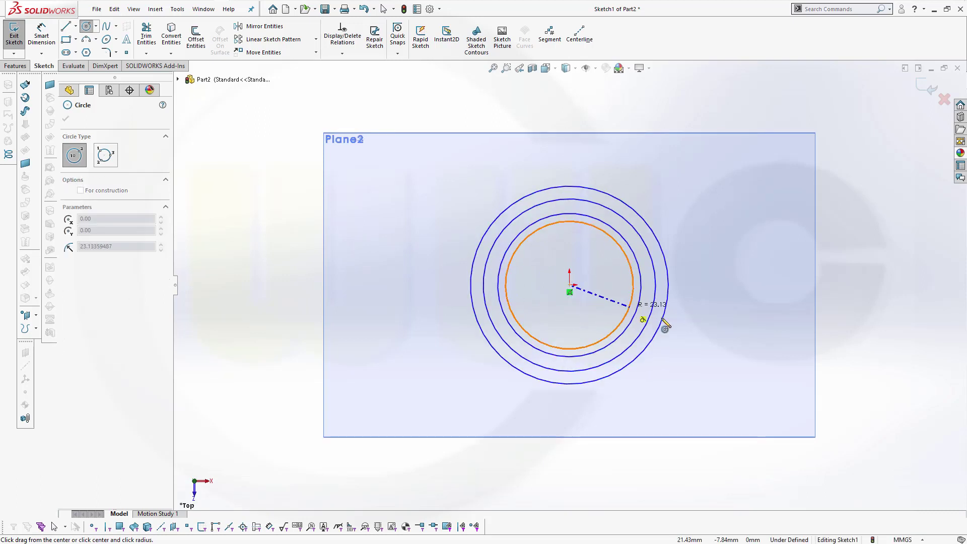
pyautogui.click(678, 330)
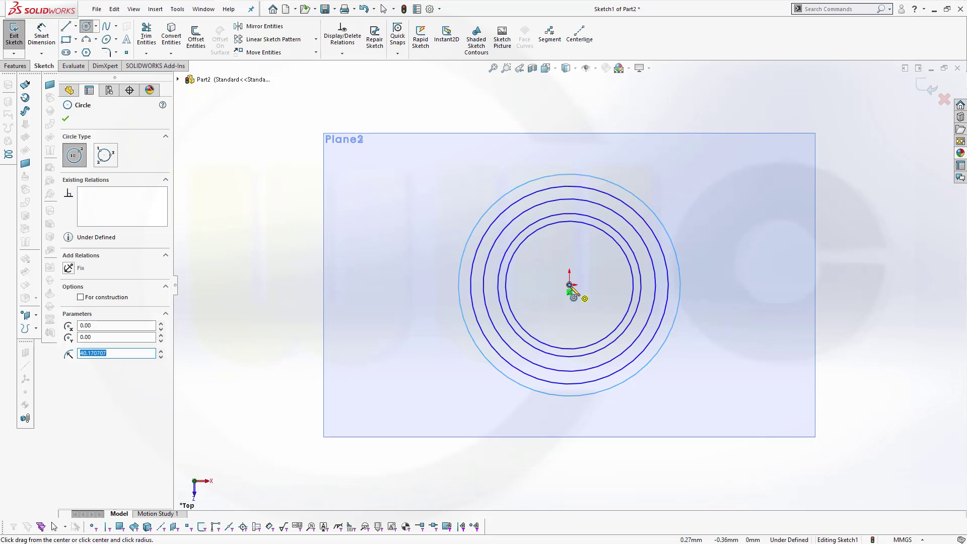
pyautogui.click(569, 285)
pyautogui.click(695, 322)
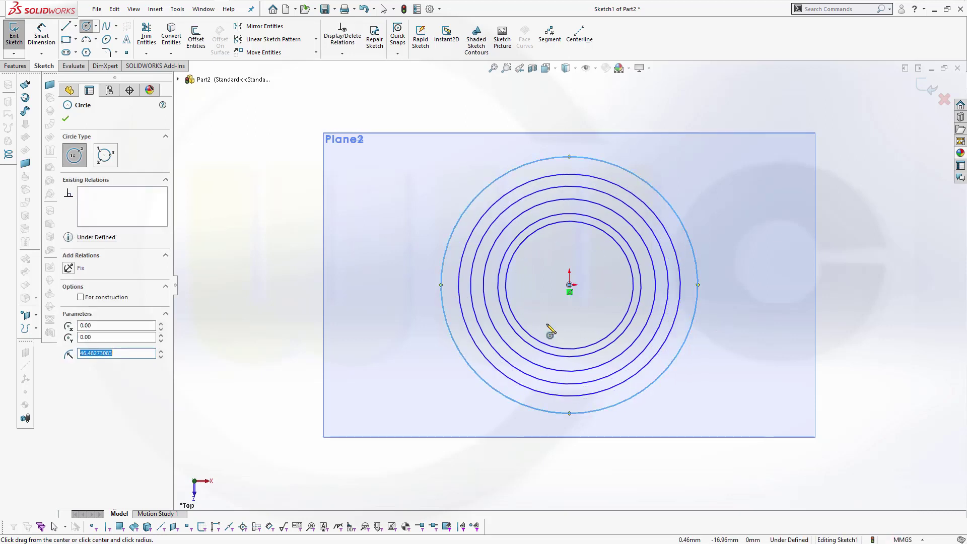
pyautogui.press('Escape')
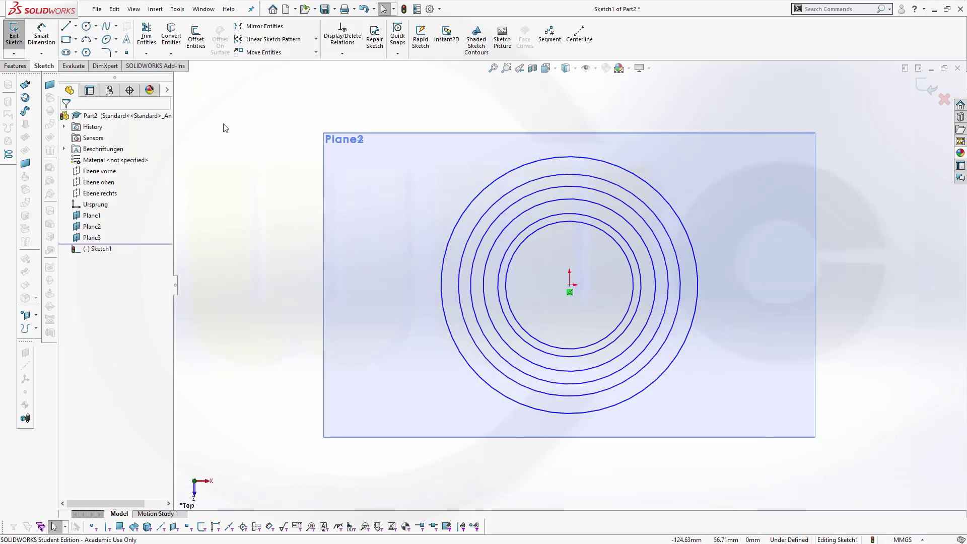
# Step: Dimension the innermost circle to a 50 mm diameter
pyautogui.click(40, 32)
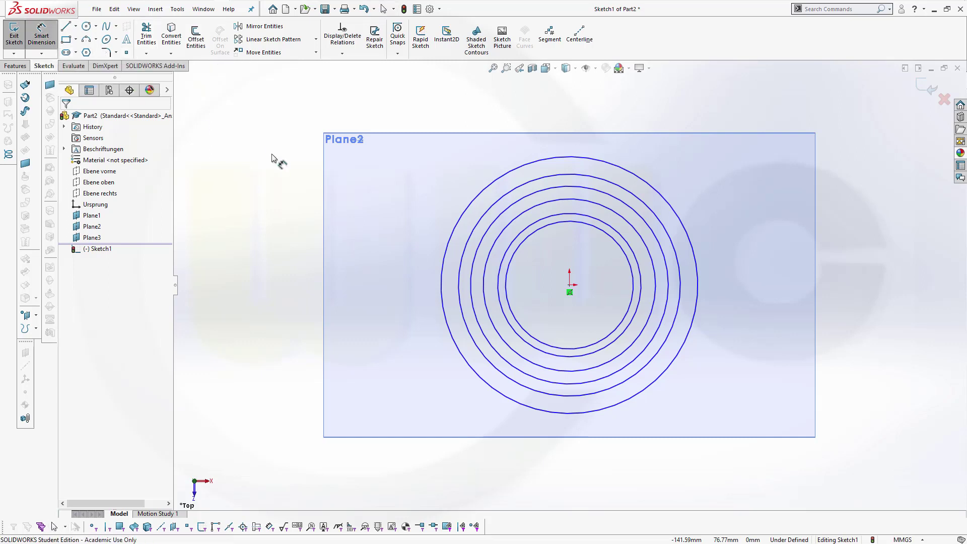
pyautogui.click(519, 255)
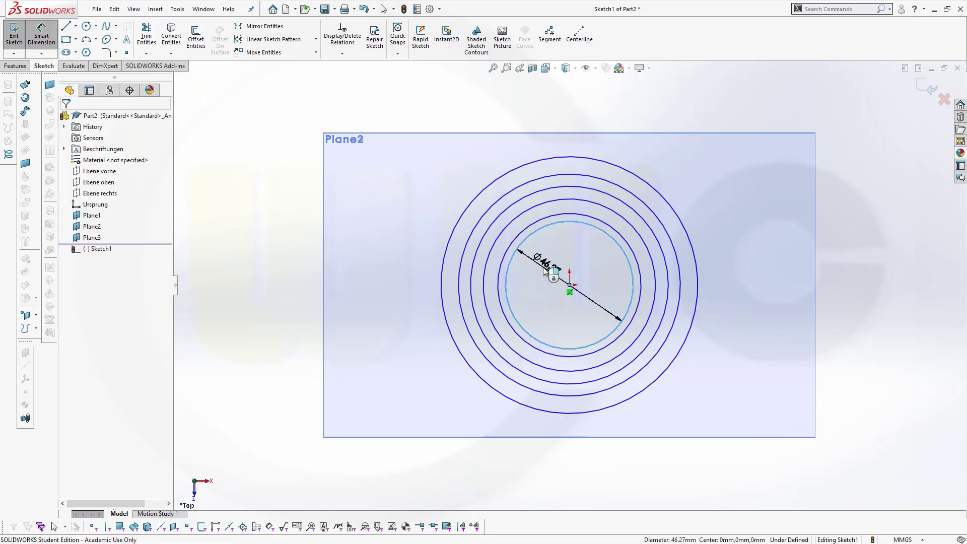
pyautogui.click(547, 272)
pyautogui.write('50')
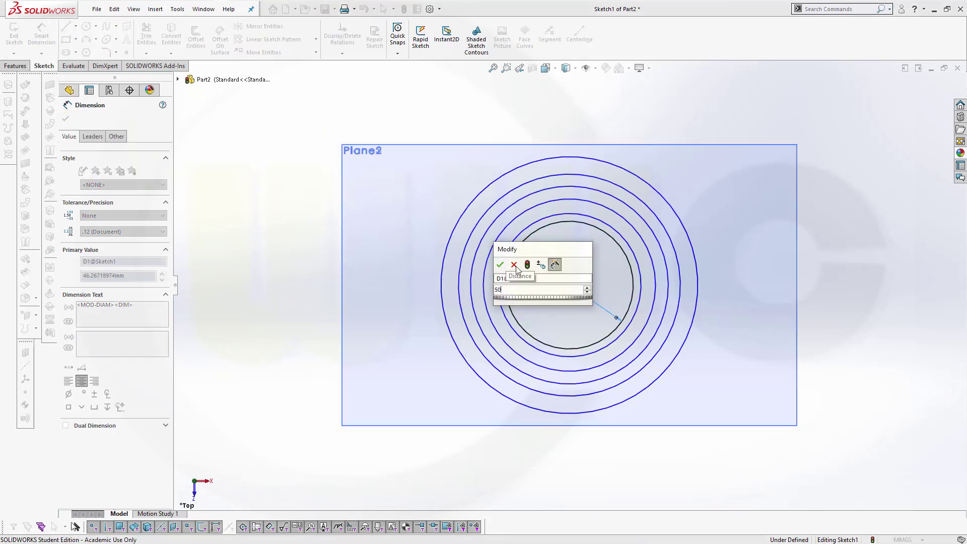
pyautogui.press('Return')
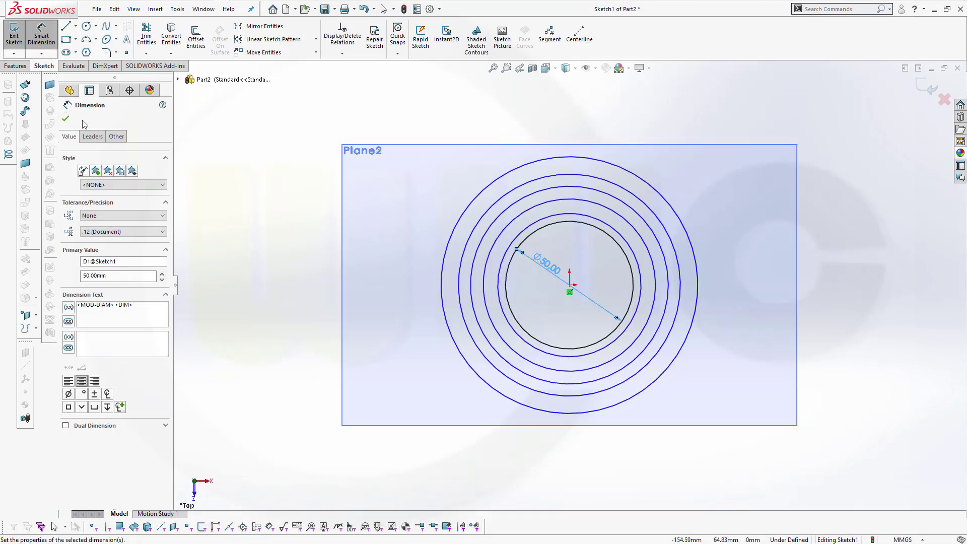
pyautogui.click(66, 119)
pyautogui.press('Escape')
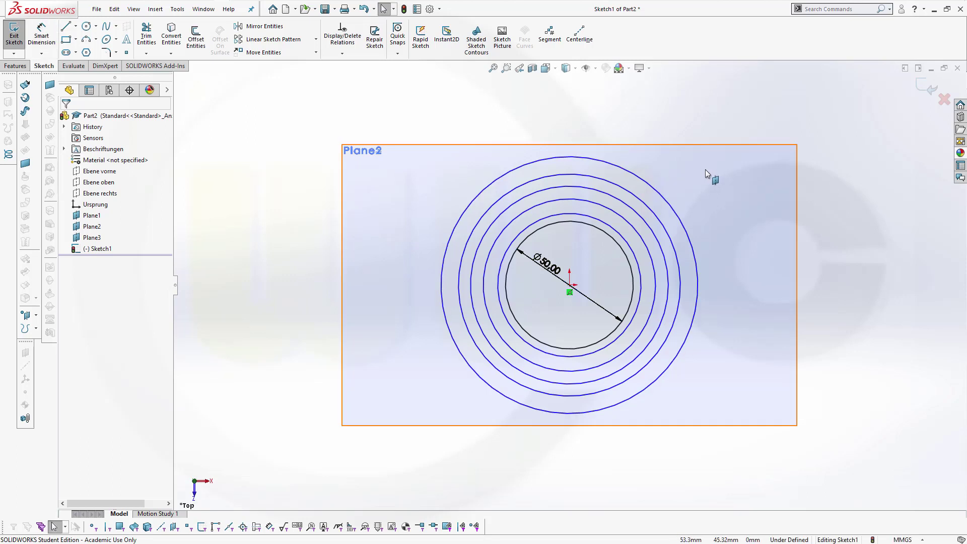
pyautogui.press('z')
pyautogui.scroll(-2, 697, 182)
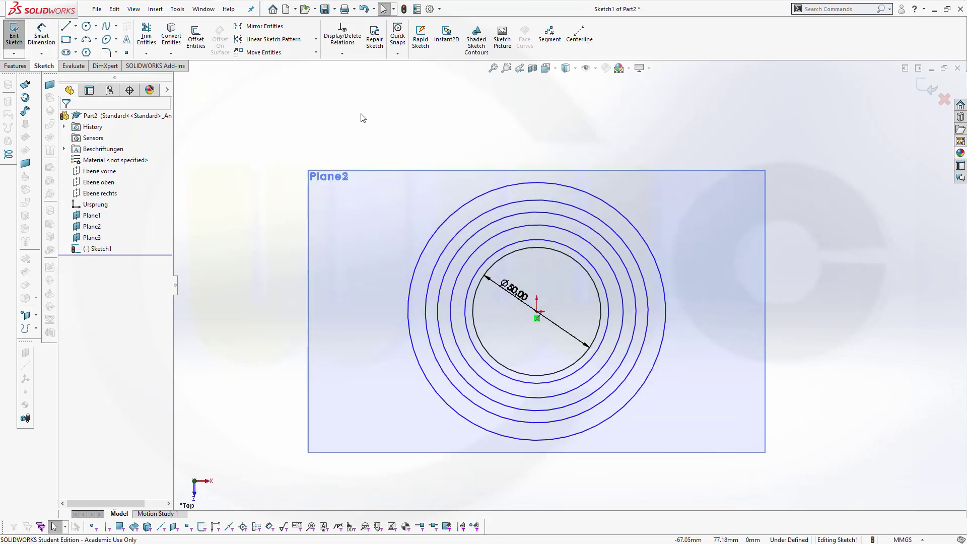
# Step: Draw a vertical construction line across the circles and make it coincident with the origin
pyautogui.click(65, 26)
pyautogui.click(531, 135)
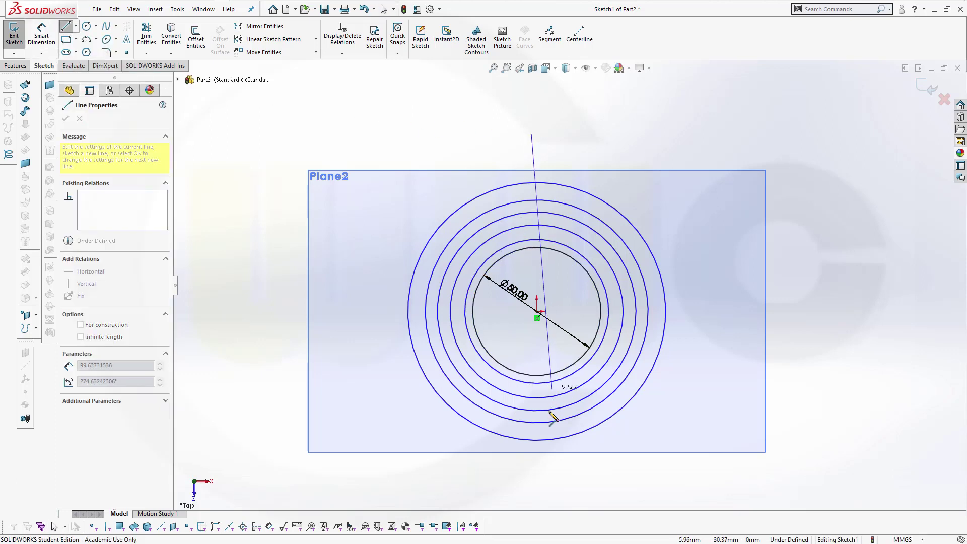
pyautogui.click(531, 475)
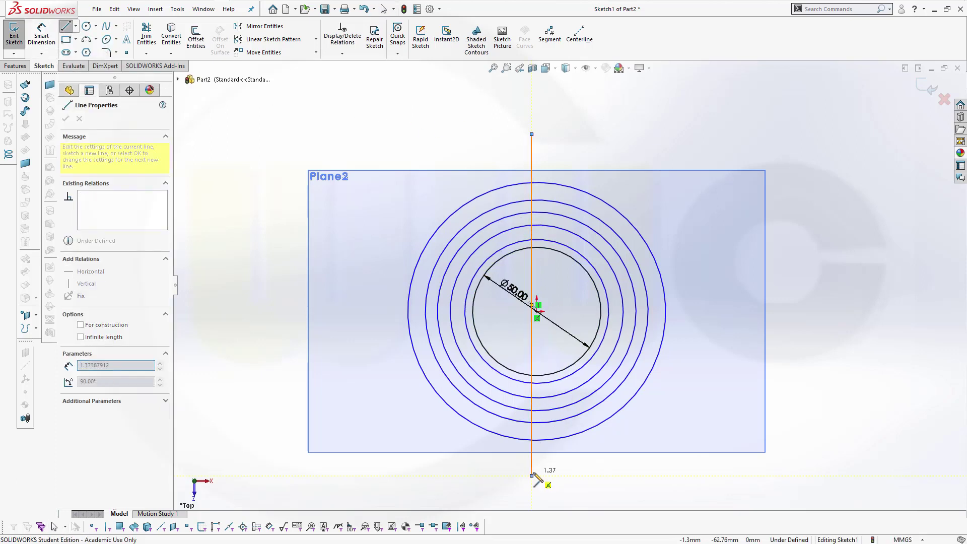
pyautogui.press('Escape')
pyautogui.press('Escape')
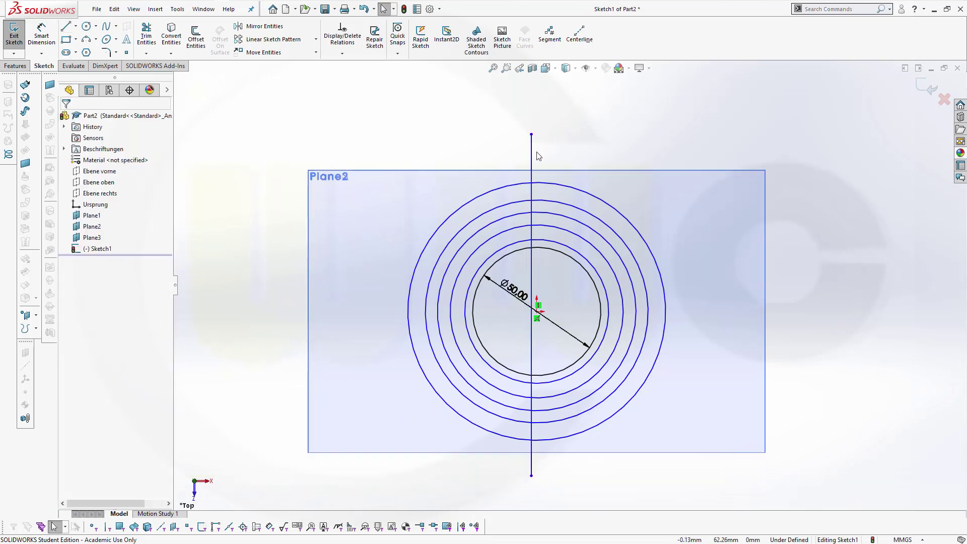
pyautogui.click(532, 155)
pyautogui.click(81, 278)
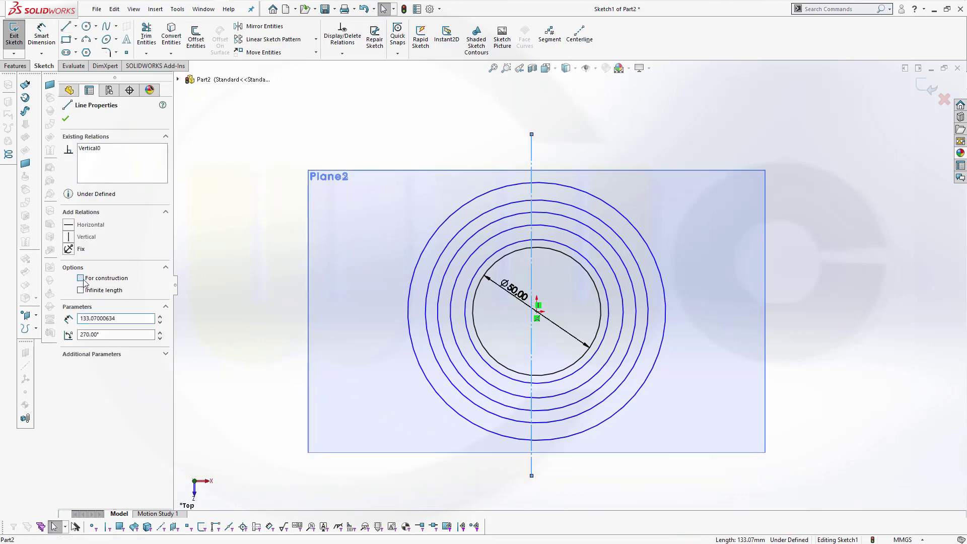
pyautogui.click(438, 97)
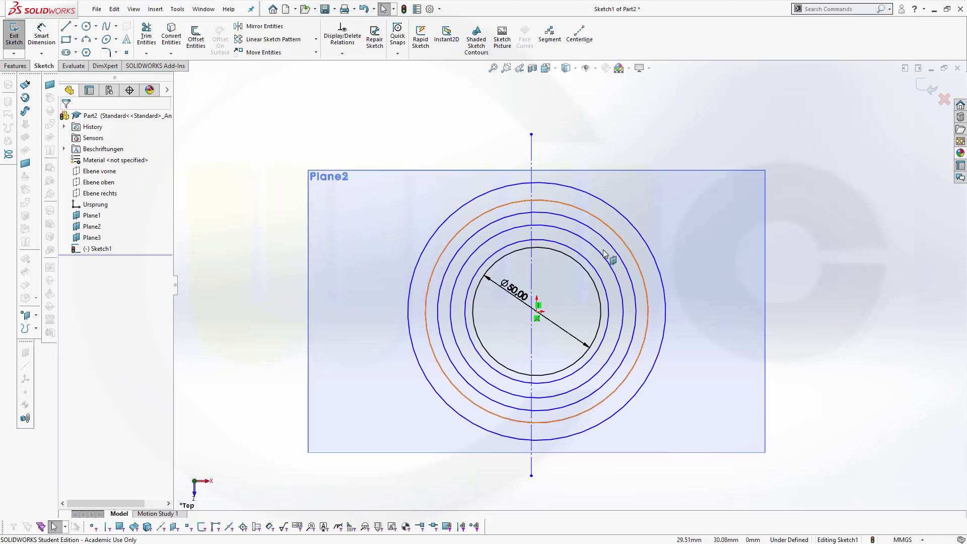
pyautogui.click(537, 312)
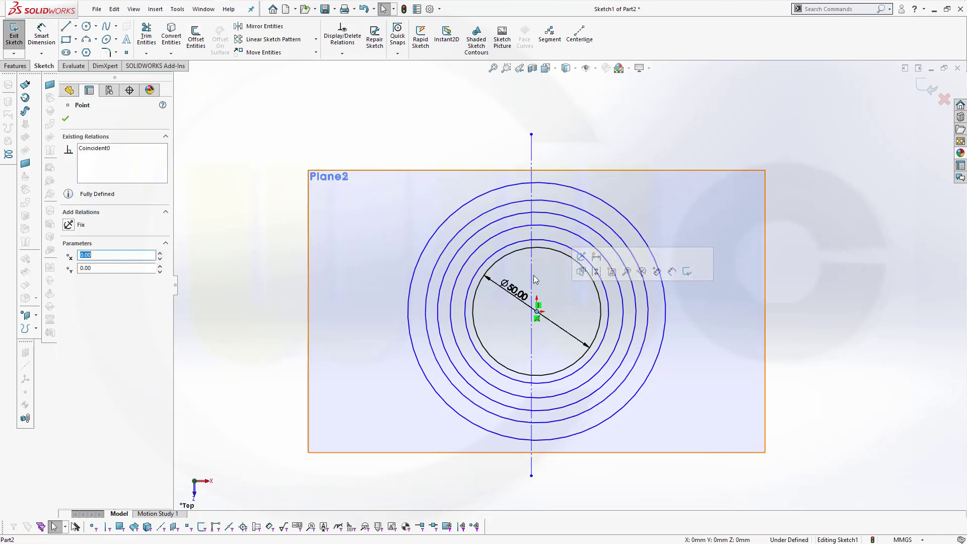
pyautogui.keyDown('ctrl'); pyautogui.click(533, 277); pyautogui.keyUp('ctrl')
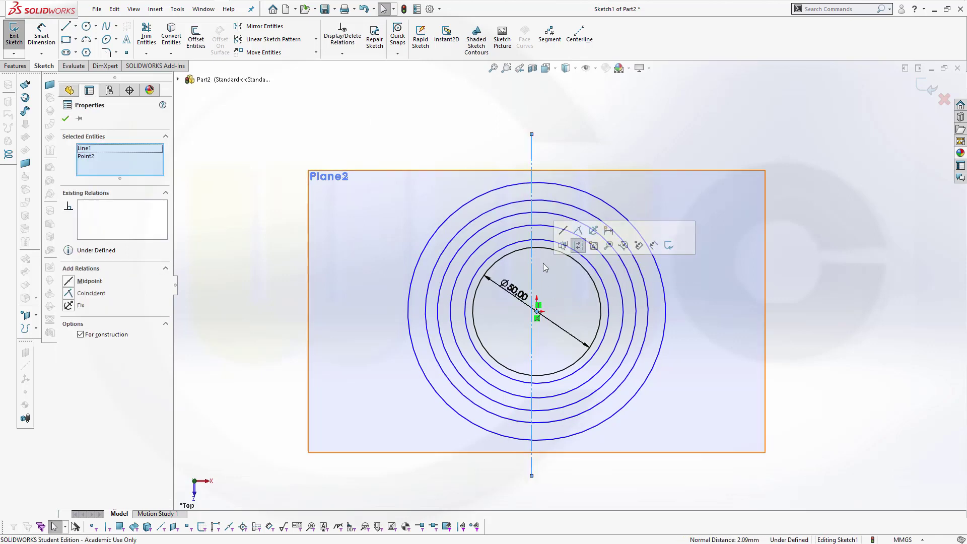
pyautogui.click(578, 232)
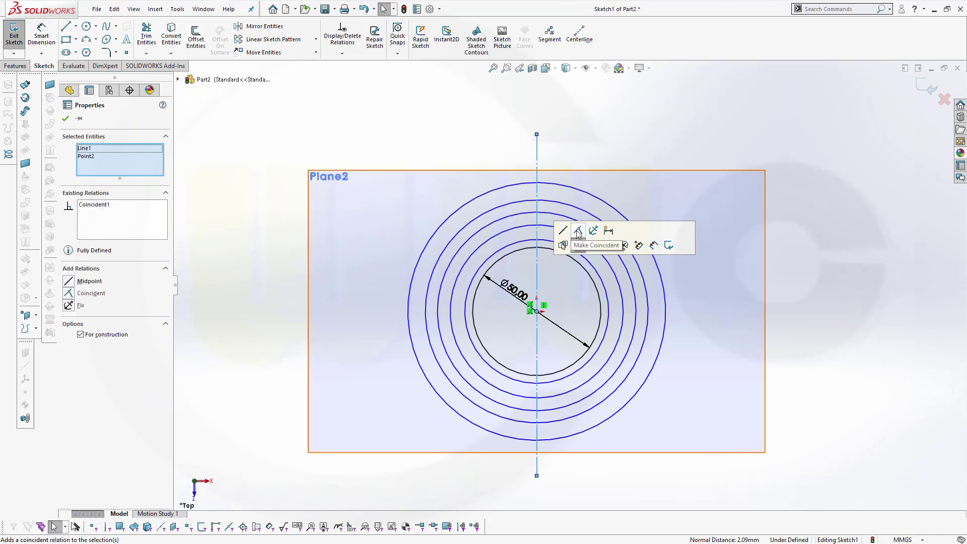
# Step: Draw a horizontal line from the origin out to the right
pyautogui.click(613, 85)
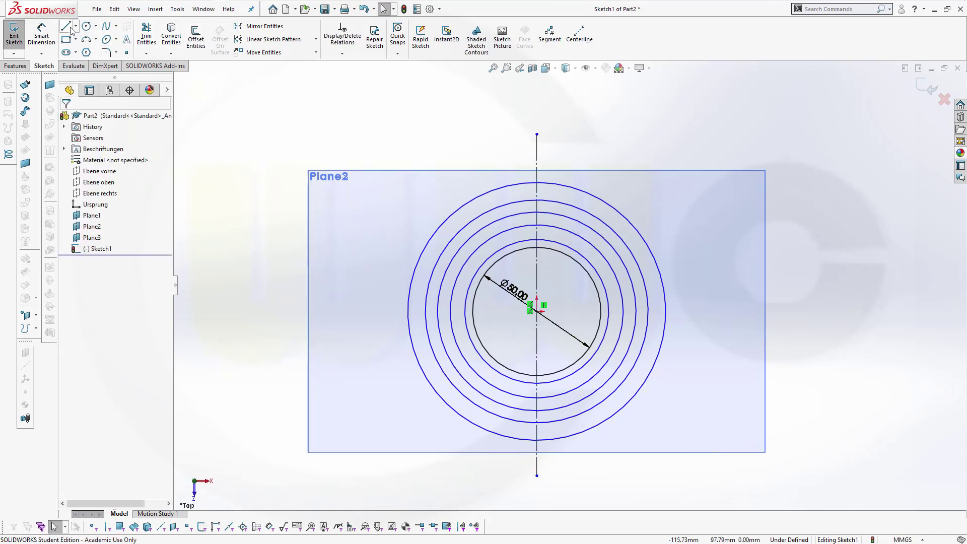
pyautogui.click(67, 27)
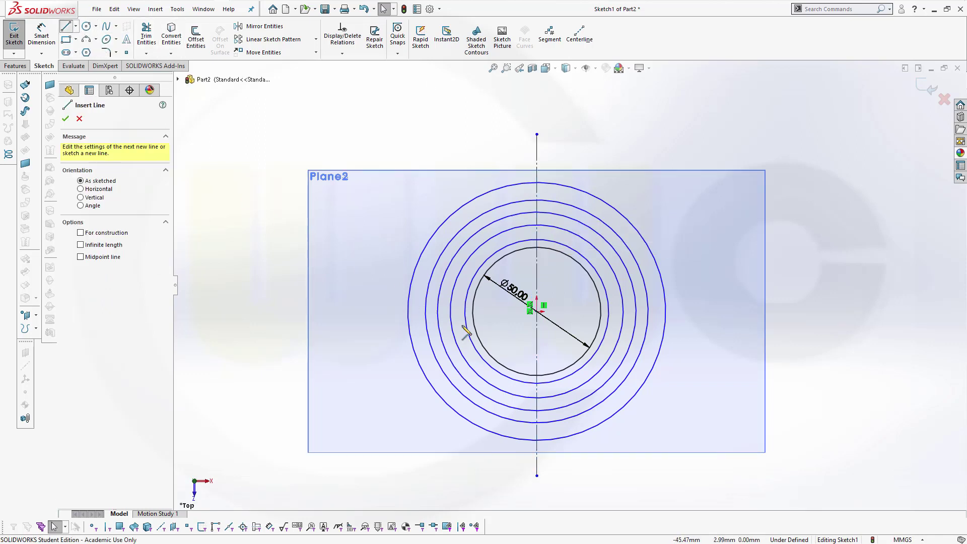
pyautogui.click(537, 312)
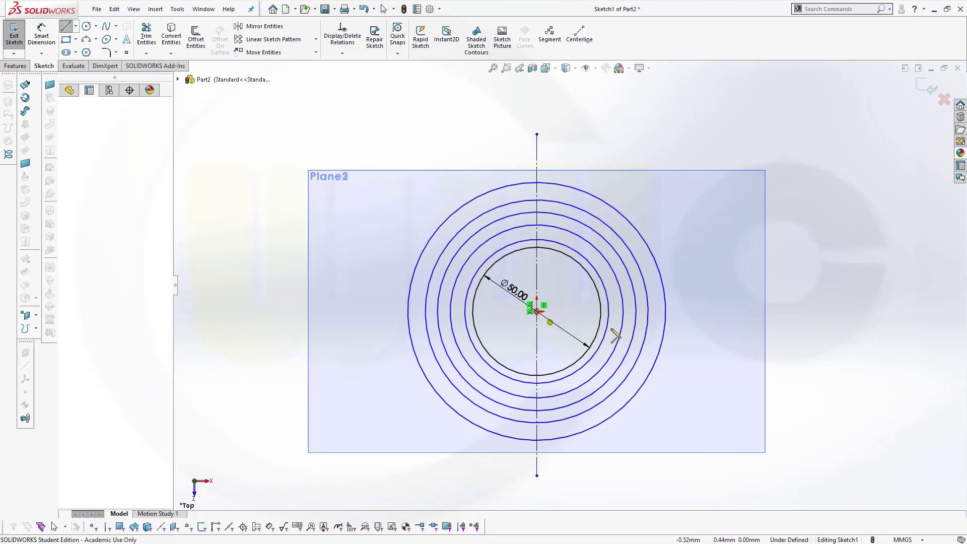
pyautogui.click(722, 322)
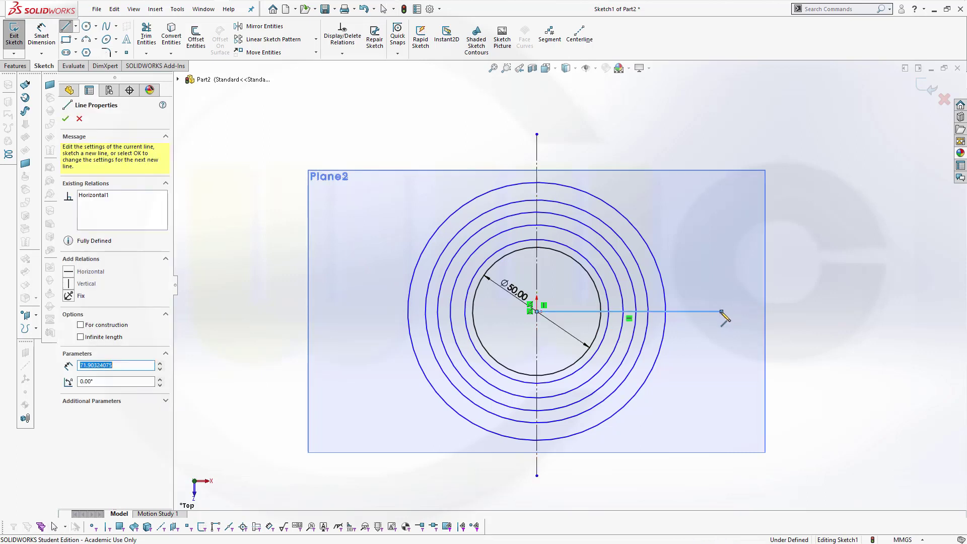
pyautogui.press('Escape')
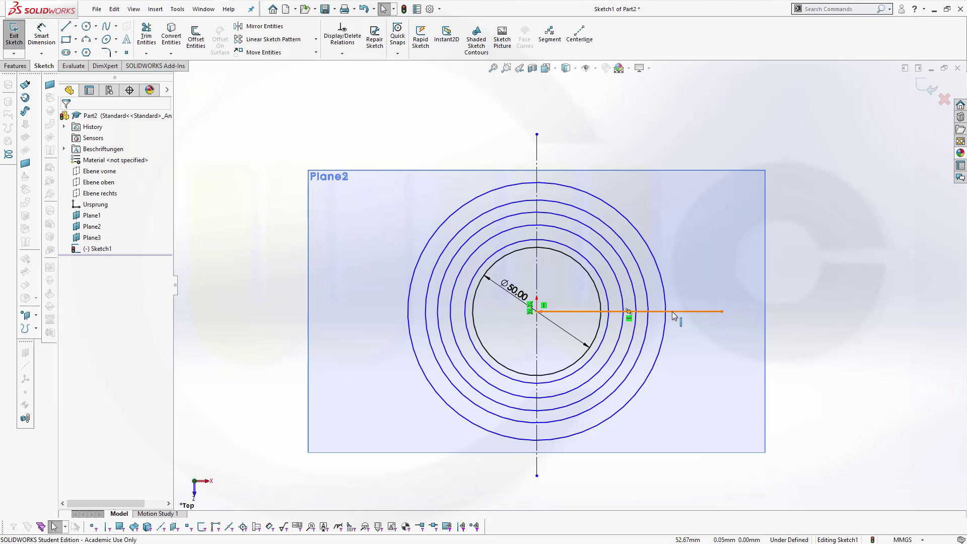
# Step: Draw two angled lines from the origin toward the upper right
pyautogui.click(688, 331)
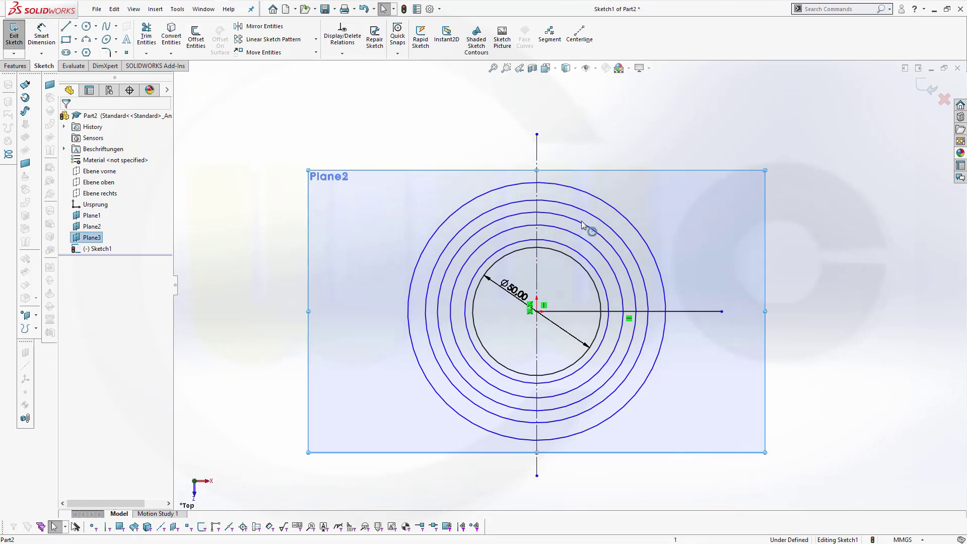
pyautogui.click(66, 26)
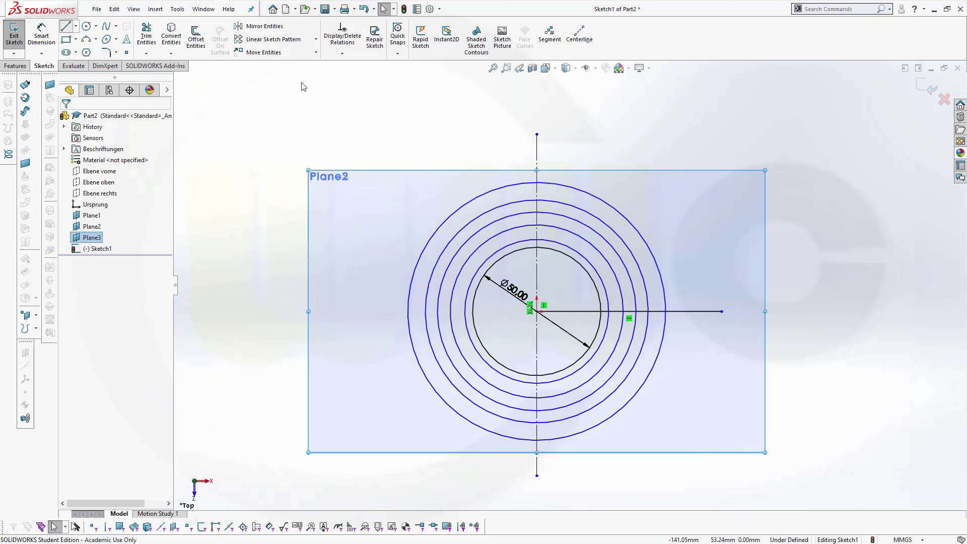
pyautogui.click(537, 312)
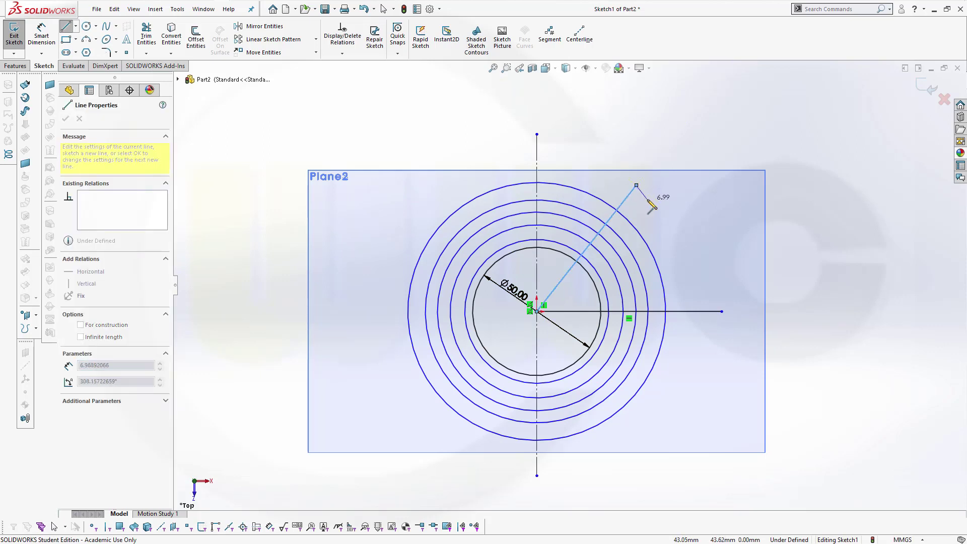
pyautogui.press('Escape')
pyautogui.click(69, 30)
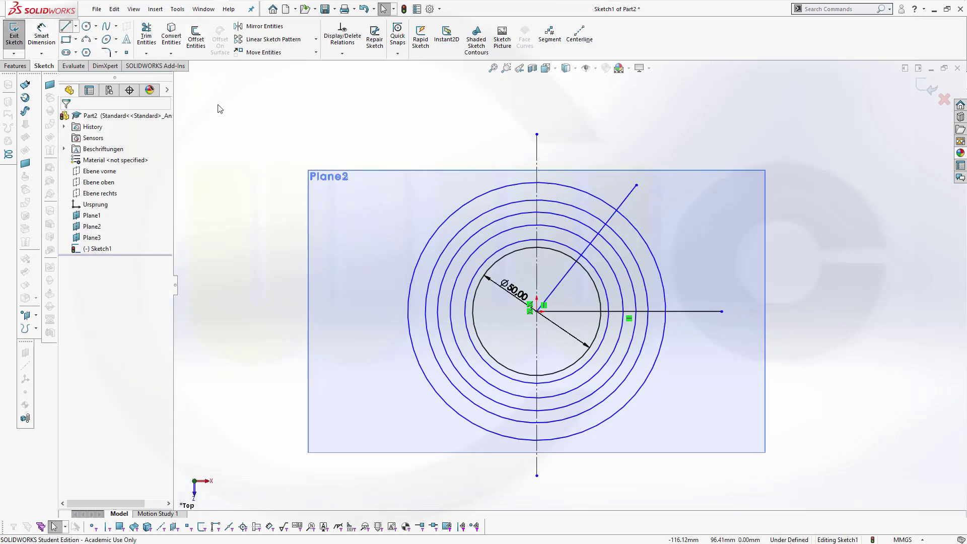
pyautogui.click(537, 312)
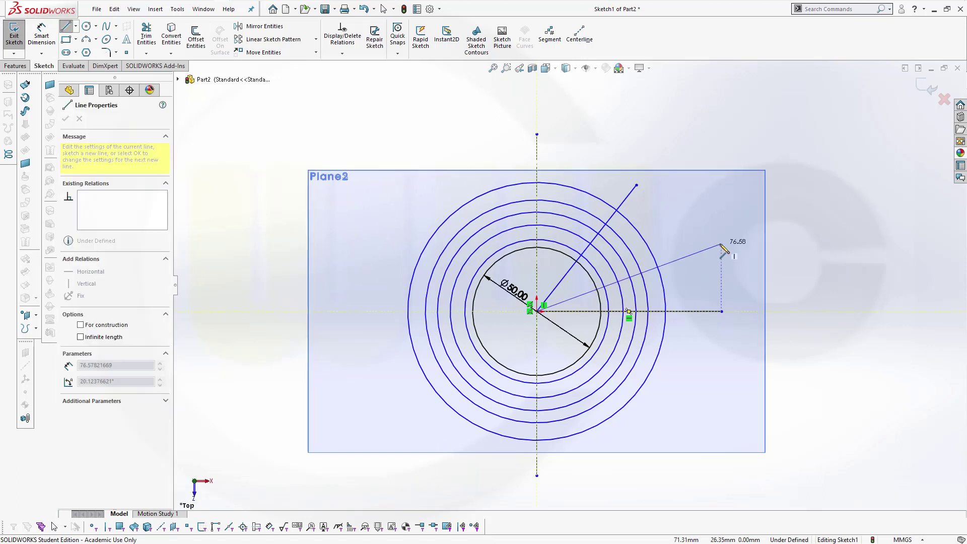
pyautogui.click(682, 248)
pyautogui.press('Escape')
pyautogui.press('Escape')
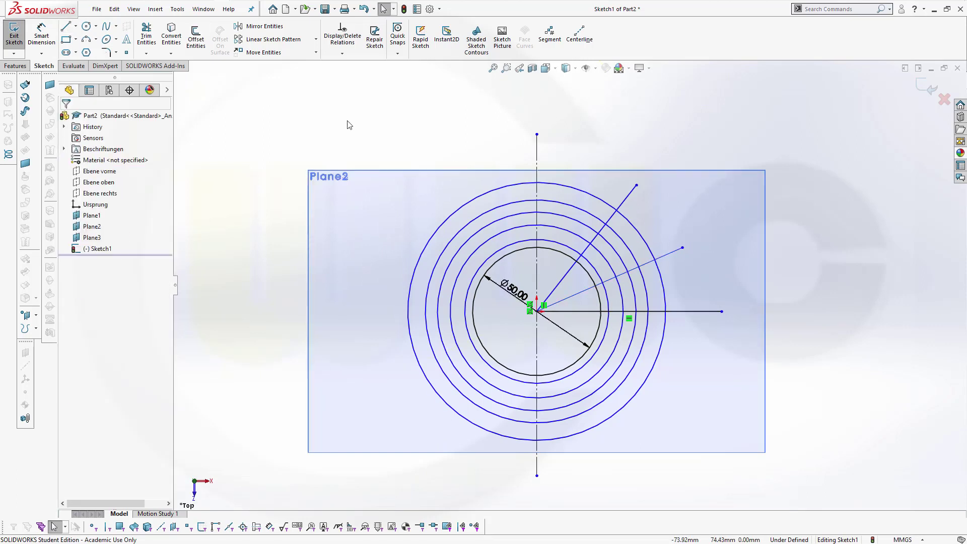
# Step: Dimension the angled lines: 45° from the vertical centerline and 35° above the horizontal line
pyautogui.click(42, 36)
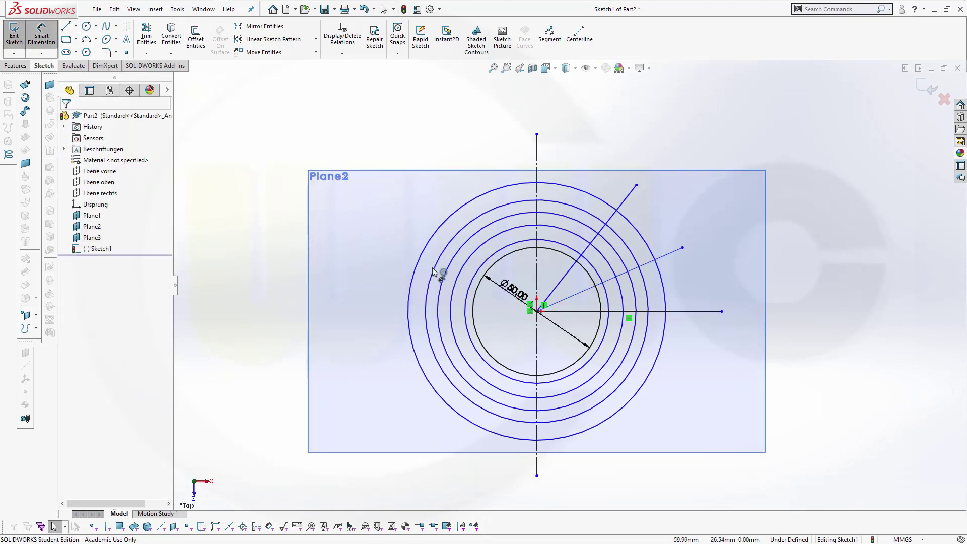
pyautogui.click(537, 272)
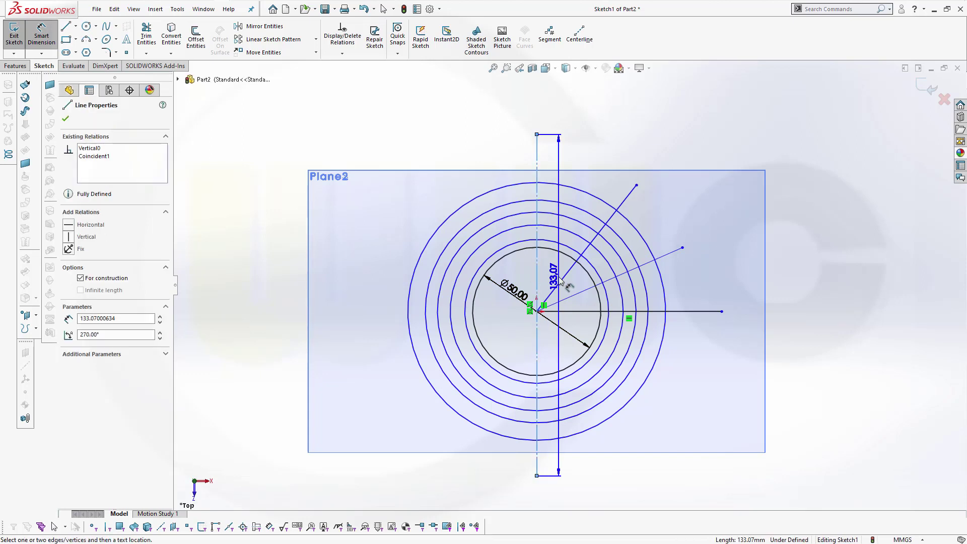
pyautogui.click(596, 237)
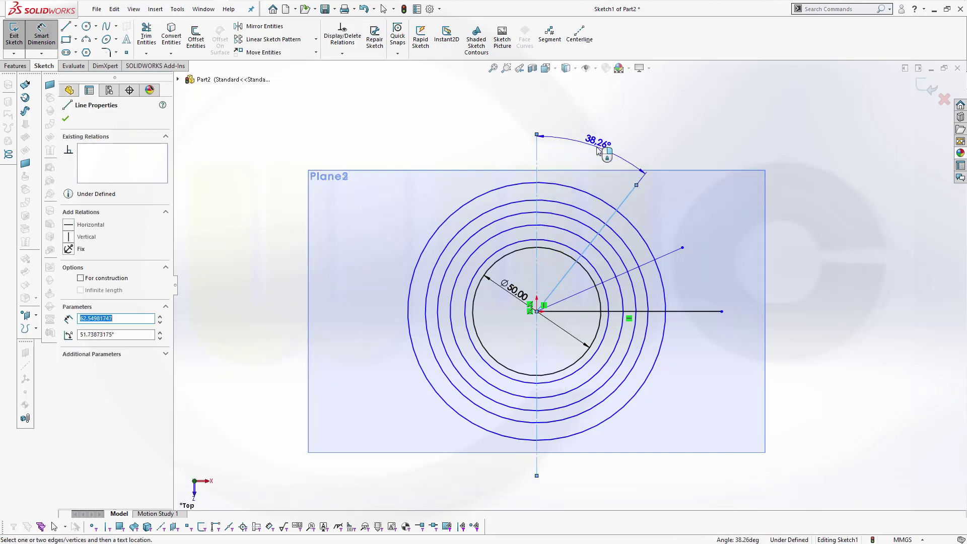
pyautogui.click(545, 144)
pyautogui.write('45')
pyautogui.press('Return')
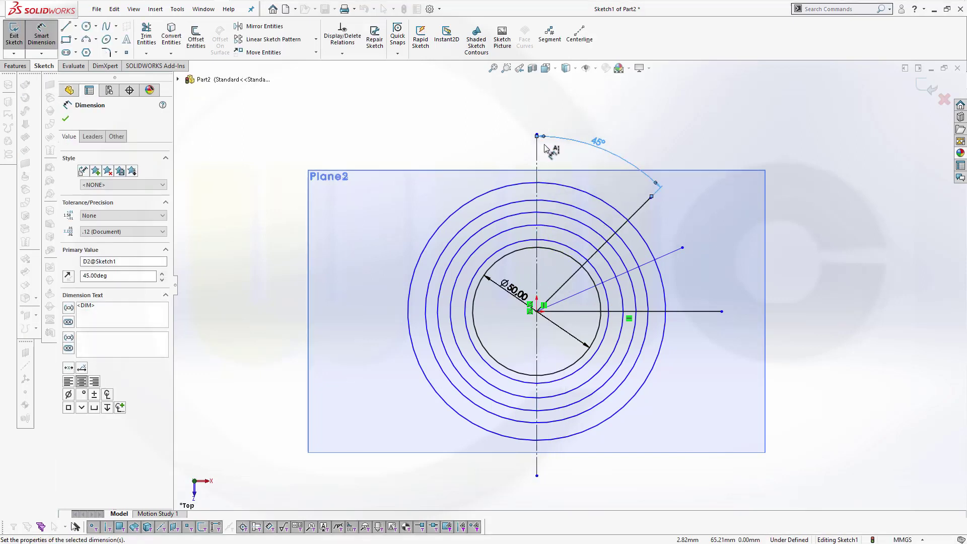
pyautogui.click(672, 257)
pyautogui.click(687, 312)
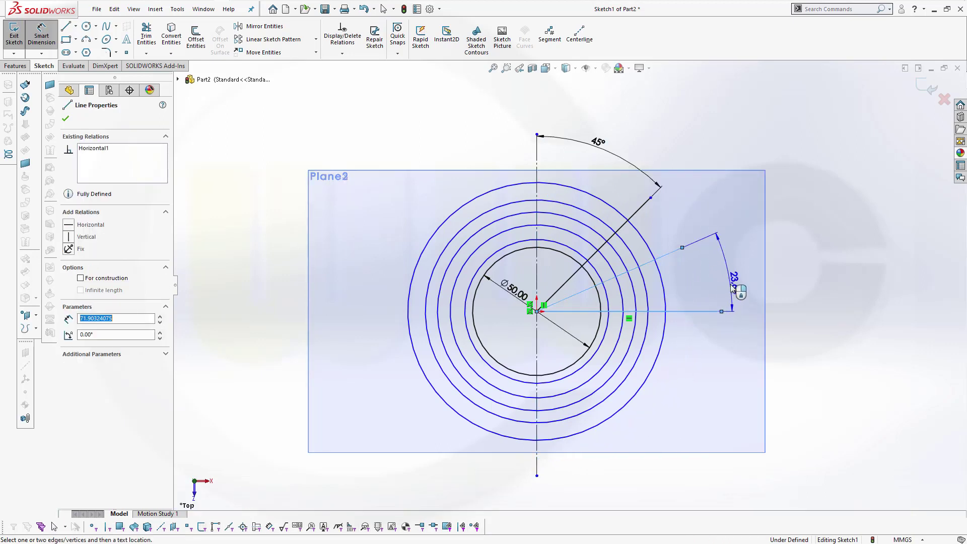
pyautogui.click(733, 288)
pyautogui.write('35')
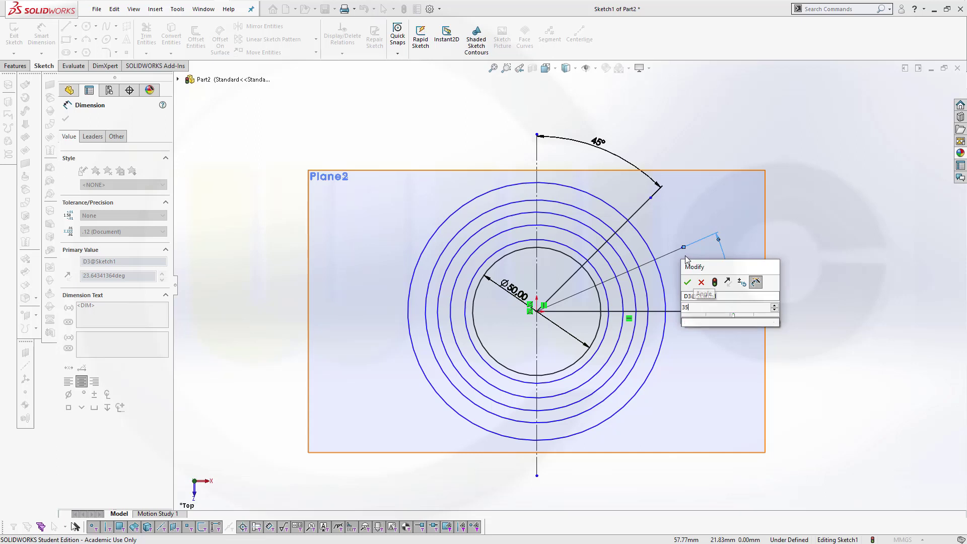
pyautogui.press('Return')
pyautogui.press('Escape')
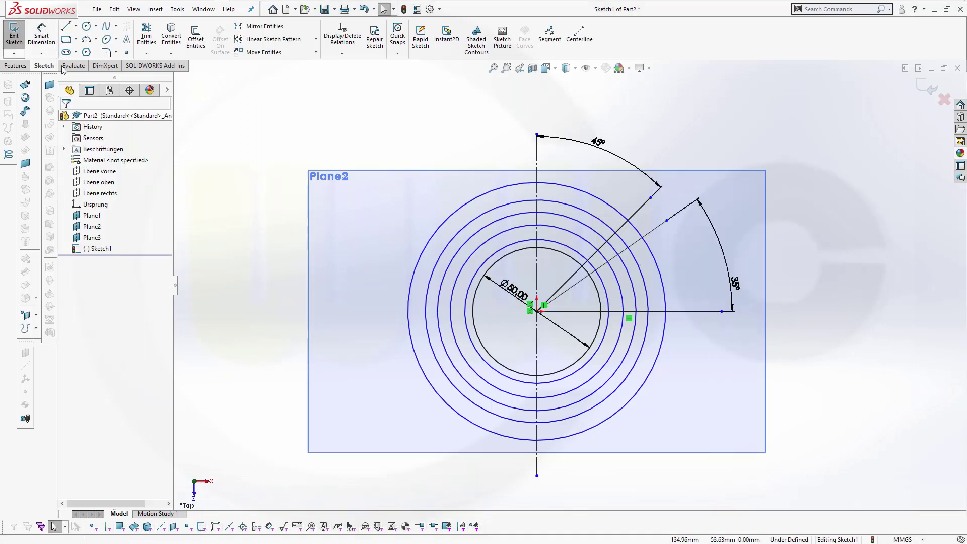
# Step: Draw a short horizontal line below the centre ending on the Ø50 circle
pyautogui.click(65, 26)
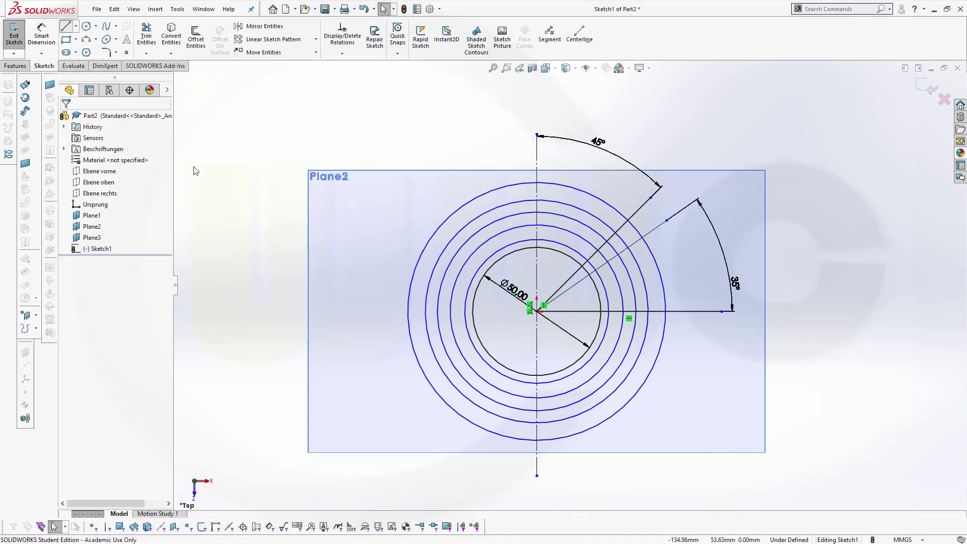
pyautogui.click(515, 341)
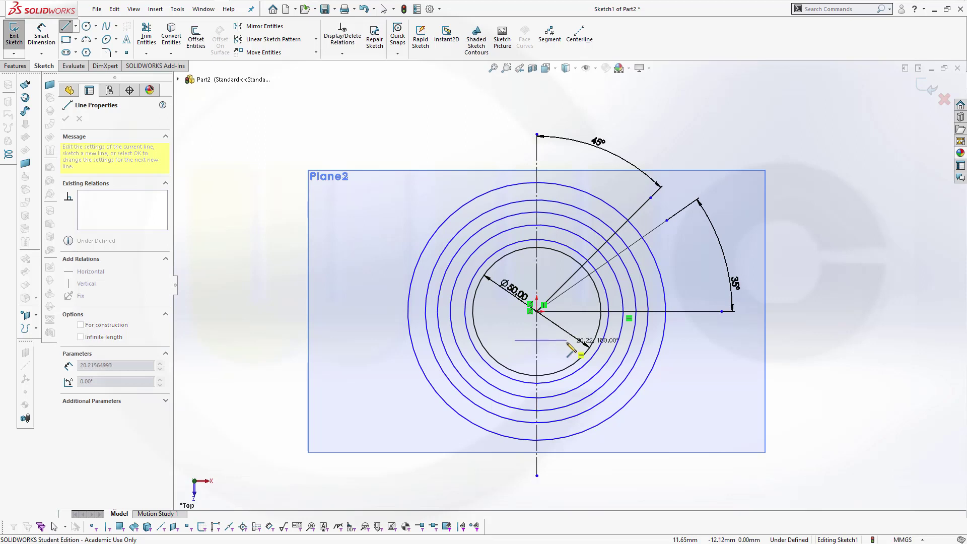
pyautogui.click(603, 341)
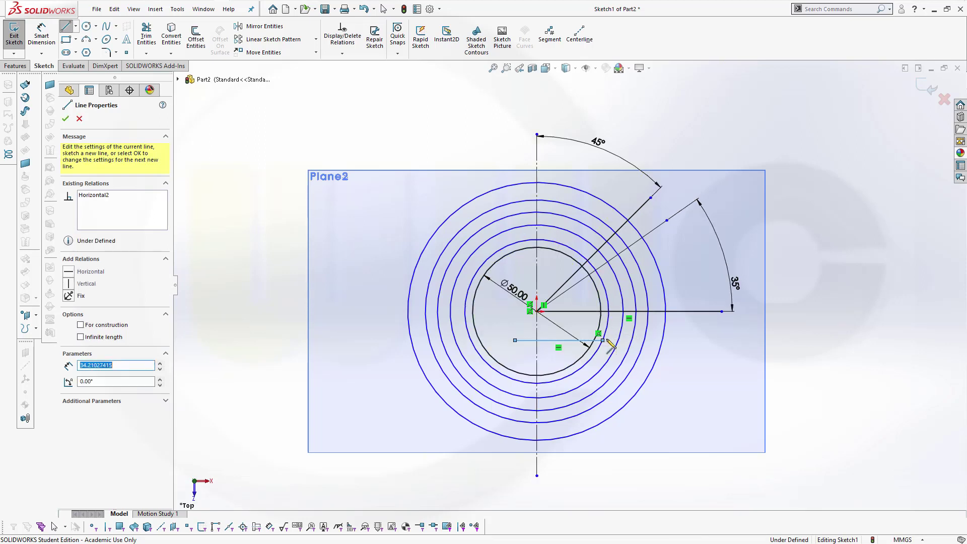
pyautogui.press('Escape')
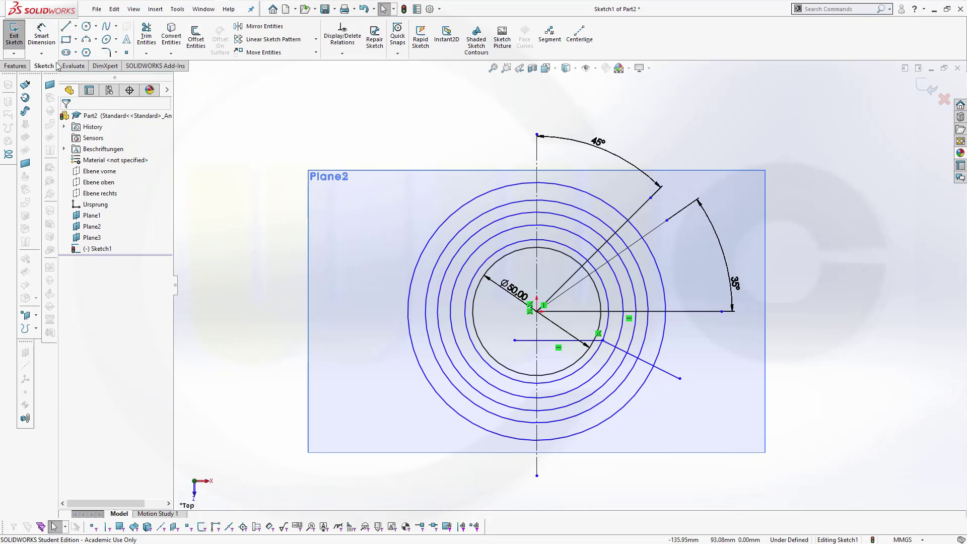
# Step: Trim the lower line to start at the centreline and the diagonal back to the outermost circle
pyautogui.click(147, 34)
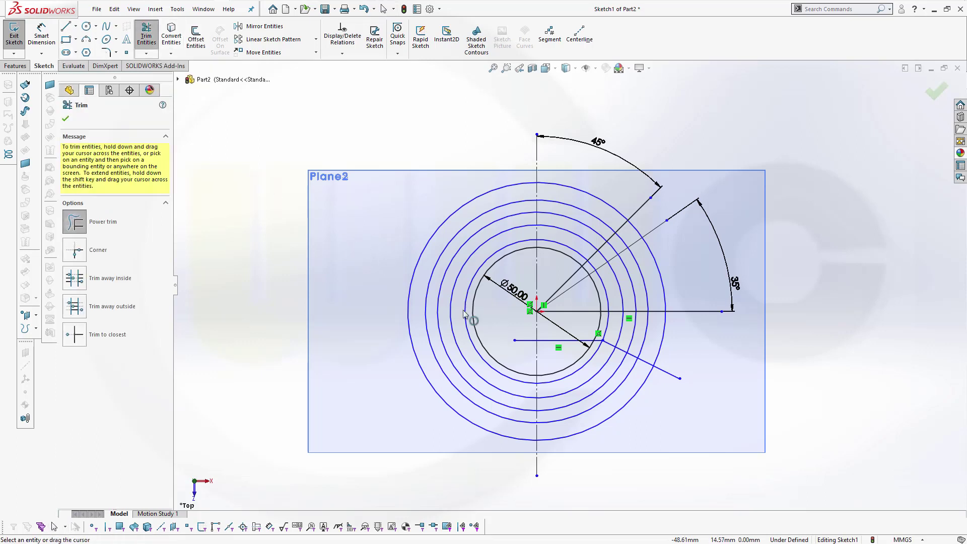
pyautogui.moveTo(529, 353); pyautogui.dragTo(530, 335)
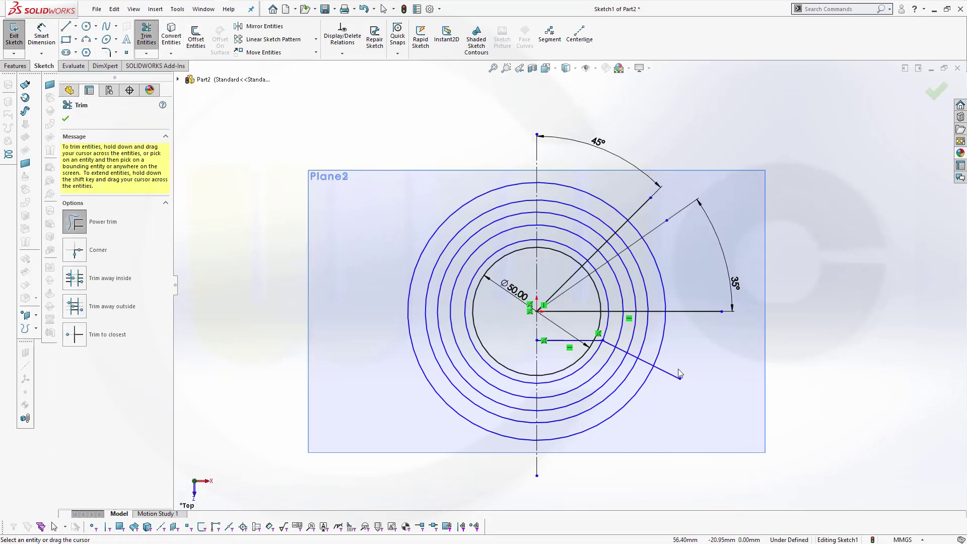
pyautogui.moveTo(658, 388); pyautogui.dragTo(675, 362)
pyautogui.click(42, 33)
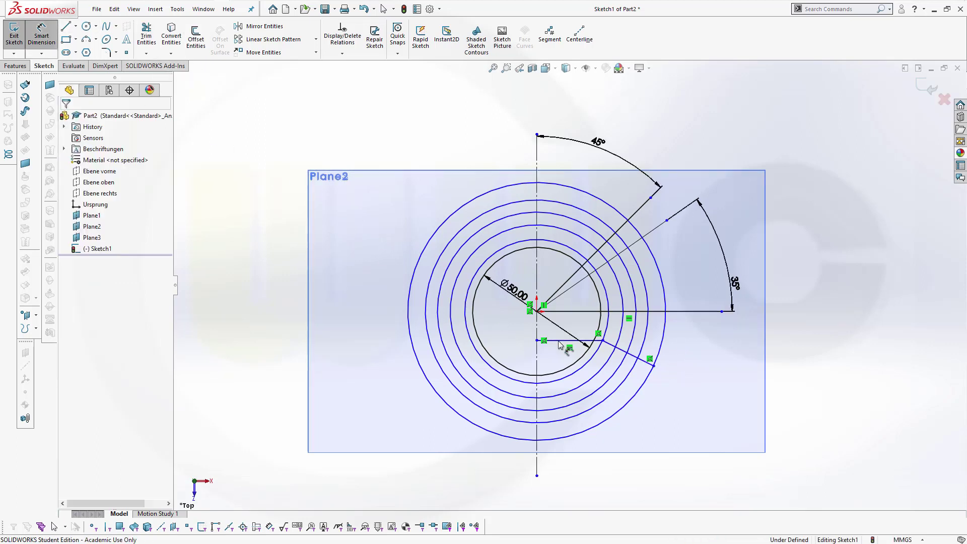
# Step: Dimension the lower horizontal line 17.60 mm below the circle centre
pyautogui.click(574, 312)
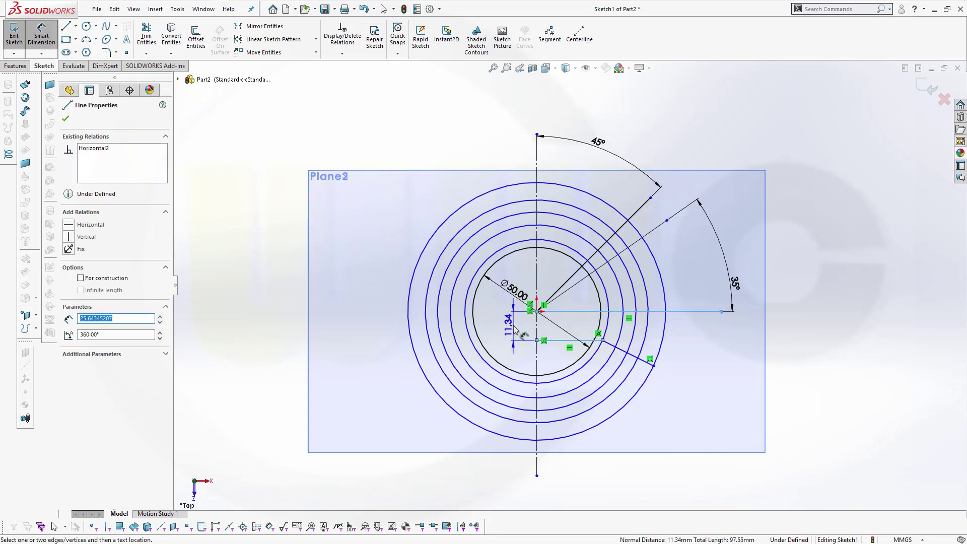
pyautogui.click(475, 302)
pyautogui.write('1')
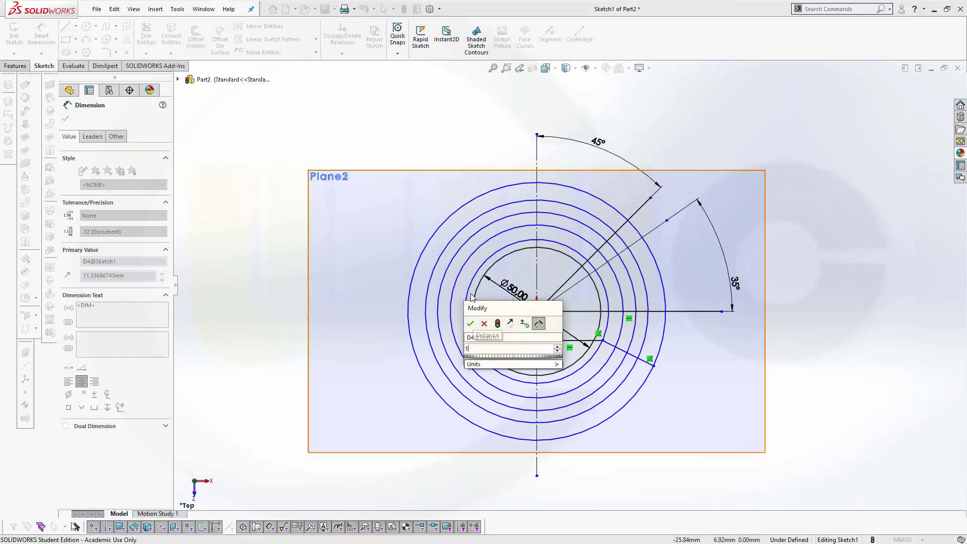
pyautogui.write('7.6')
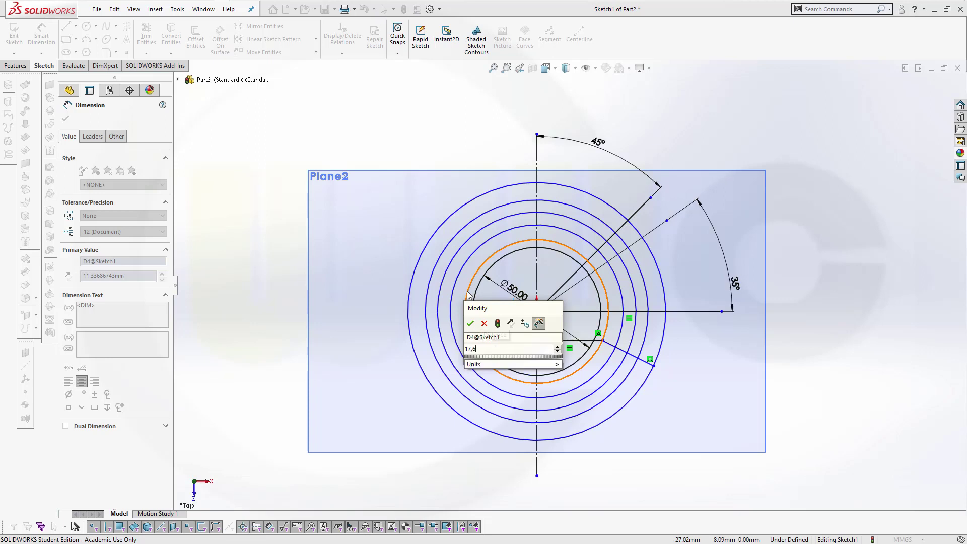
pyautogui.press('Return')
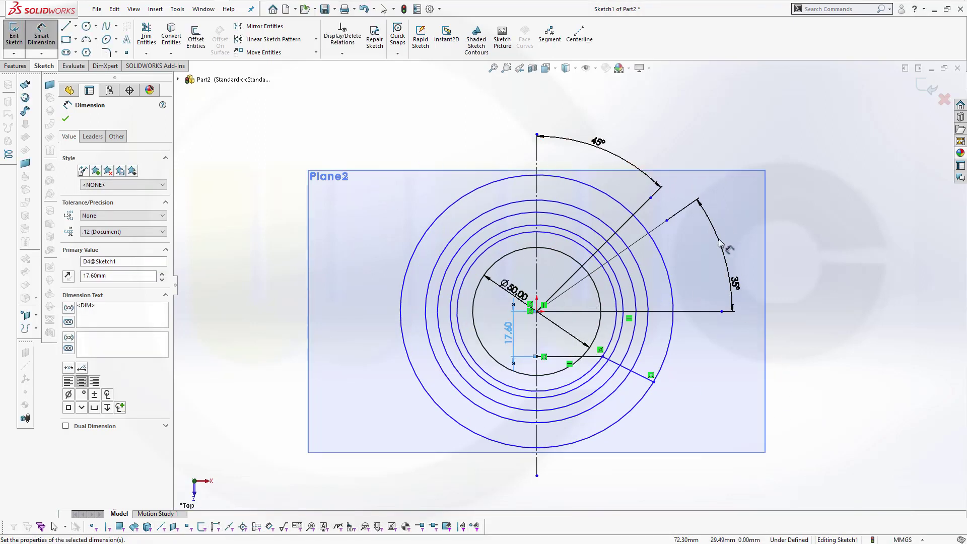
pyautogui.click(614, 298)
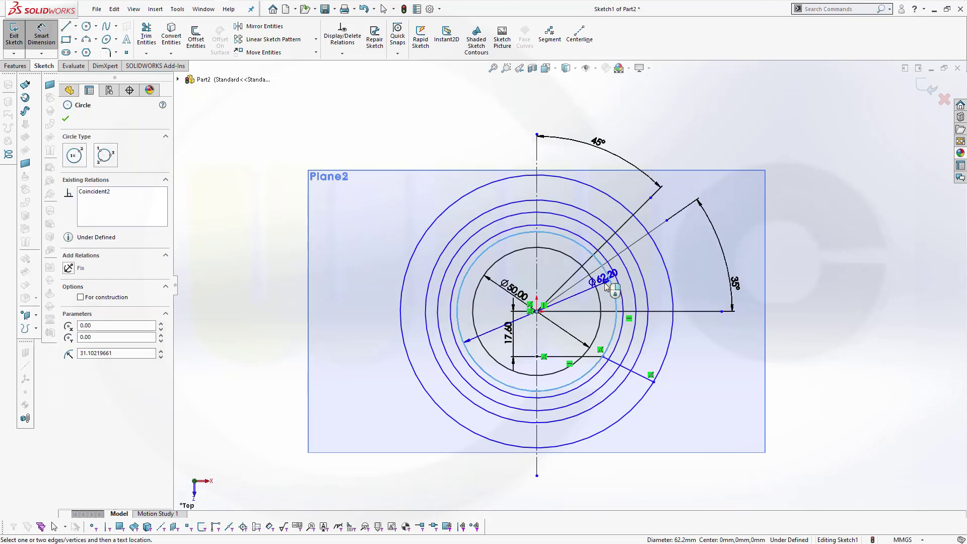
pyautogui.press('Escape')
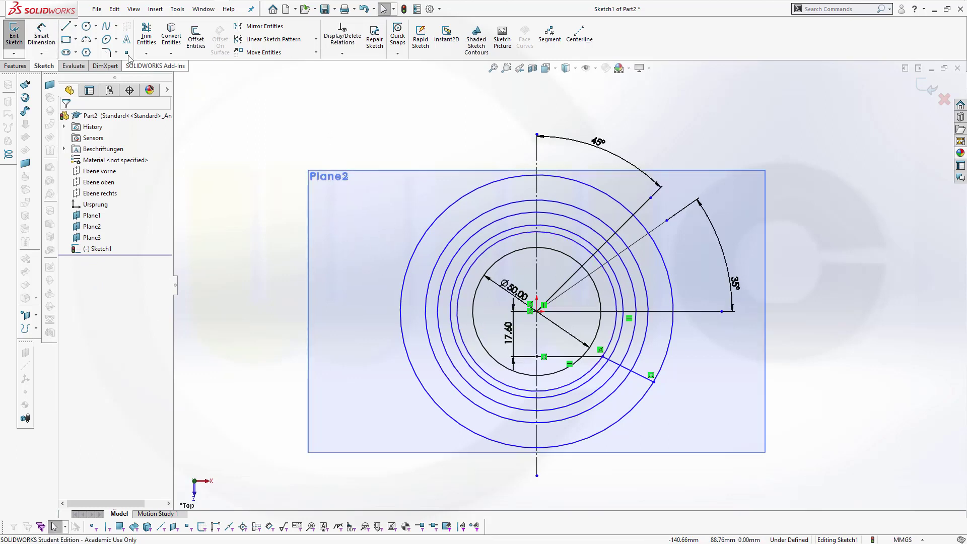
# Step: Power-trim the left halves of the circles and cut the outer arcs off at the lower diagonal line
pyautogui.click(146, 34)
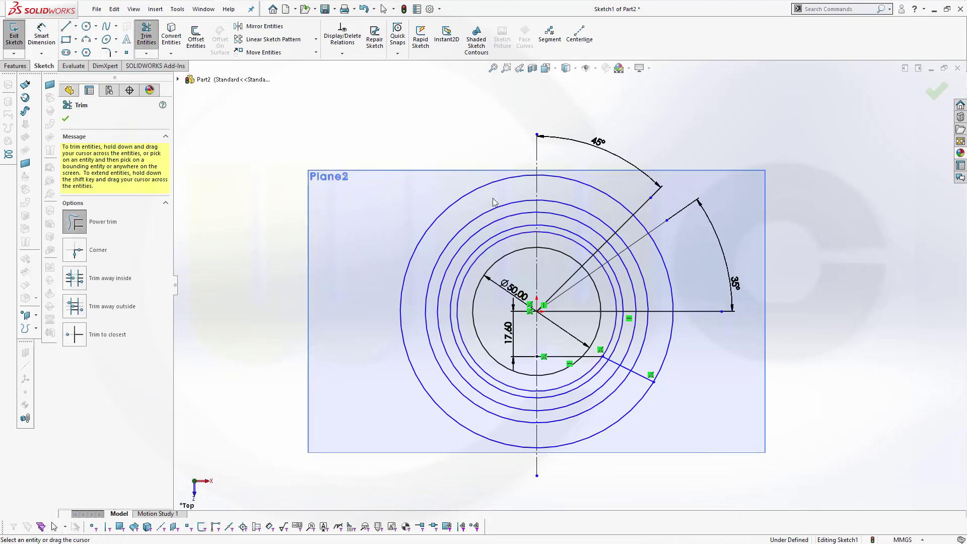
pyautogui.moveTo(489, 178); pyautogui.dragTo(501, 285)
pyautogui.moveTo(489, 355); pyautogui.dragTo(481, 421)
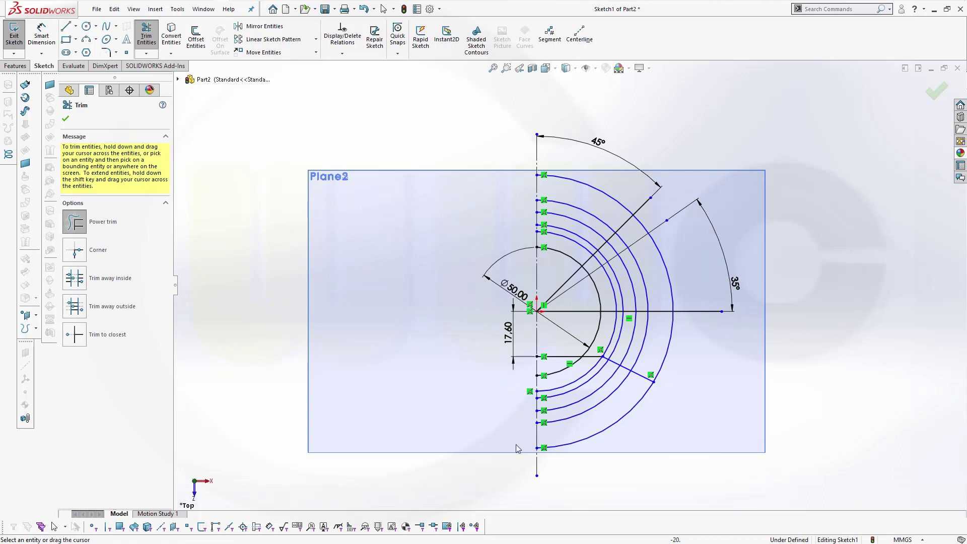
pyautogui.moveTo(664, 461); pyautogui.dragTo(579, 377)
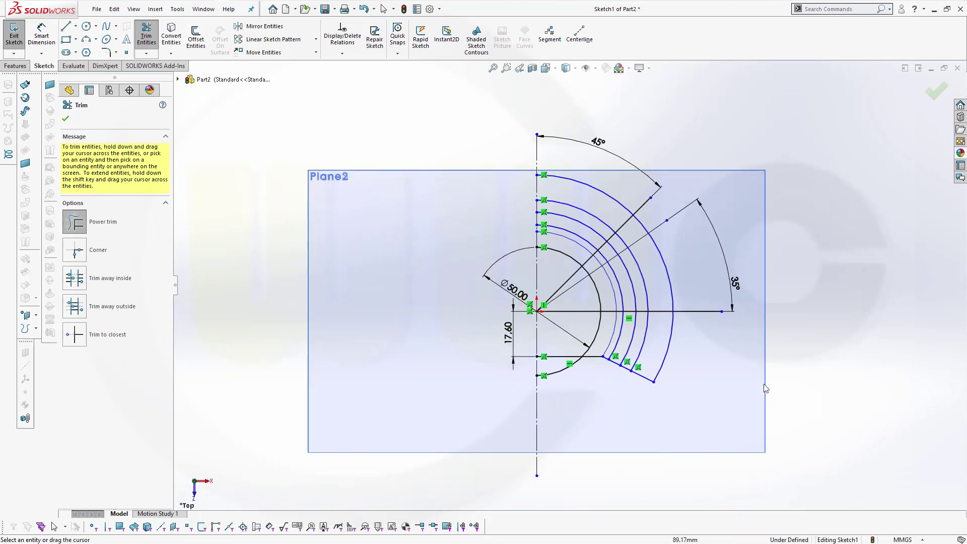
pyautogui.press('Escape')
pyautogui.scroll(2, 745, 383)
pyautogui.scroll(-3, 725, 378)
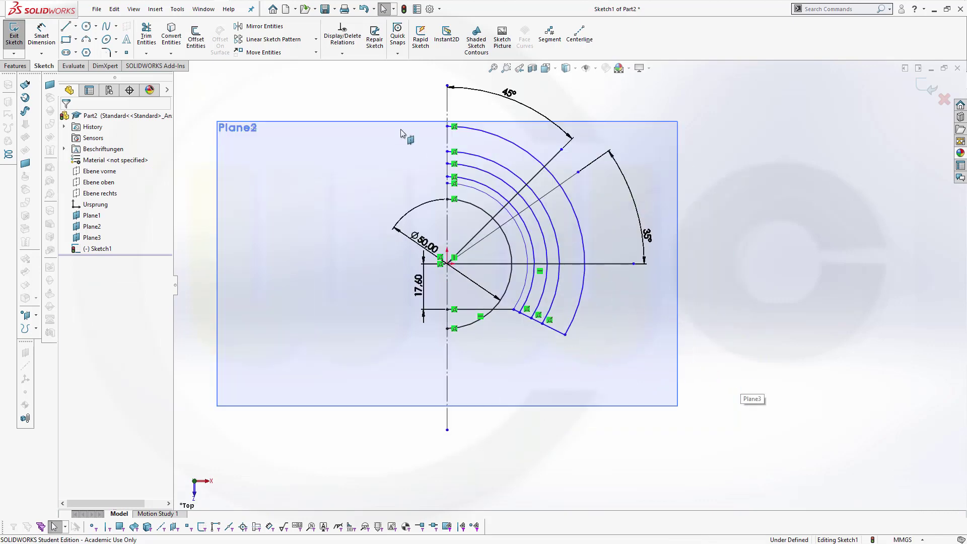
pyautogui.scroll(-1, 402, 132)
pyautogui.scroll(-1, 405, 130)
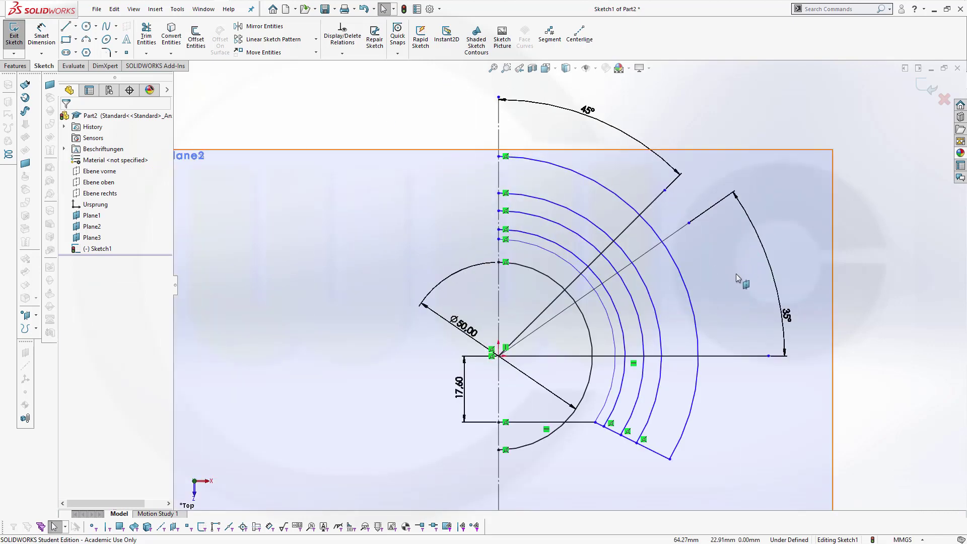
# Step: Dimension the inner arc at R31.10 and the outermost arc at R66
pyautogui.click(41, 35)
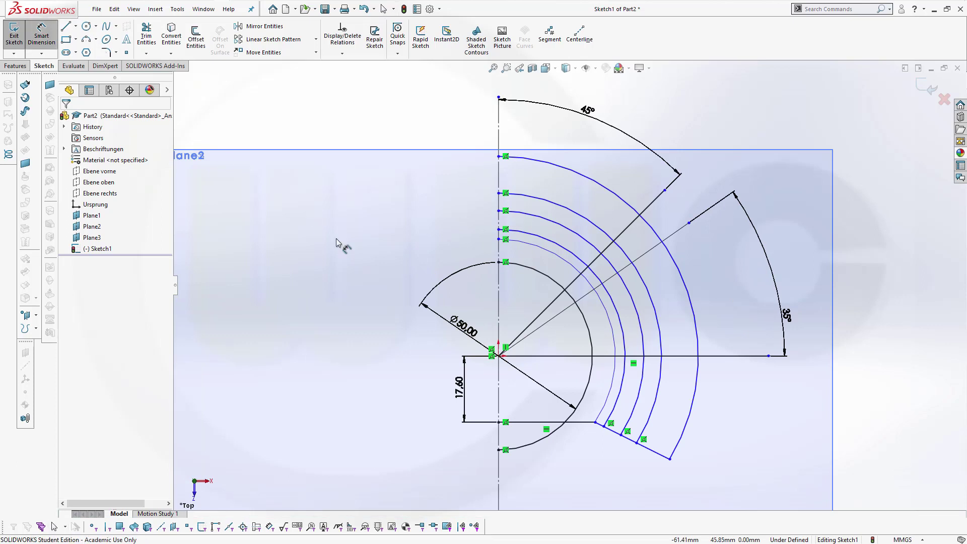
pyautogui.click(614, 342)
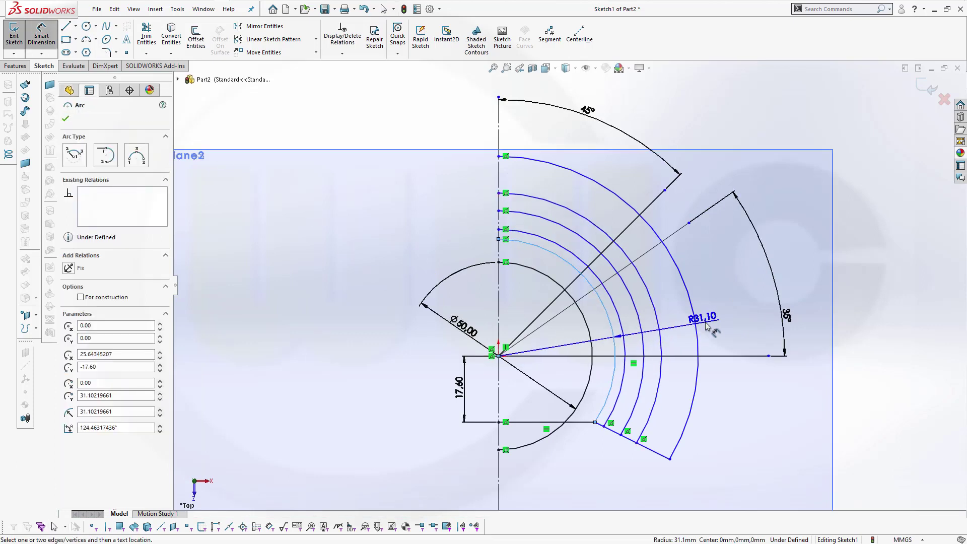
pyautogui.click(708, 327)
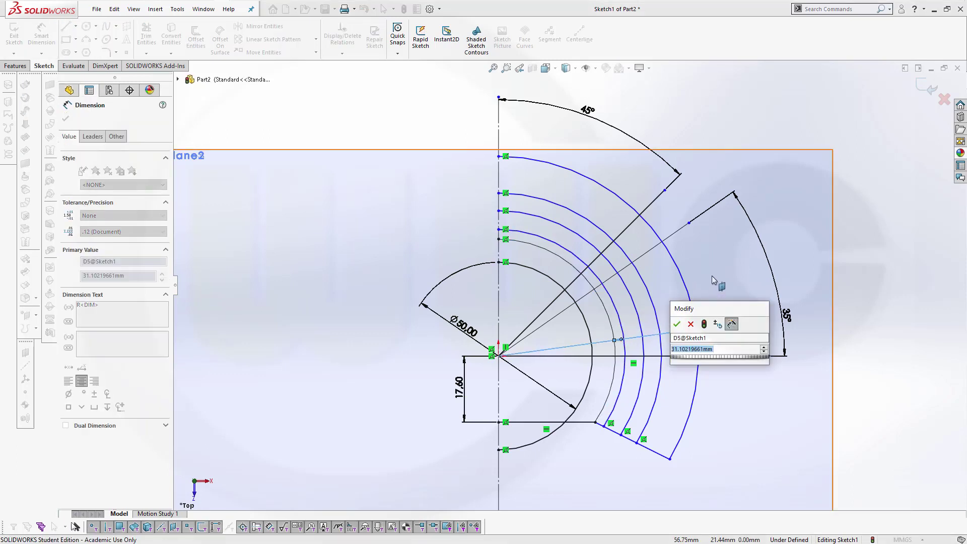
pyautogui.click(677, 324)
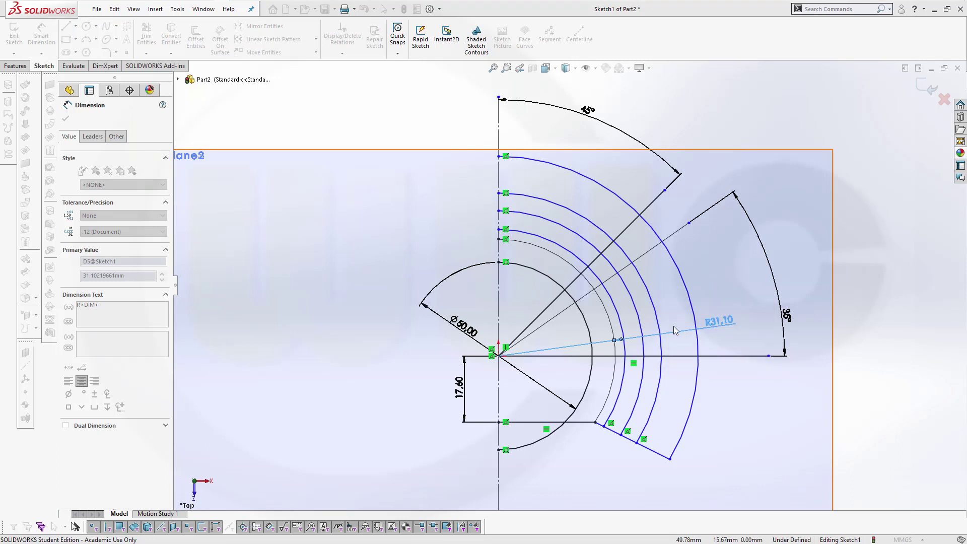
pyautogui.click(685, 287)
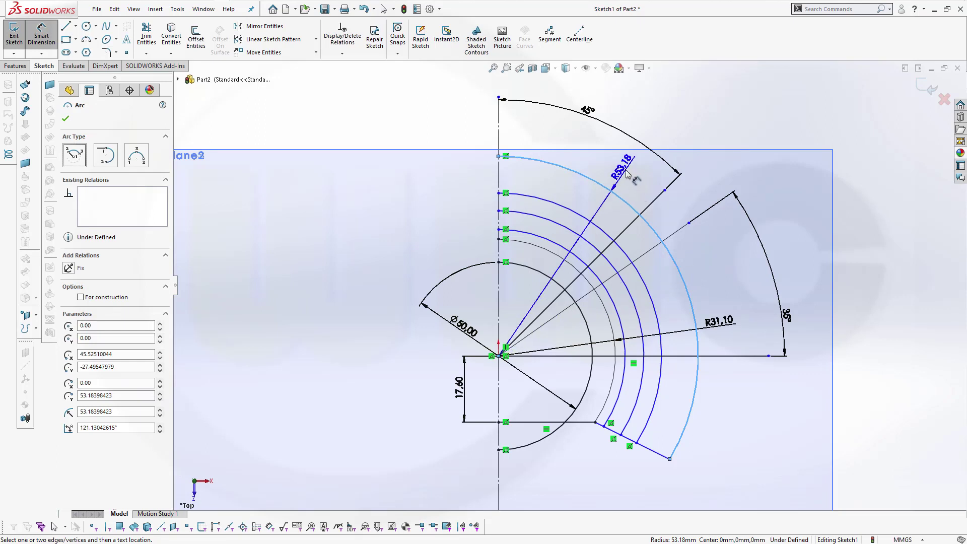
pyautogui.click(625, 172)
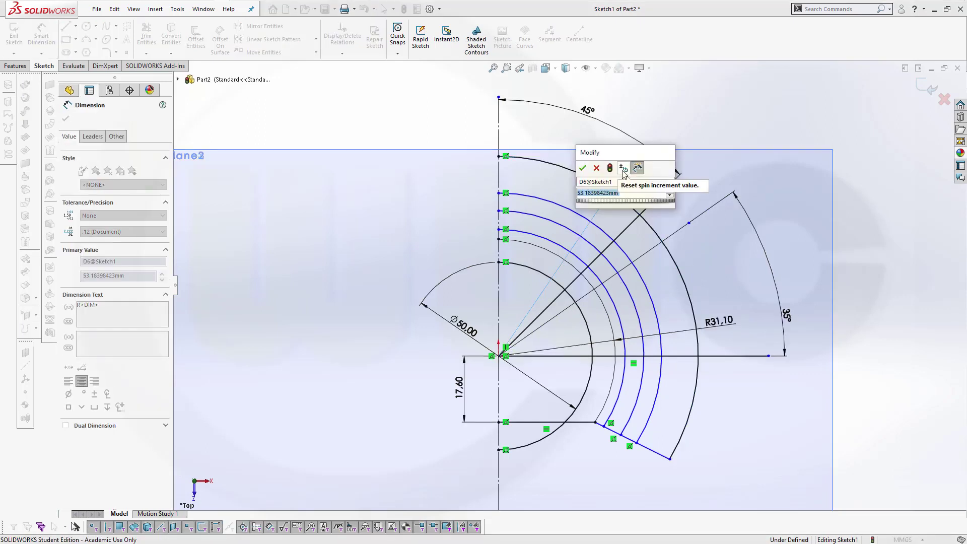
pyautogui.write('66')
pyautogui.press('Return')
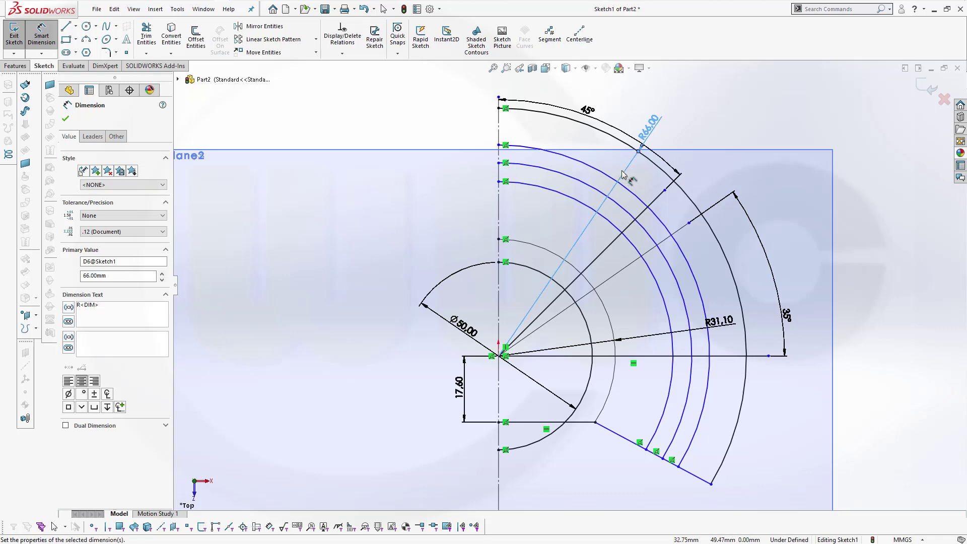
# Step: Dimension the next two arcs to radii R60 and R56
pyautogui.click(642, 196)
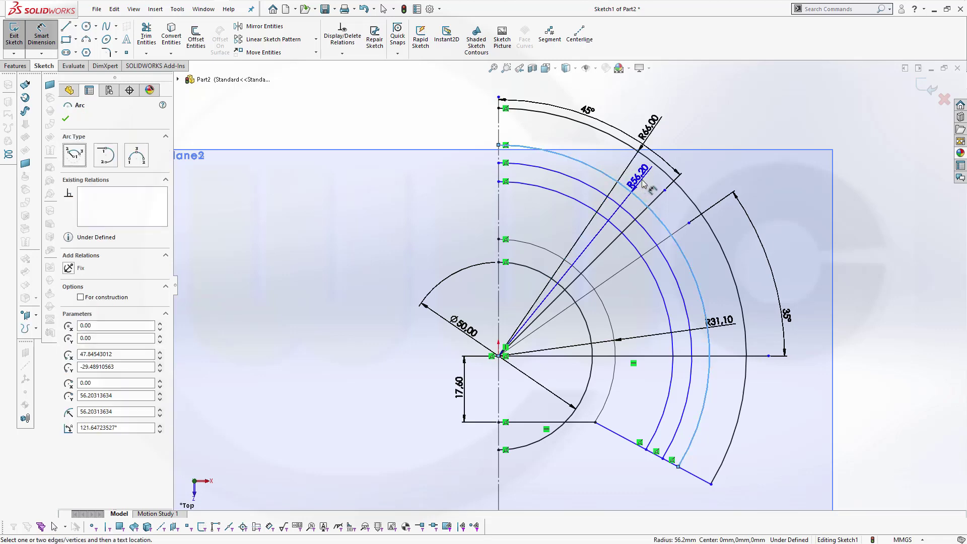
pyautogui.click(668, 148)
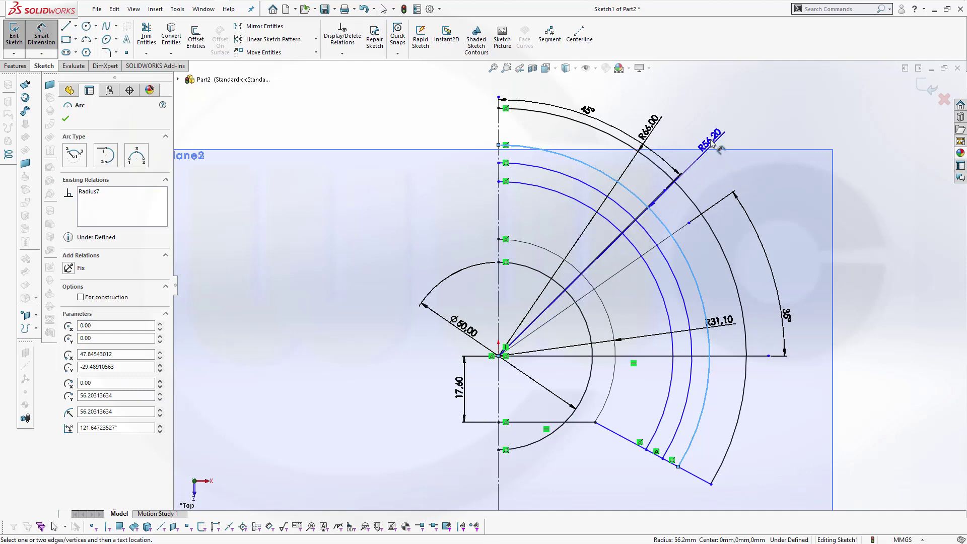
pyautogui.click(688, 143)
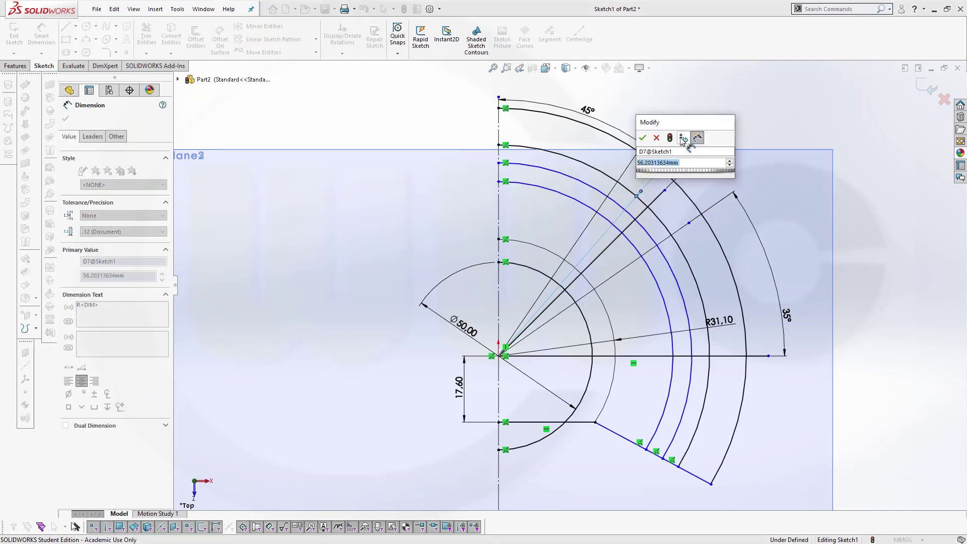
pyautogui.write('60')
pyautogui.press('Return')
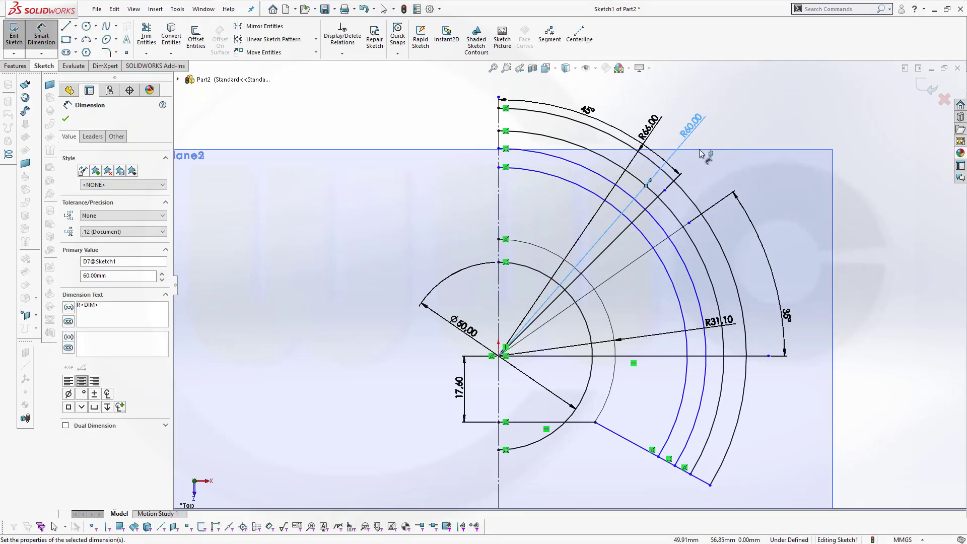
pyautogui.click(691, 277)
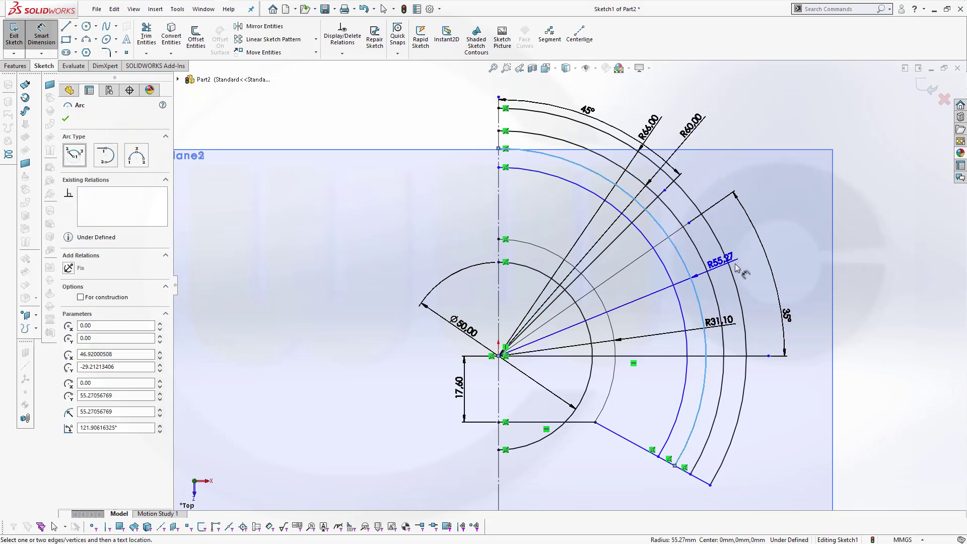
pyautogui.click(764, 211)
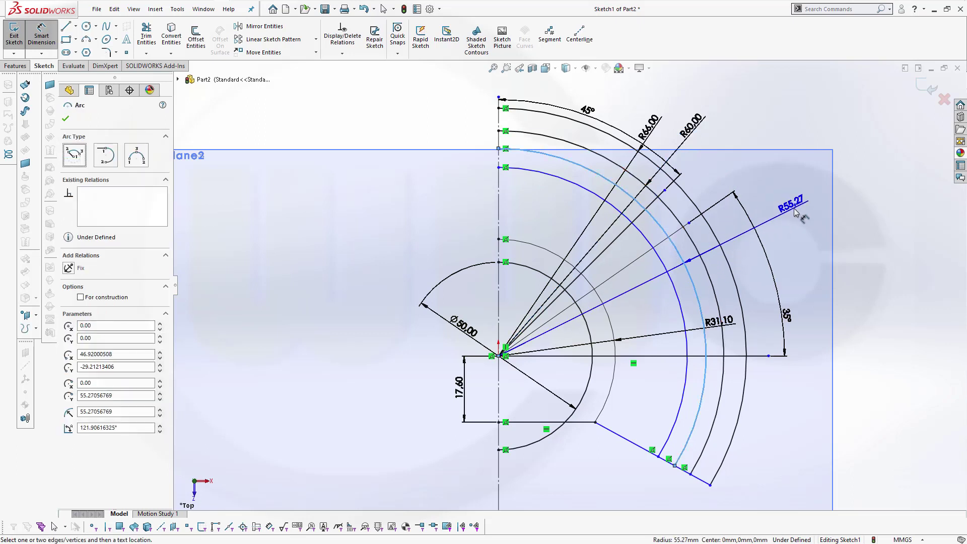
pyautogui.press('Escape')
pyautogui.doubleClick(764, 210)
pyautogui.write('56')
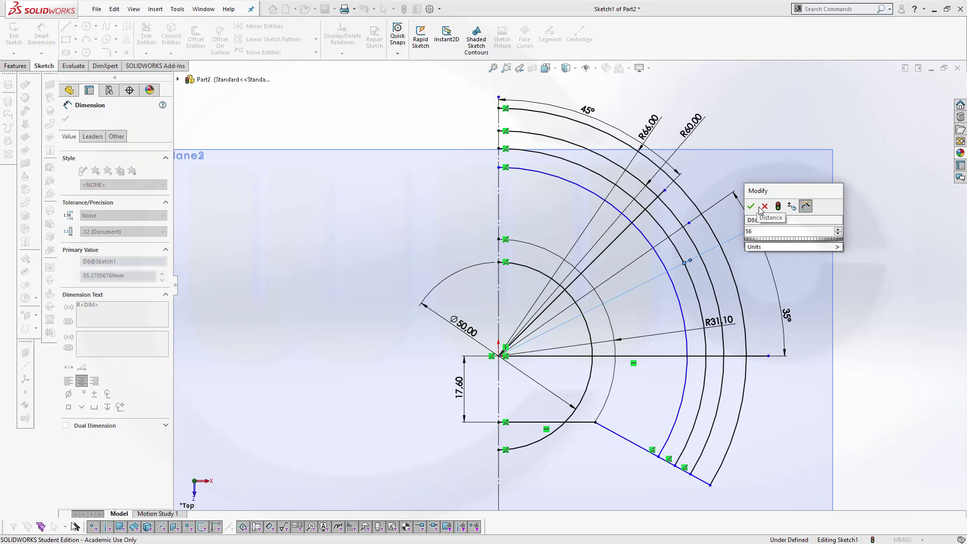
pyautogui.press('Return')
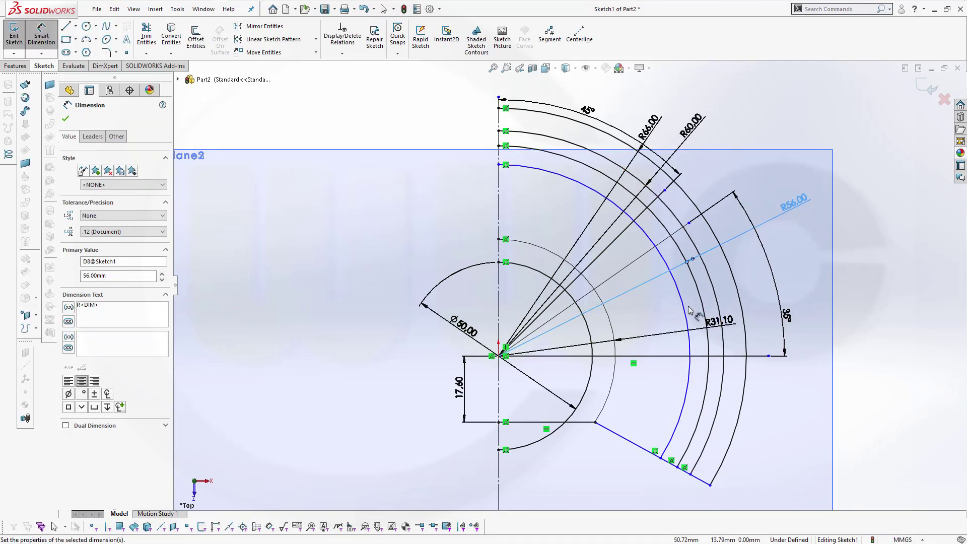
pyautogui.press('Escape')
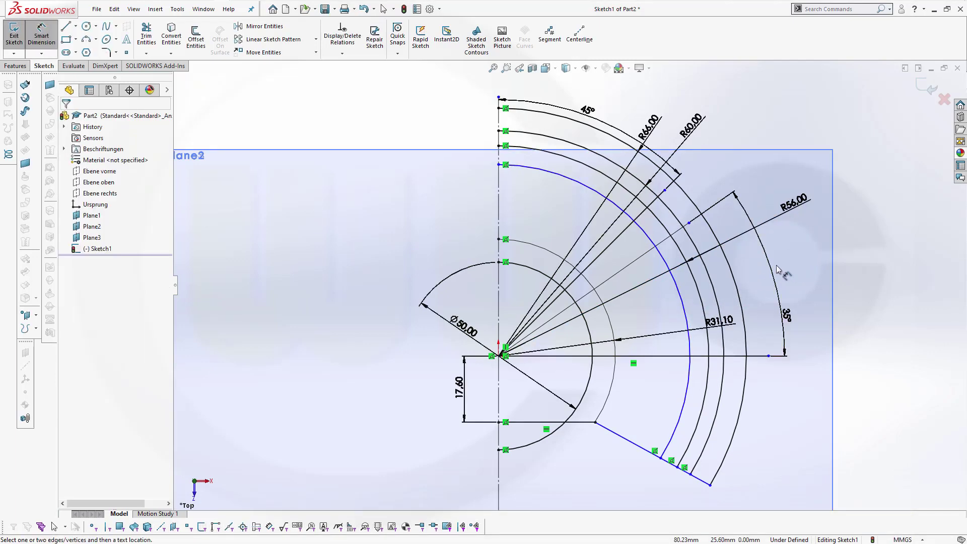
# Step: Dimension the next arc to R54 and add a radius dimension to the inner arc
pyautogui.click(683, 311)
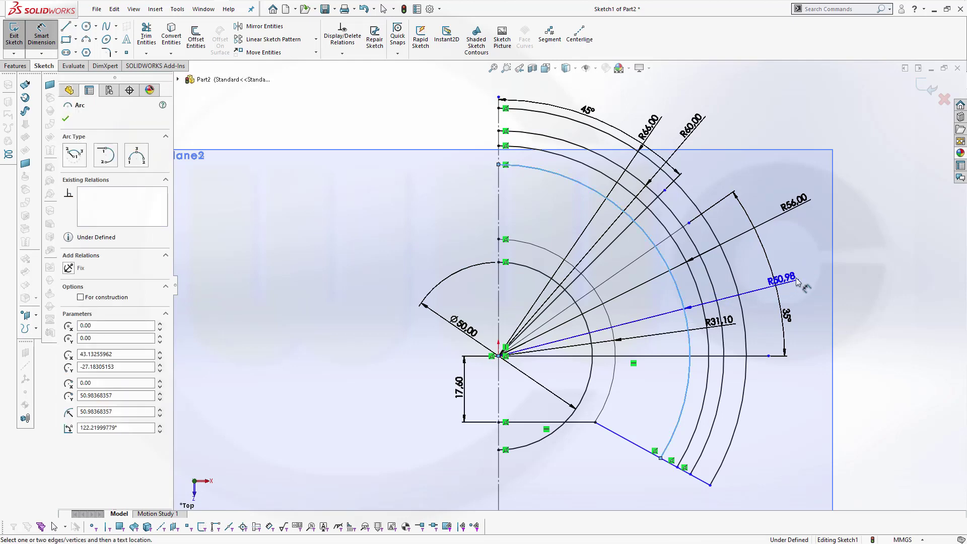
pyautogui.click(788, 256)
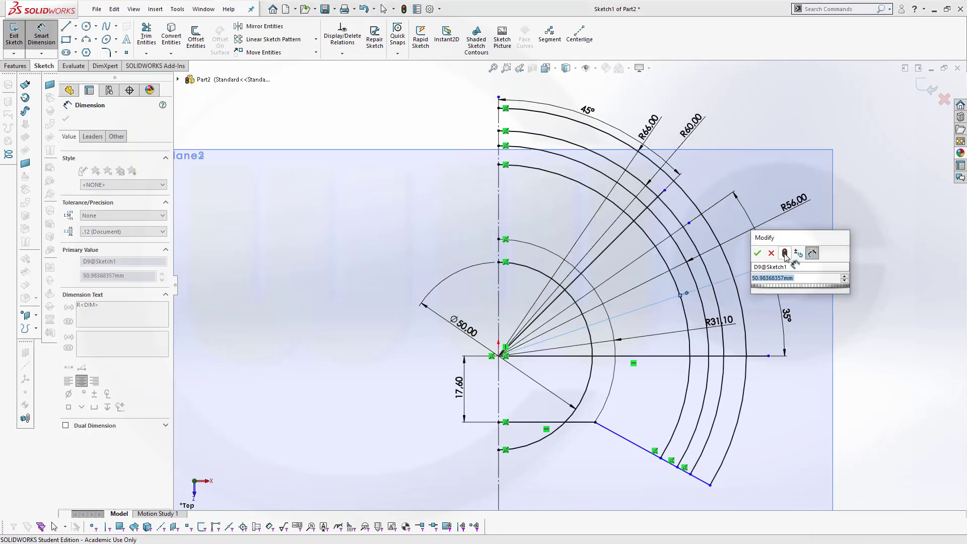
pyautogui.write('54')
pyautogui.press('Return')
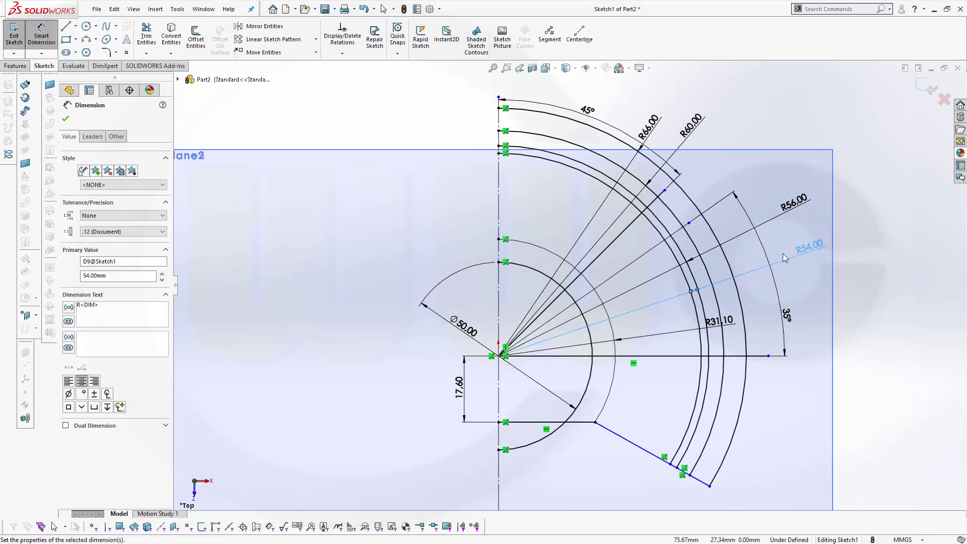
pyautogui.click(615, 377)
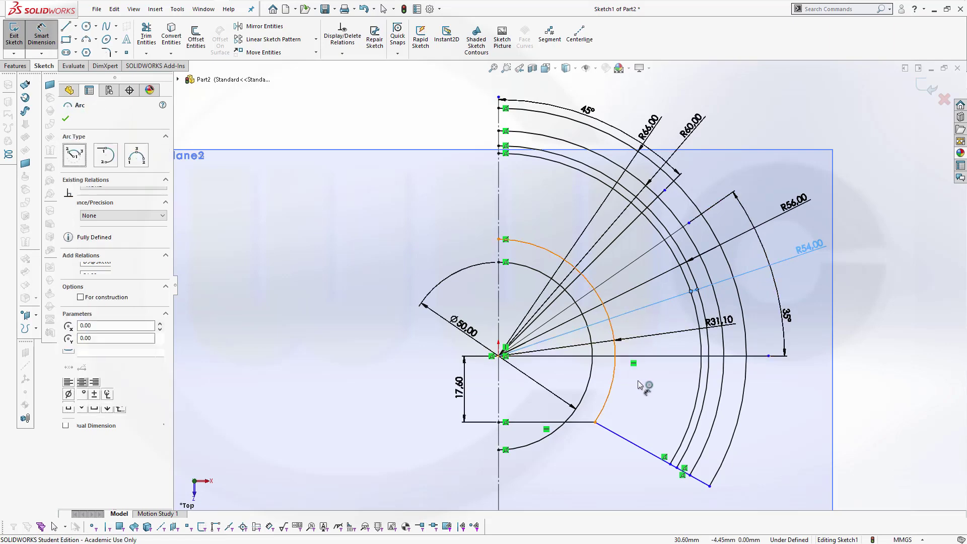
pyautogui.click(780, 401)
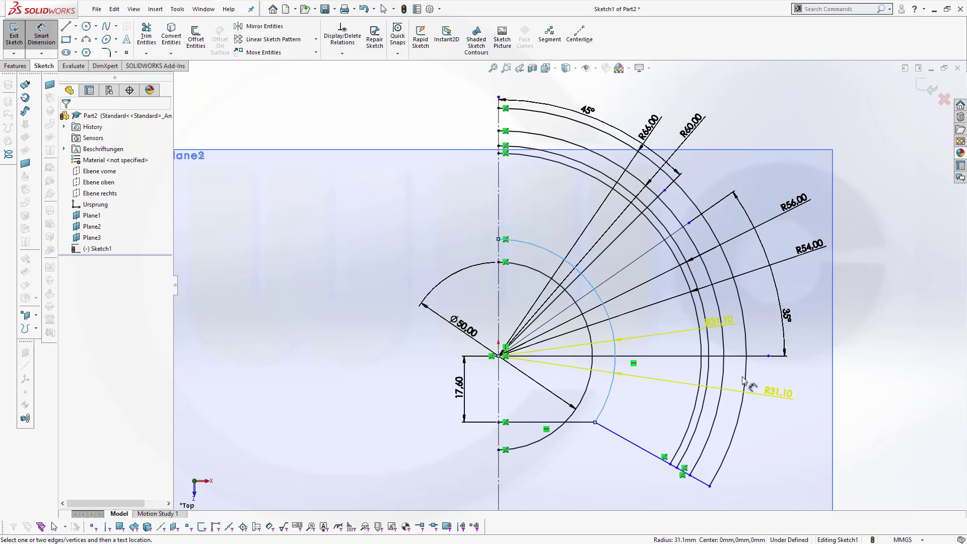
pyautogui.press('Escape')
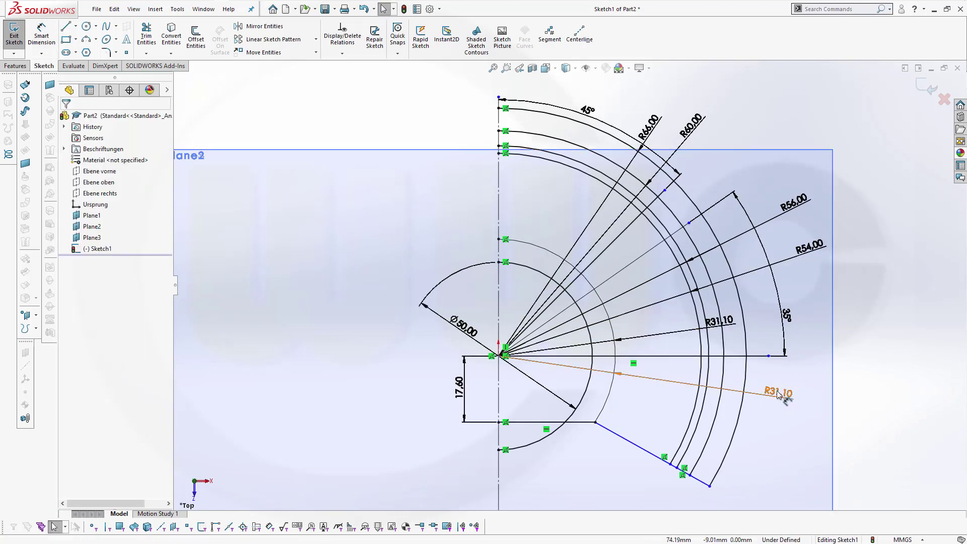
# Step: Delete the redundant R31.10 dimension, change the inner radius to R51, and move its label clear
pyautogui.click(778, 393)
pyautogui.press('Delete')
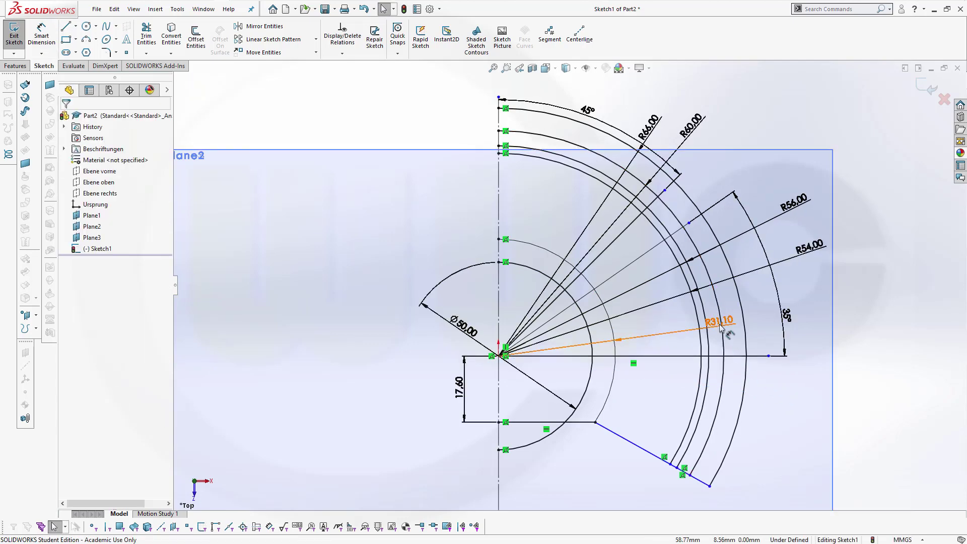
pyautogui.doubleClick(720, 323)
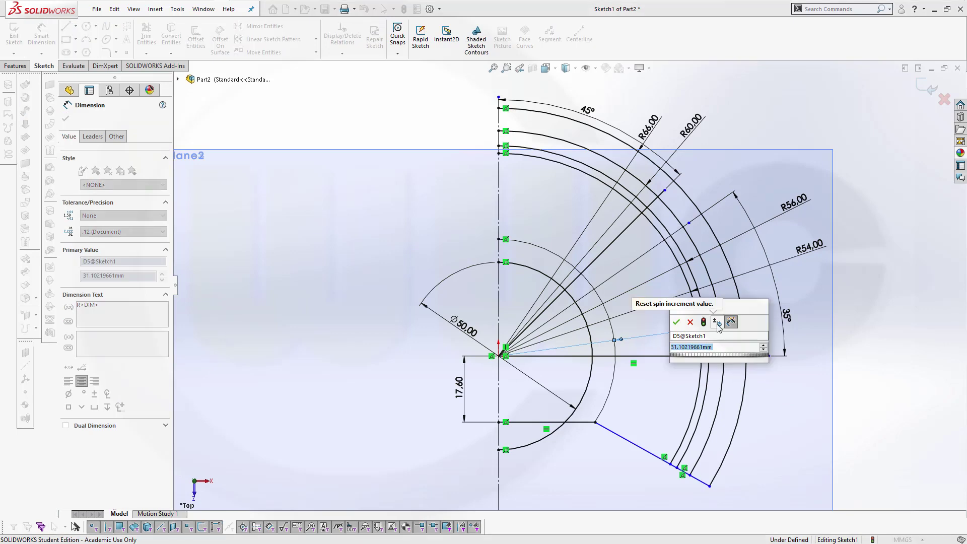
pyautogui.write('51')
pyautogui.press('Return')
pyautogui.press('Escape')
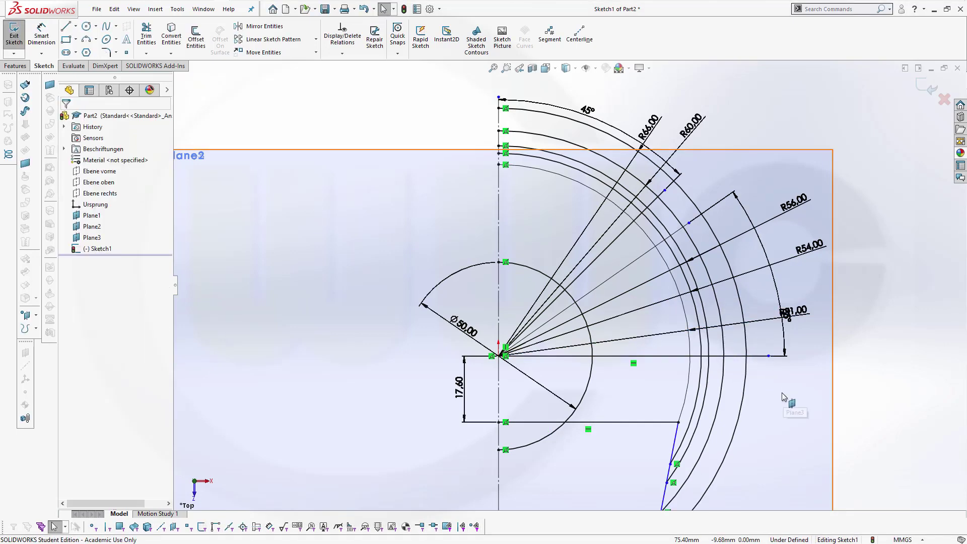
pyautogui.moveTo(802, 315); pyautogui.dragTo(823, 289)
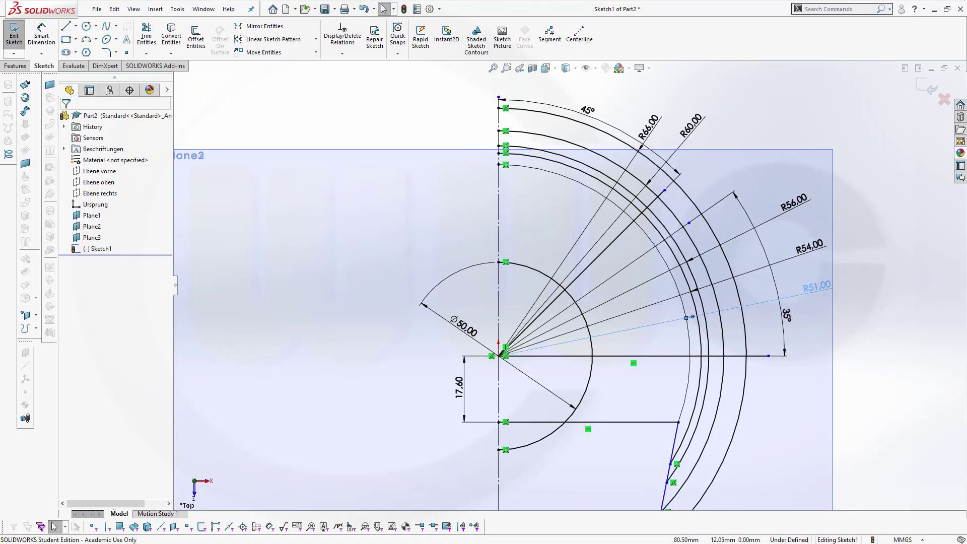
pyautogui.press('Escape')
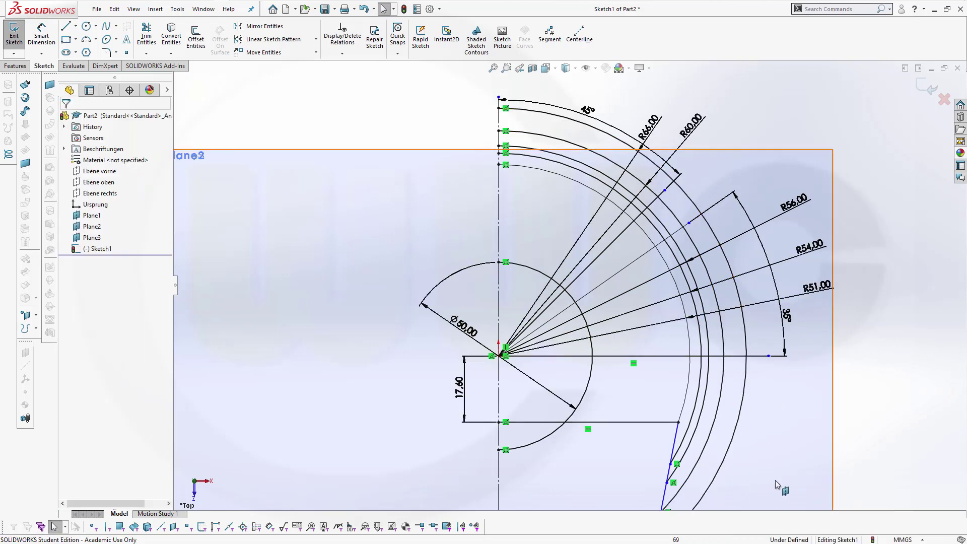
# Step: Drag the slanted line's lower endpoint up onto the arcs
pyautogui.press('z')
pyautogui.press('z')
pyautogui.click(668, 471)
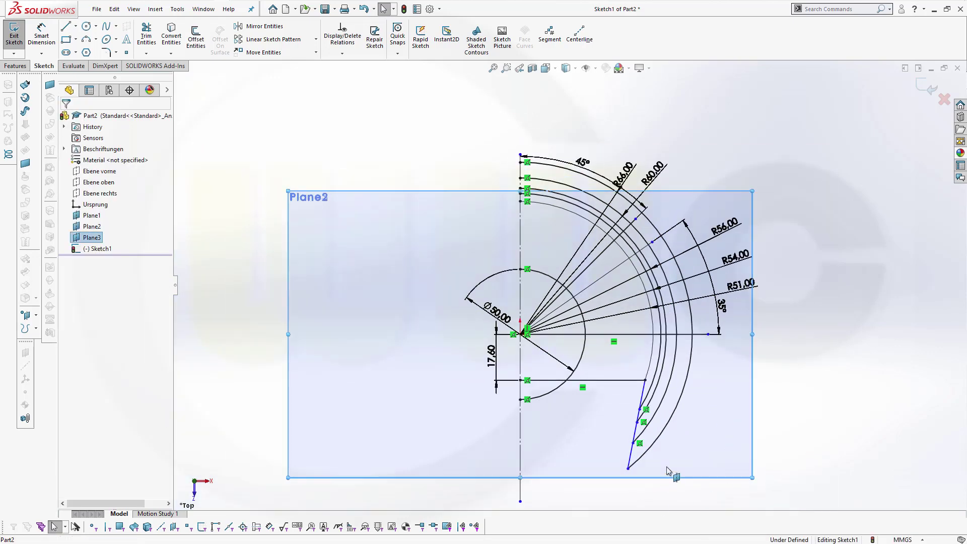
pyautogui.moveTo(629, 469)
pyautogui.mouseDown()
pyautogui.moveTo(684, 450)
pyautogui.moveTo(703, 412)
pyautogui.mouseUp()
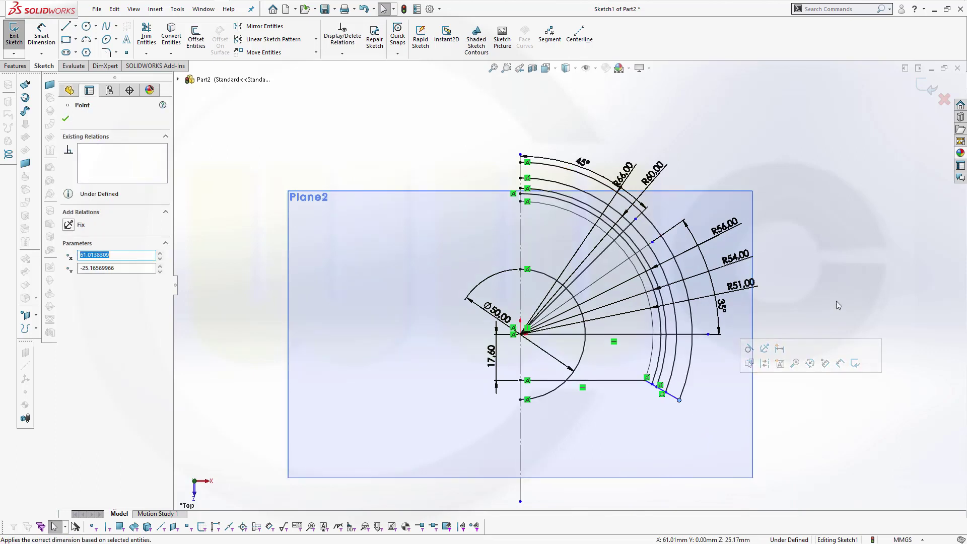
pyautogui.click(826, 301)
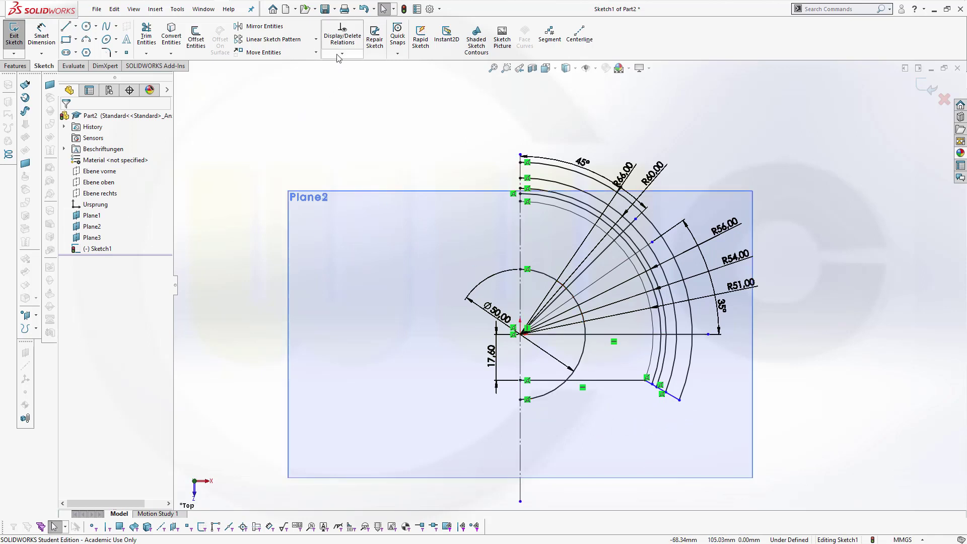
# Step: Dimension the endpoint 61.9 mm horizontally from the vertical centerline
pyautogui.click(41, 35)
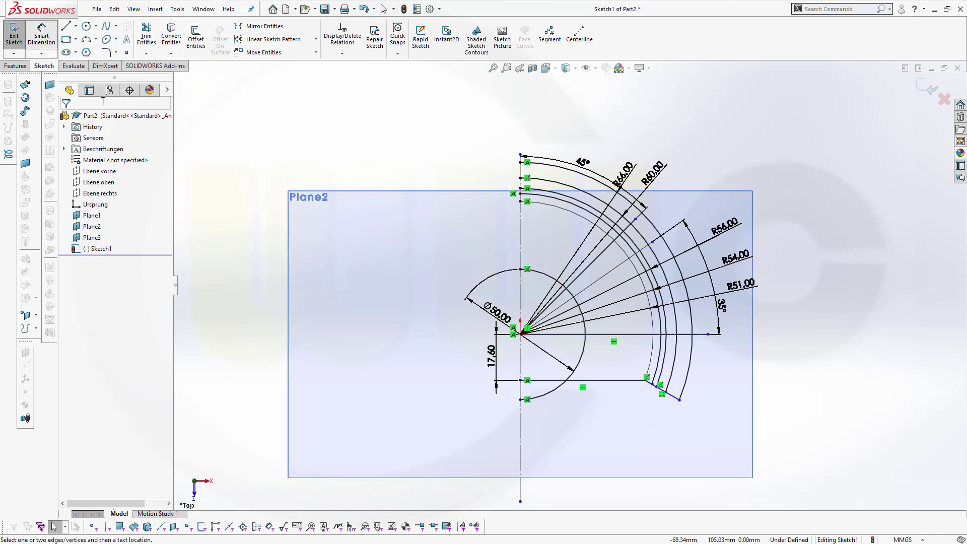
pyautogui.click(521, 393)
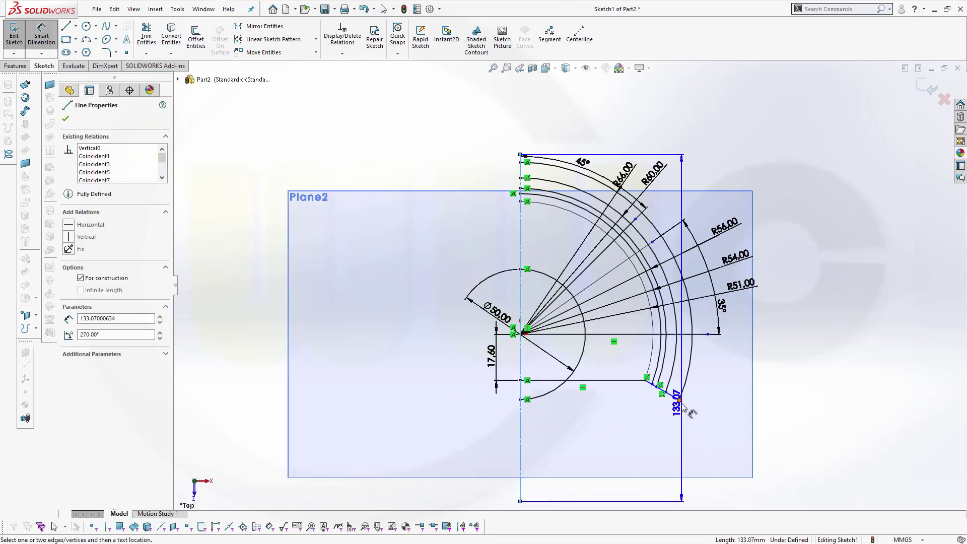
pyautogui.click(680, 401)
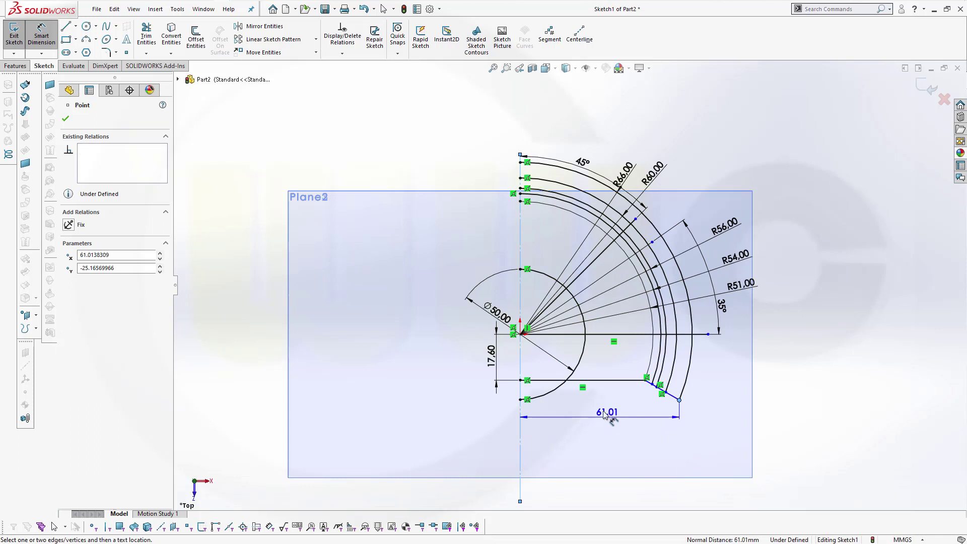
pyautogui.click(606, 413)
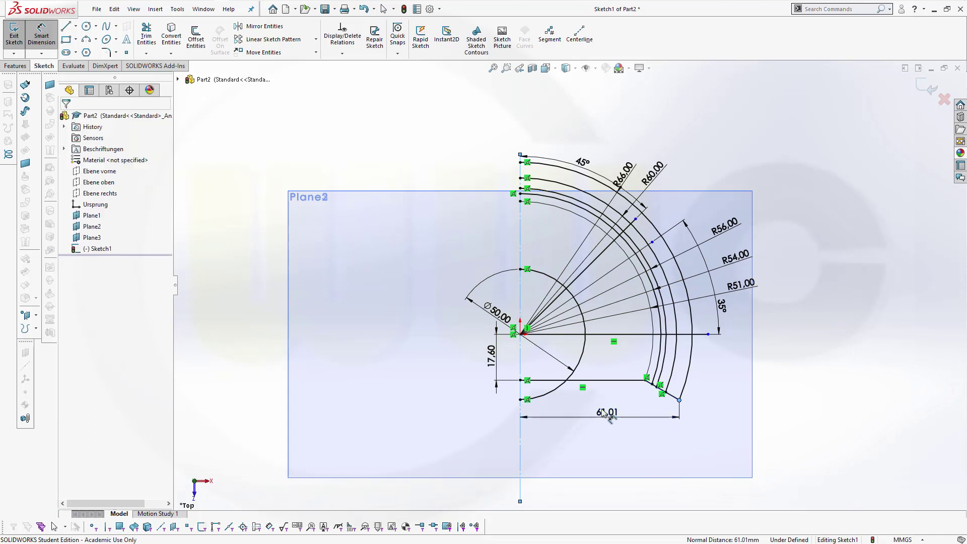
pyautogui.write('61.9')
pyautogui.press('Return')
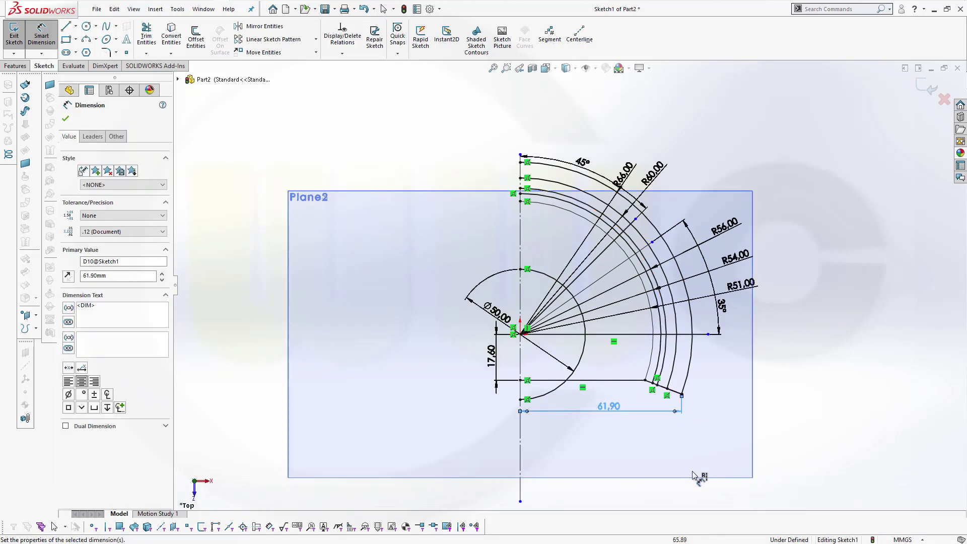
pyautogui.scroll(1, 669, 444)
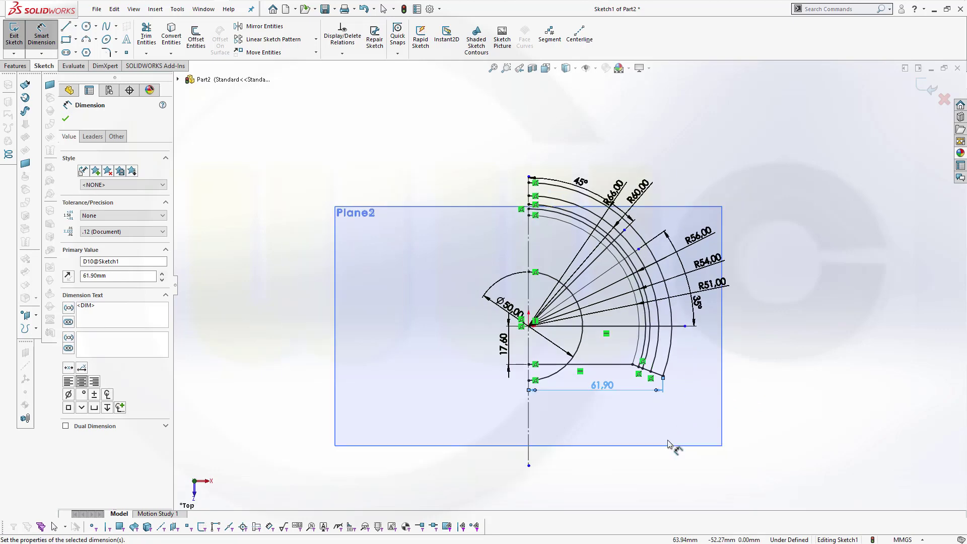
pyautogui.scroll(-1, 654, 438)
pyautogui.scroll(-2, 649, 440)
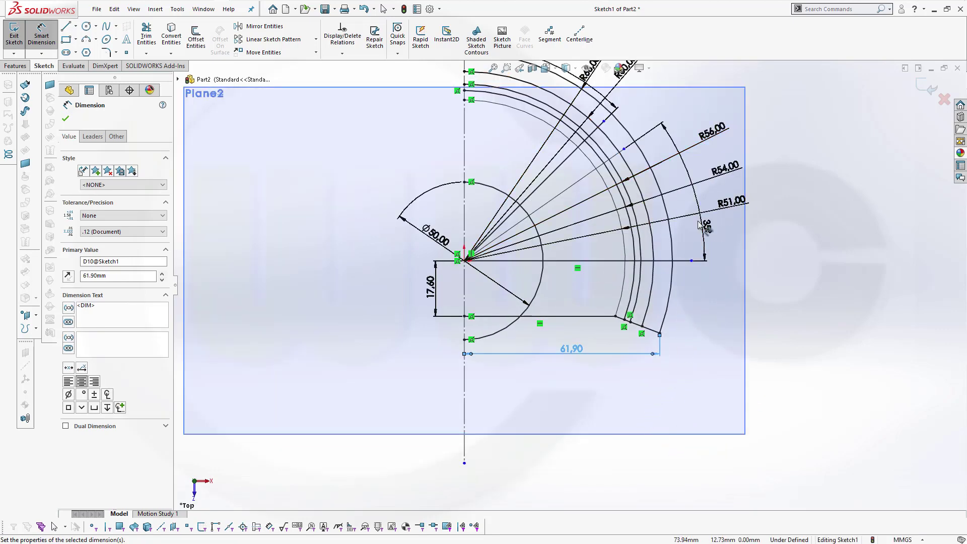
pyautogui.press('Escape')
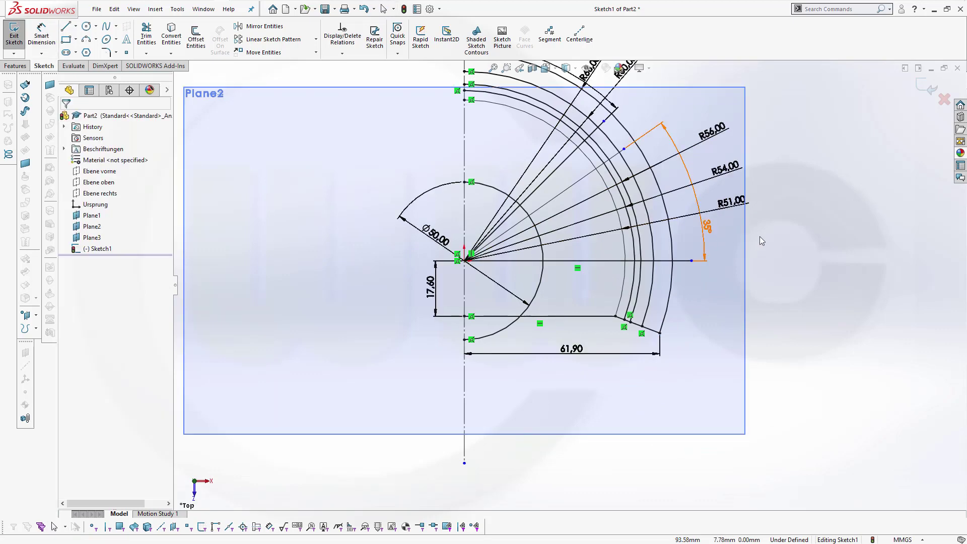
pyautogui.keyDown('ctrl'); pyautogui.moveTo(759, 240); pyautogui.dragTo(729, 340, button='middle'); pyautogui.keyUp('ctrl')
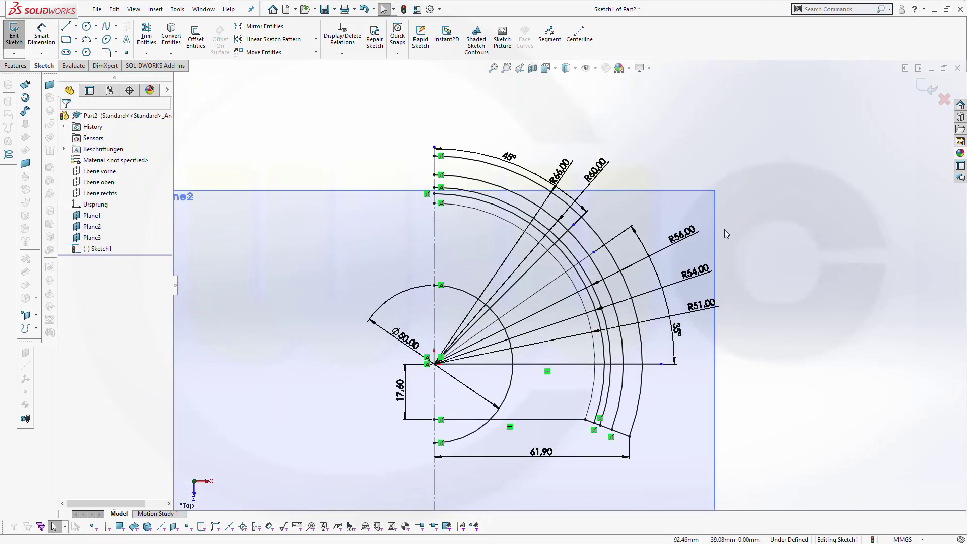
pyautogui.scroll(-2, 678, 377)
pyautogui.press('z')
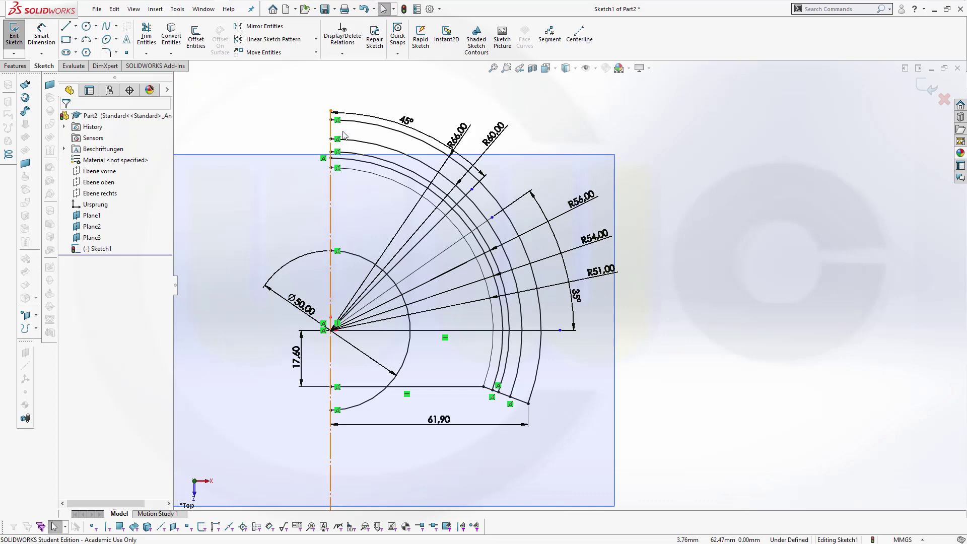
pyautogui.scroll(-2, 351, 128)
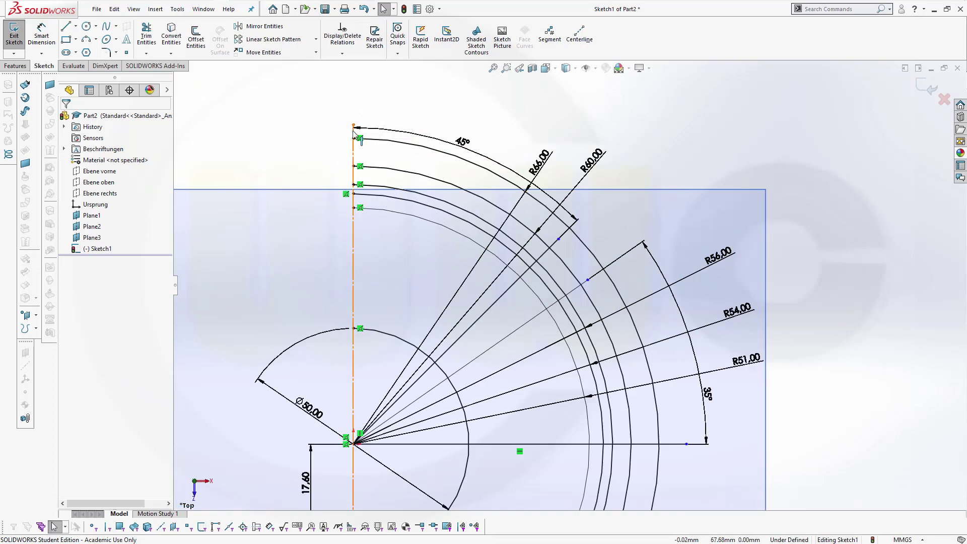
pyautogui.click(353, 134)
pyautogui.click(328, 132)
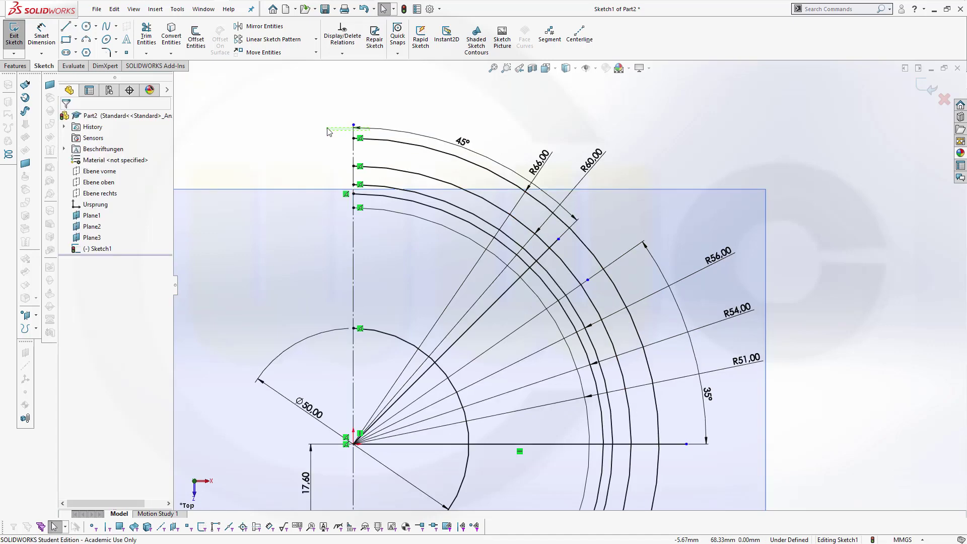
pyautogui.click(462, 141)
pyautogui.scroll(2, 650, 282)
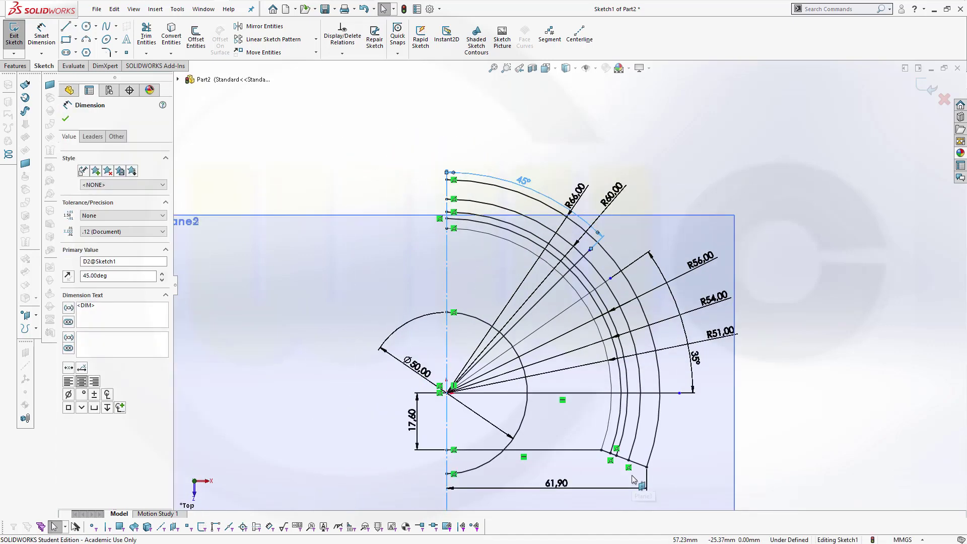
pyautogui.scroll(-1, 634, 479)
pyautogui.click(333, 478)
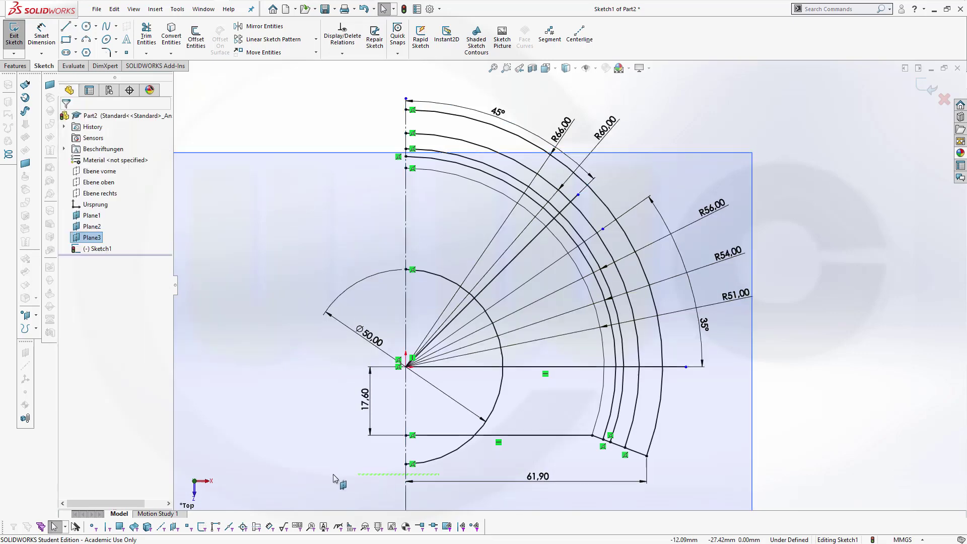
pyautogui.click(406, 454)
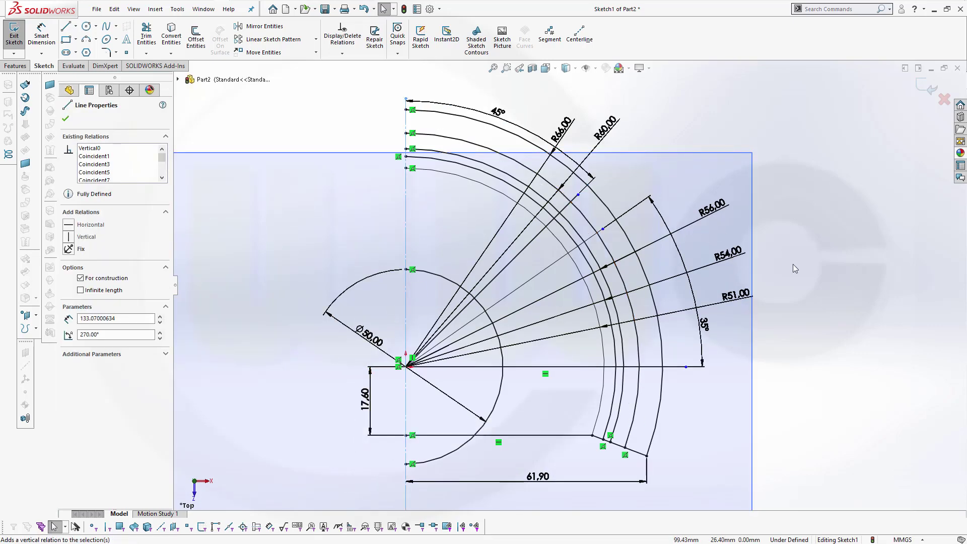
pyautogui.click(821, 300)
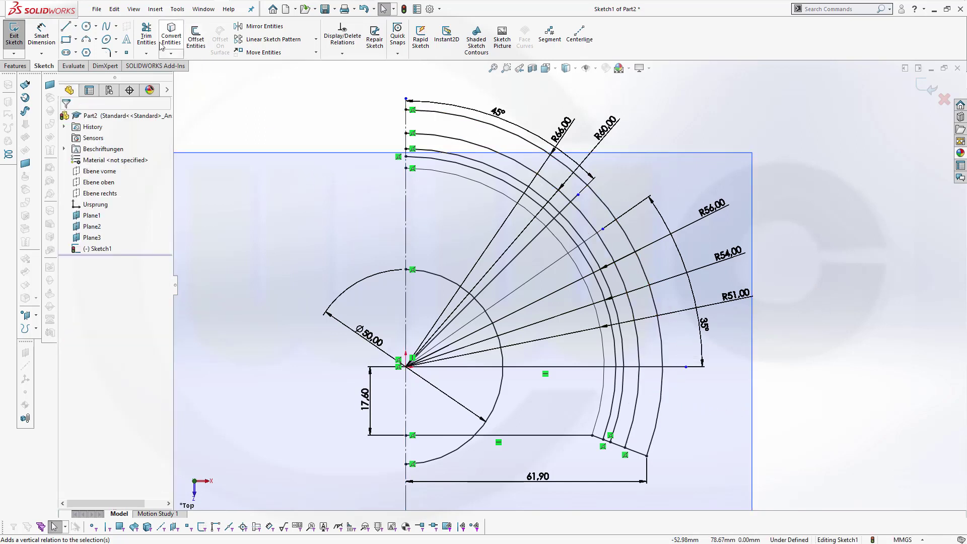
pyautogui.click(146, 35)
# Step: Power-trim away excess sketch segments around the arcs
pyautogui.moveTo(678, 367)
pyautogui.mouseDown()
pyautogui.moveTo(681, 395)
pyautogui.moveTo(641, 239)
pyautogui.mouseUp()
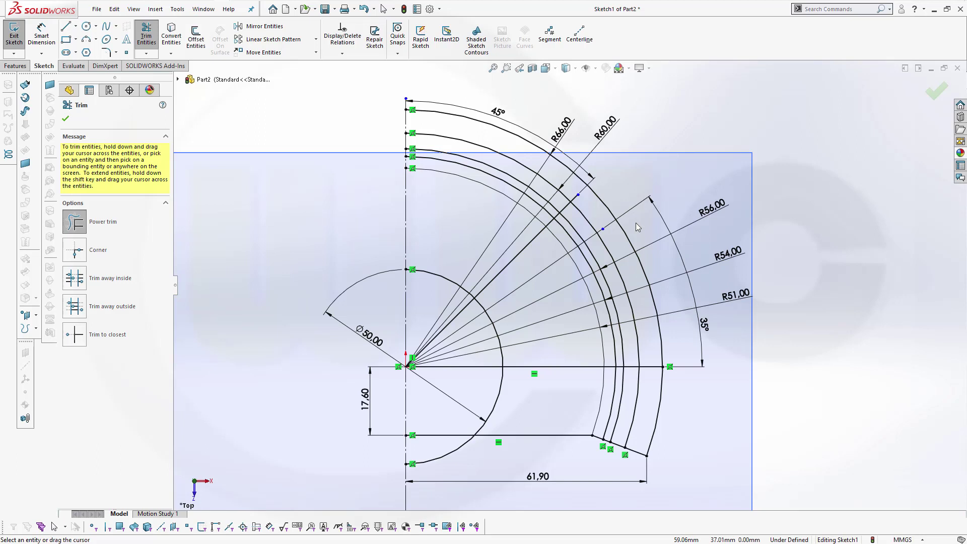
pyautogui.scroll(2, 616, 201)
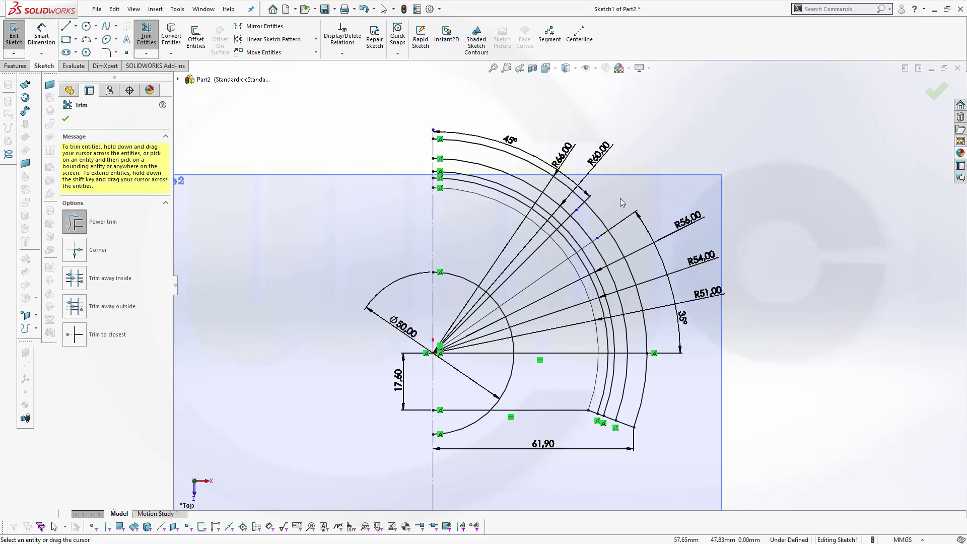
pyautogui.press('Escape')
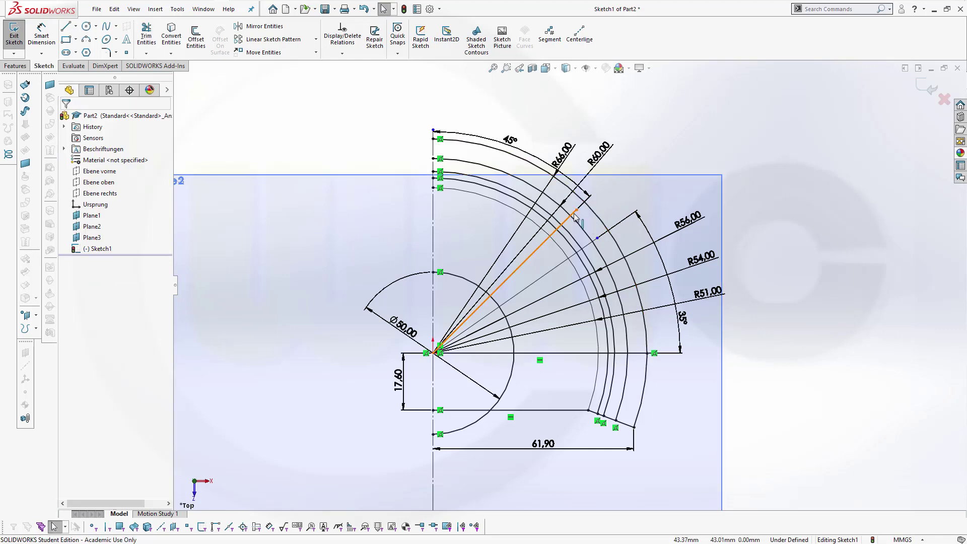
pyautogui.scroll(-3, 557, 190)
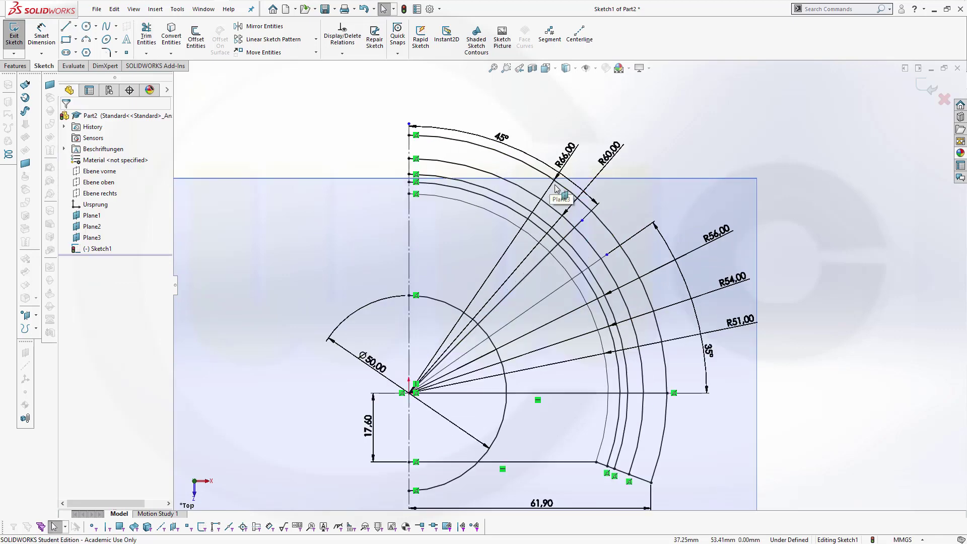
pyautogui.scroll(-5, 556, 190)
pyautogui.scroll(-1, 559, 194)
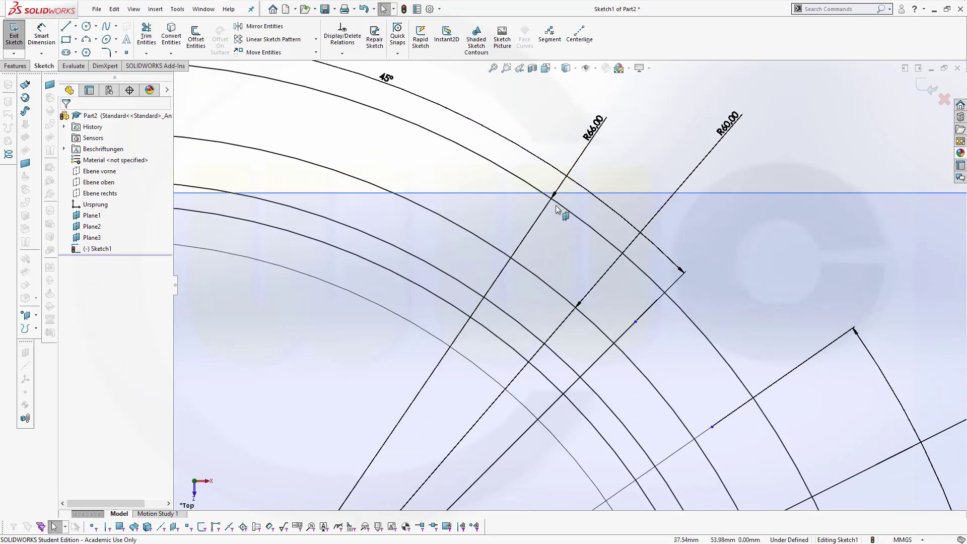
pyautogui.scroll(-3, 554, 208)
pyautogui.scroll(3, 552, 207)
pyautogui.scroll(3, 561, 227)
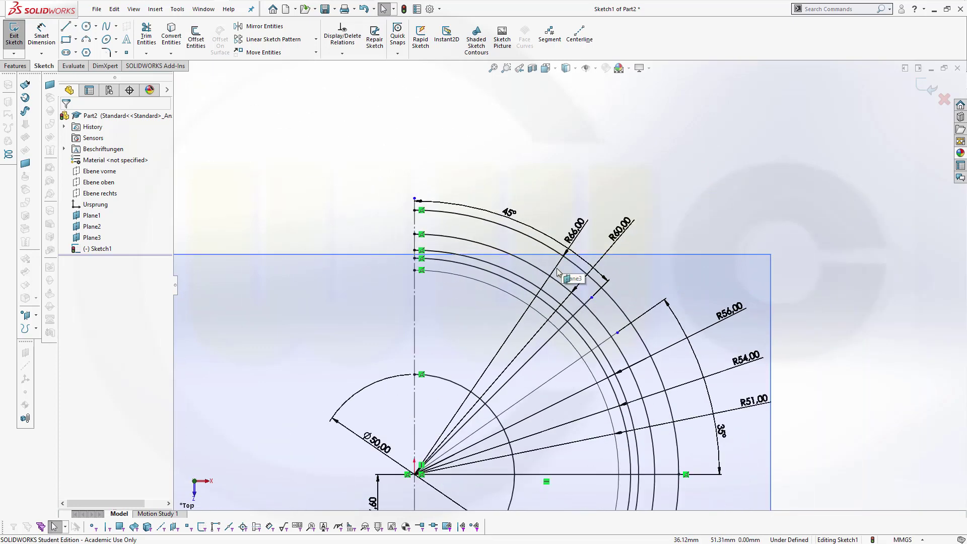
# Step: Extend the diagonal radial line to the outer arc and trim off the extra arc portion
pyautogui.click(146, 53)
pyautogui.click(161, 66)
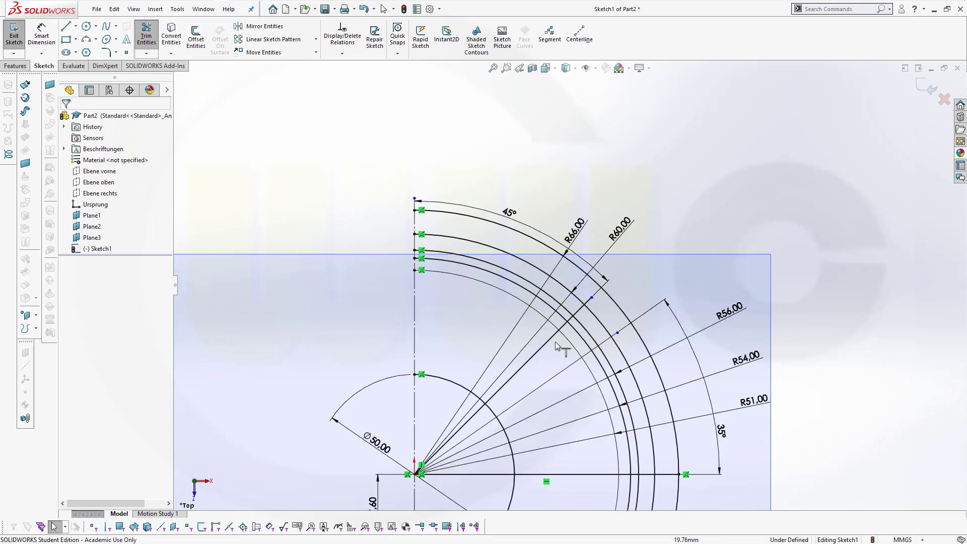
pyautogui.click(605, 345)
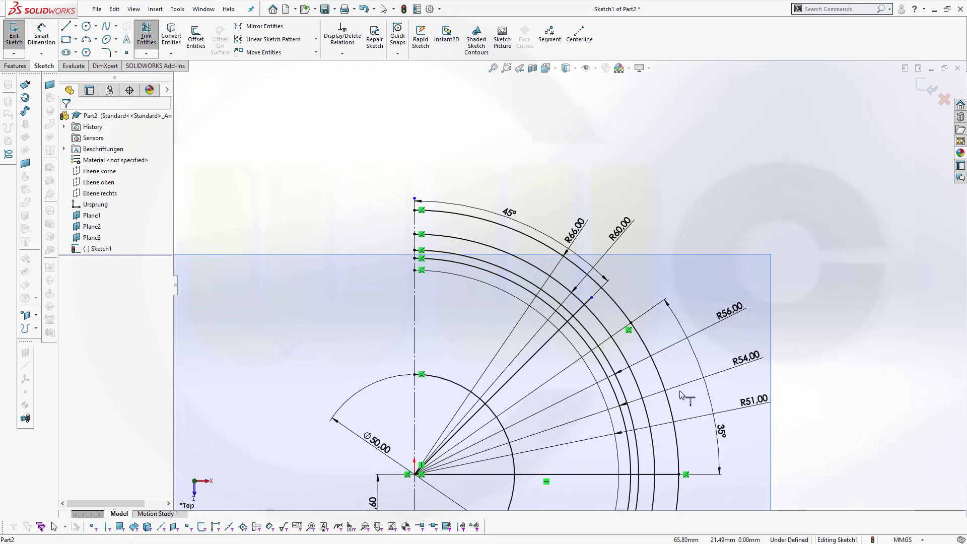
pyautogui.click(585, 303)
pyautogui.click(589, 302)
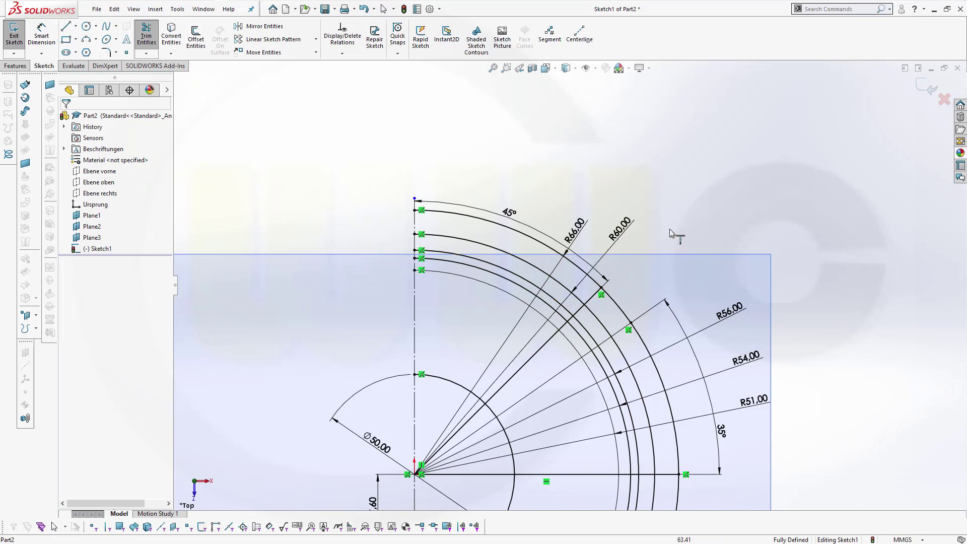
pyautogui.press('Escape')
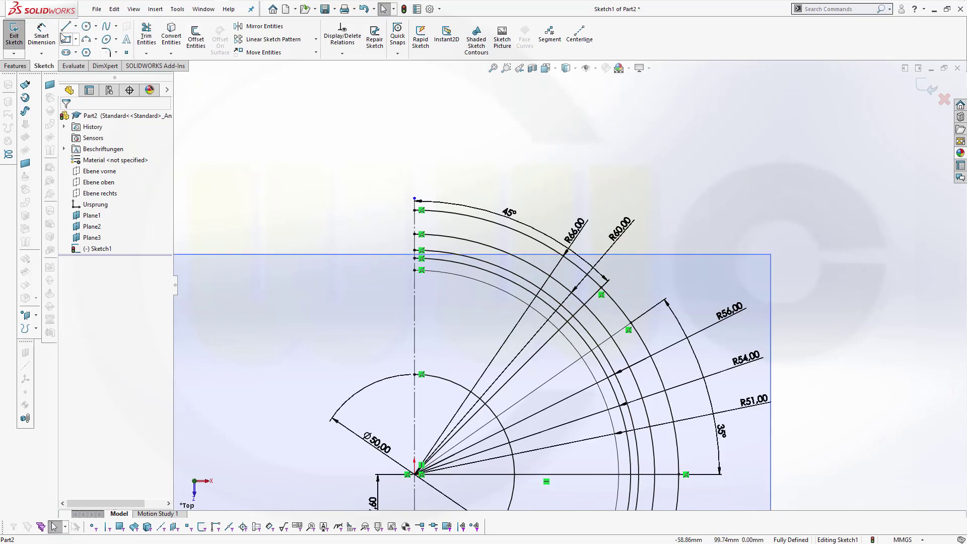
# Step: Draw a short line from right of the arcs down to the diagonal radial line
pyautogui.click(65, 28)
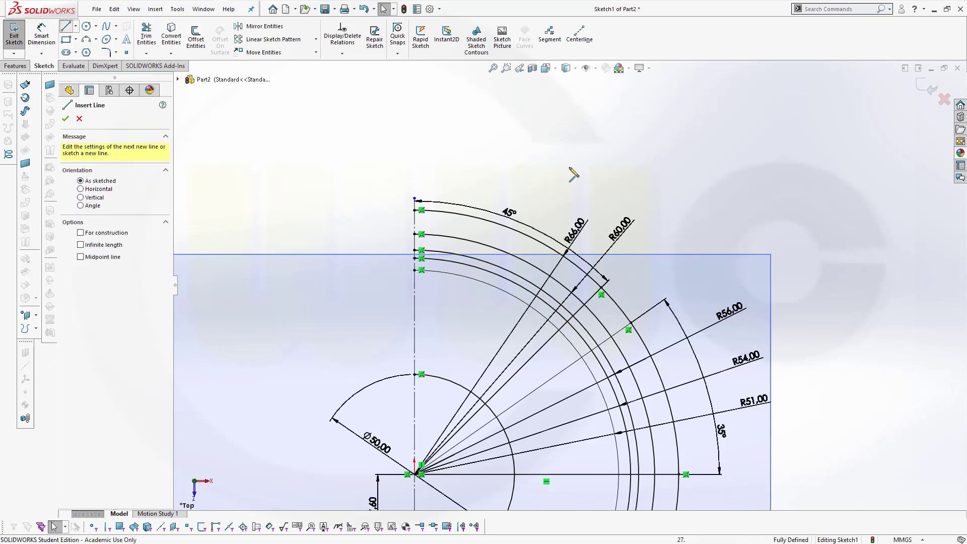
pyautogui.click(663, 290)
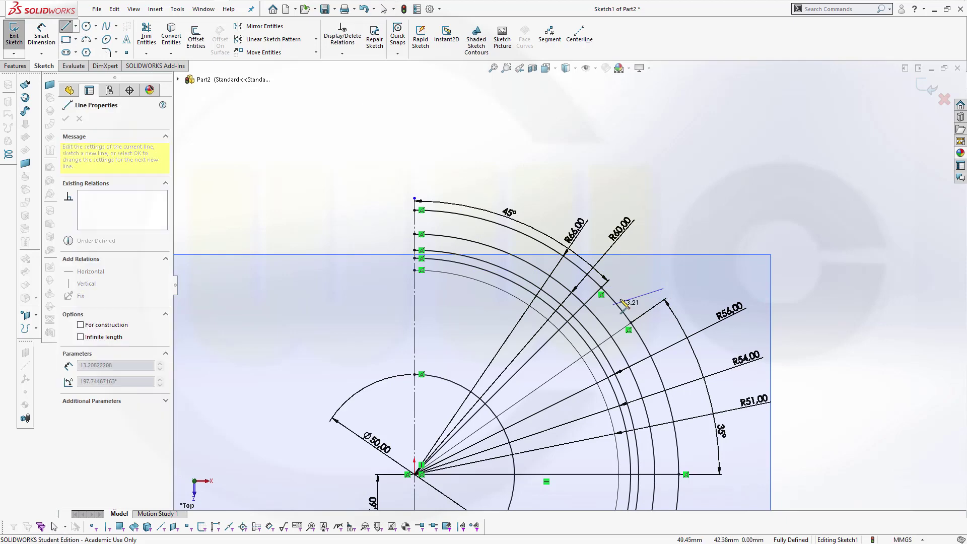
pyautogui.click(583, 318)
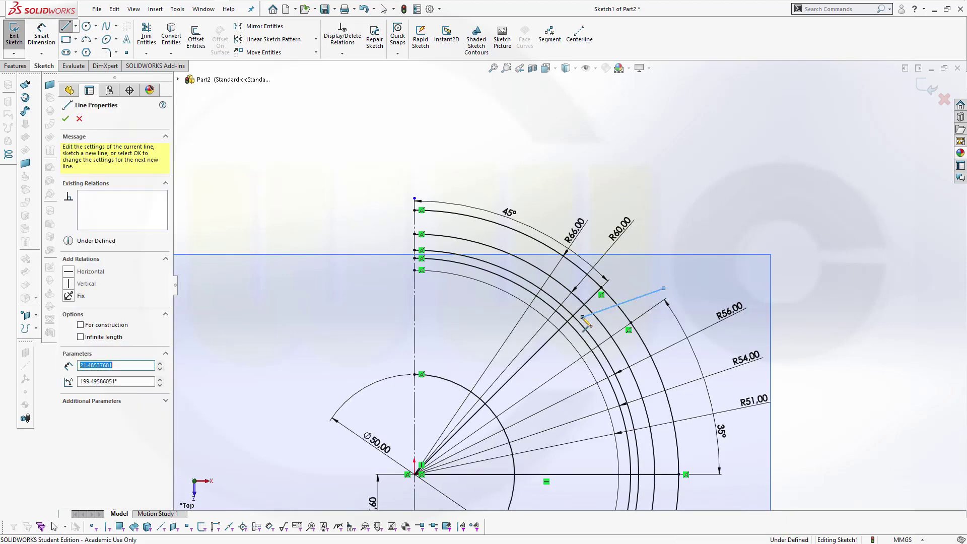
pyautogui.press('Escape')
# Step: Make the short line's lower endpoint coincident with the diagonal radial line and the R56 arc
pyautogui.click(583, 317)
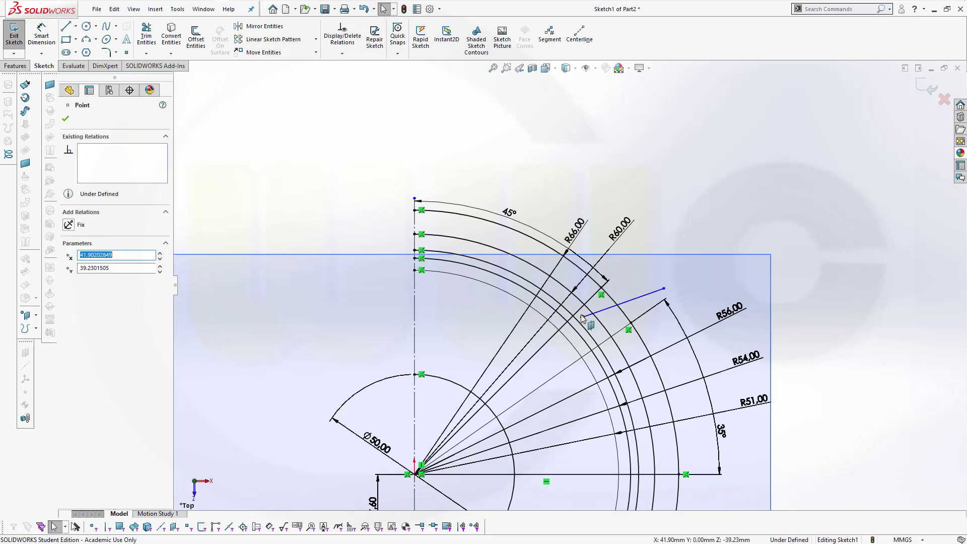
pyautogui.keyDown('ctrl'); pyautogui.click(580, 313); pyautogui.keyUp('ctrl')
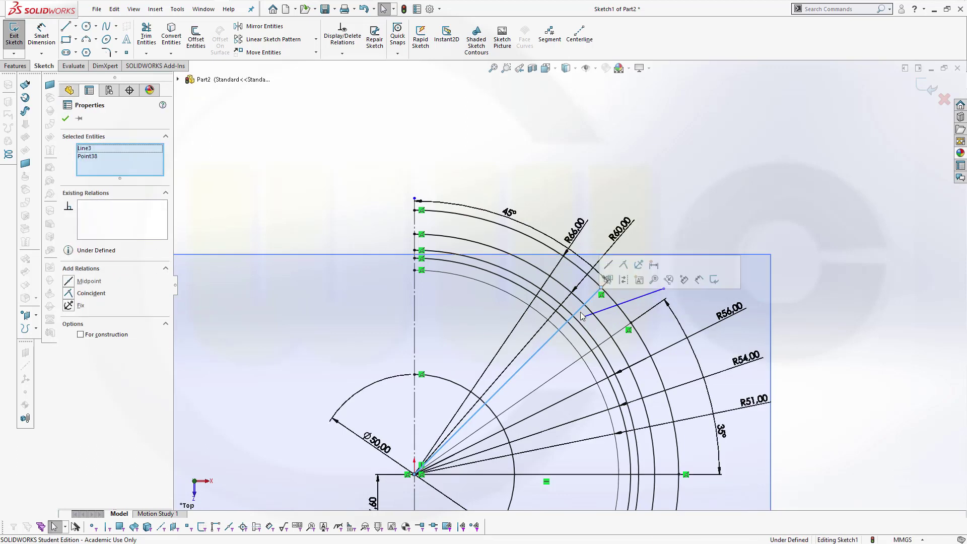
pyautogui.click(623, 265)
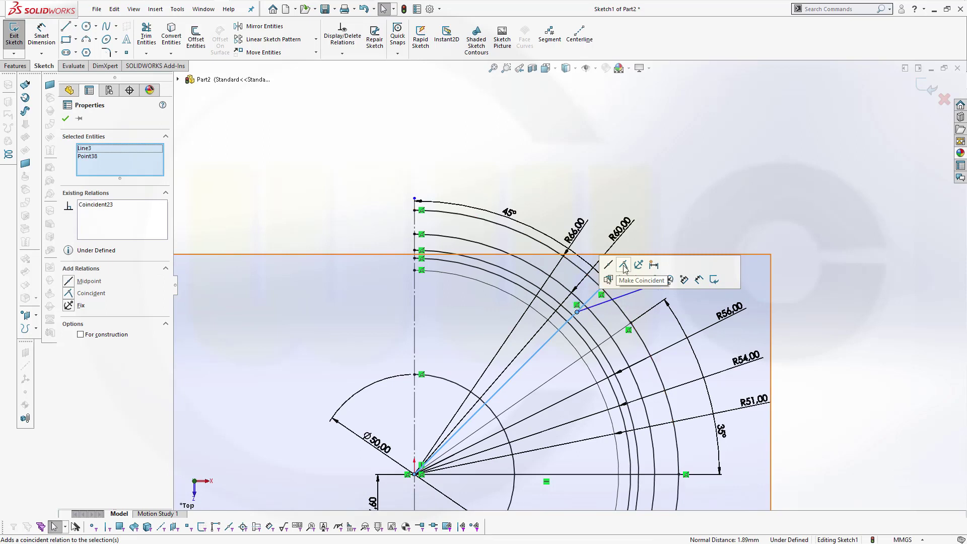
pyautogui.click(579, 316)
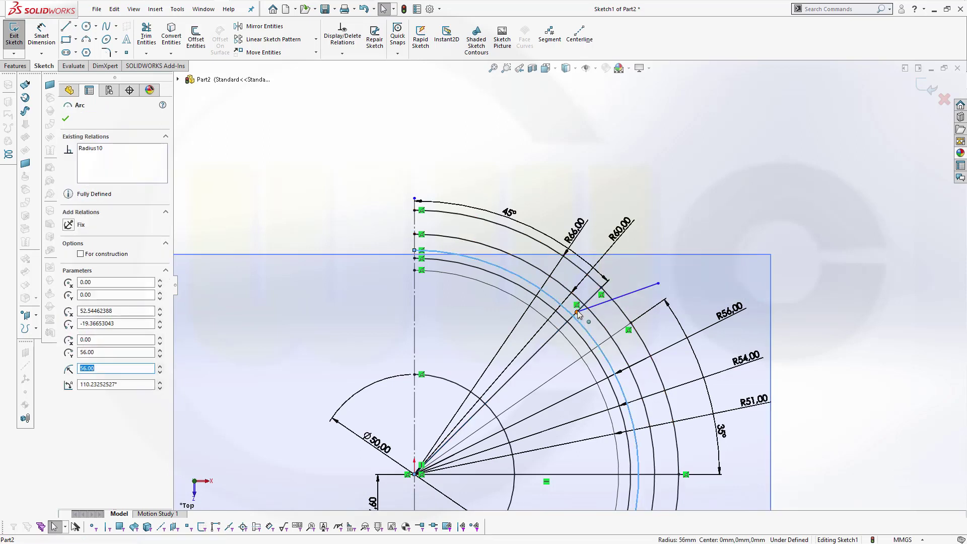
pyautogui.keyDown('ctrl'); pyautogui.click(577, 312); pyautogui.keyUp('ctrl')
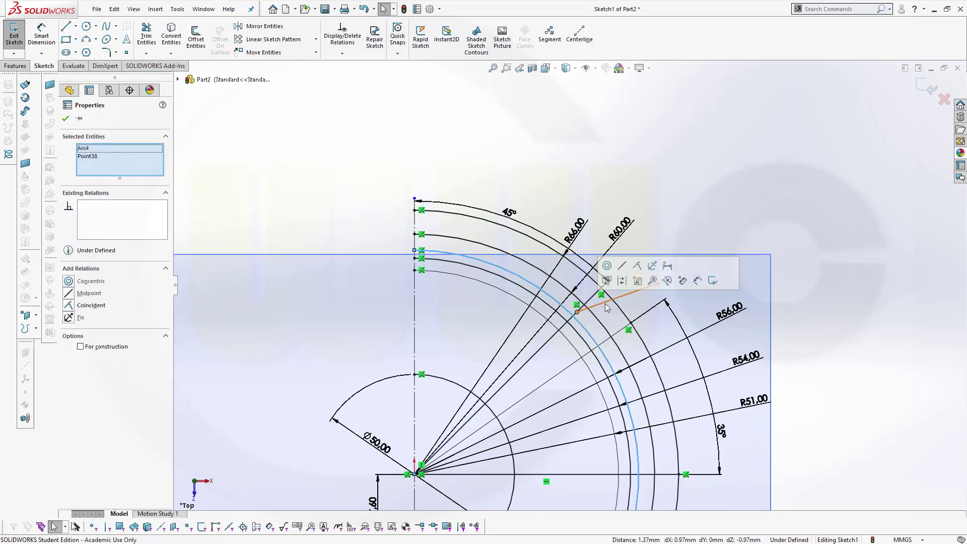
pyautogui.click(634, 267)
pyautogui.click(651, 237)
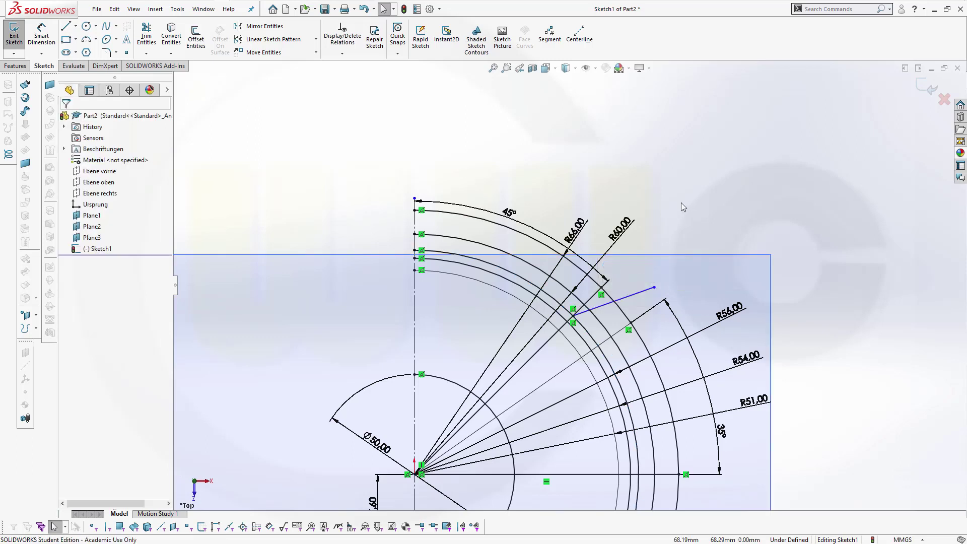
# Step: Set a 30° angle dimension between the long diagonal line and the short line
pyautogui.click(48, 38)
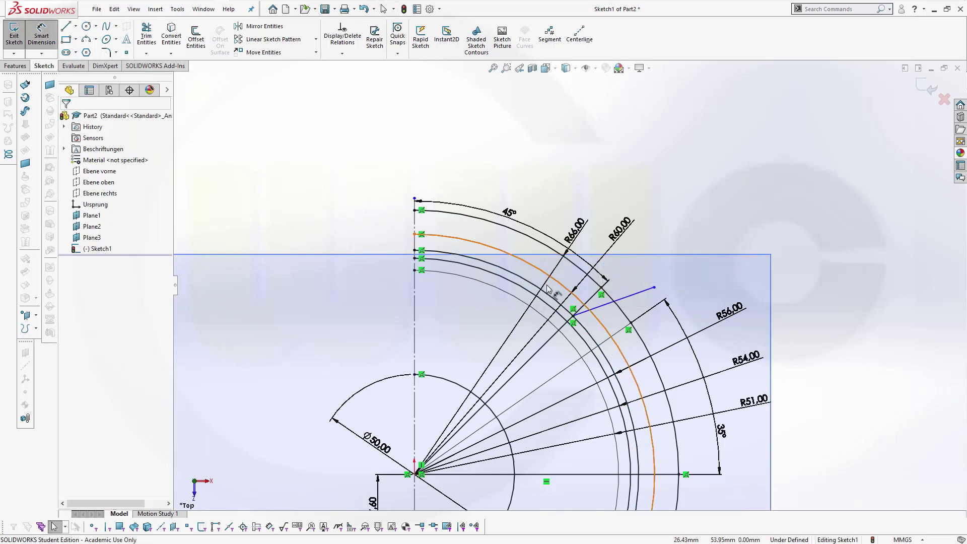
pyautogui.click(592, 299)
pyautogui.click(643, 292)
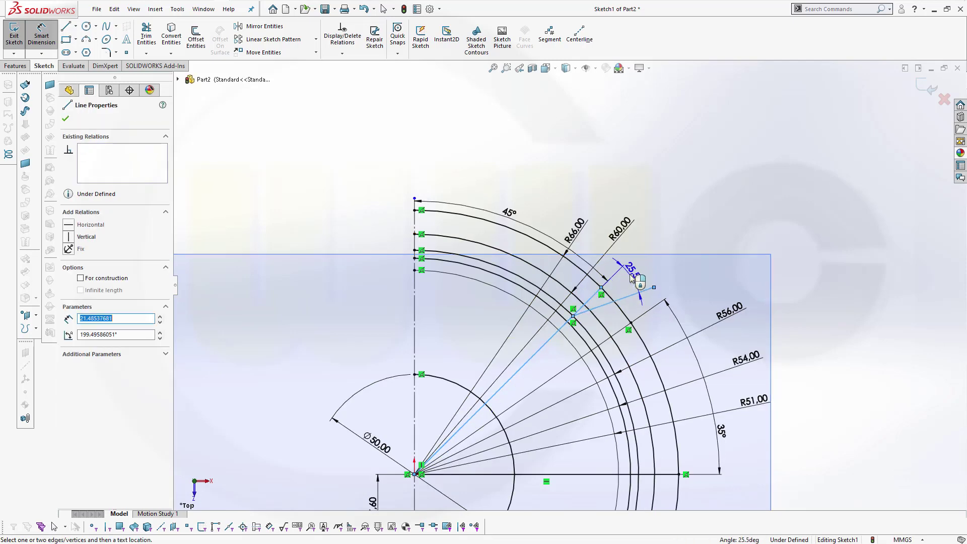
pyautogui.click(631, 277)
pyautogui.write('30')
pyautogui.press('Return')
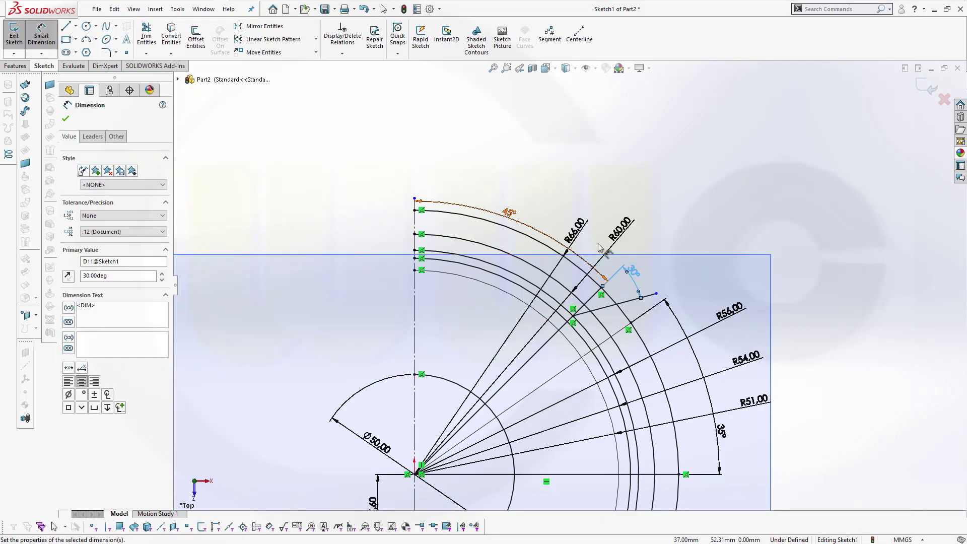
pyautogui.press('Escape')
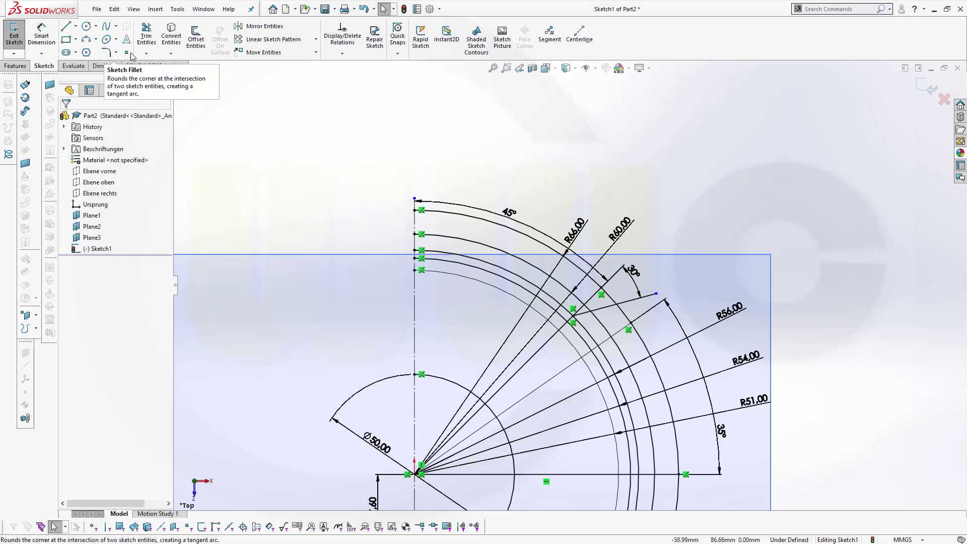
# Step: Trim the overhanging line near the 30° angle and the diagonal line at the short line
pyautogui.click(146, 34)
pyautogui.moveTo(672, 305); pyautogui.dragTo(637, 307)
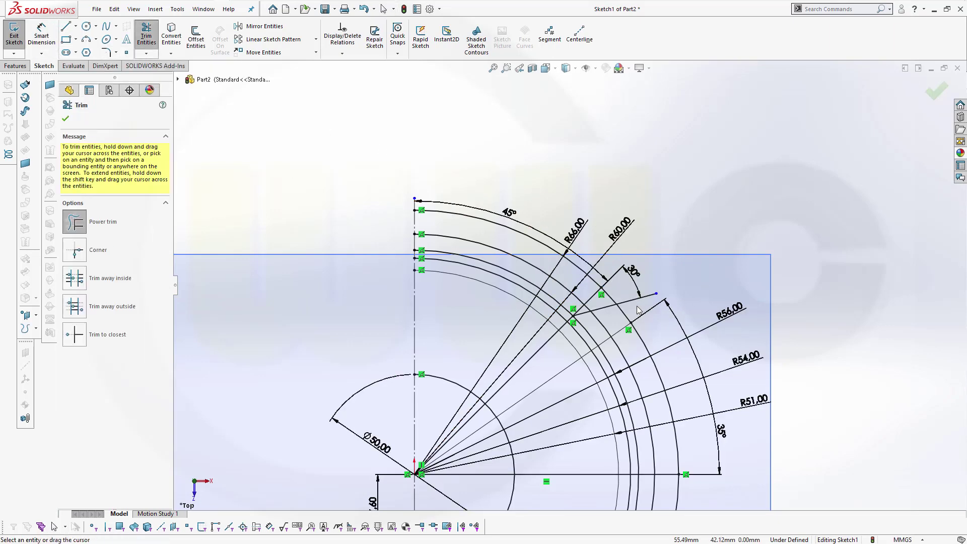
pyautogui.scroll(2, 618, 354)
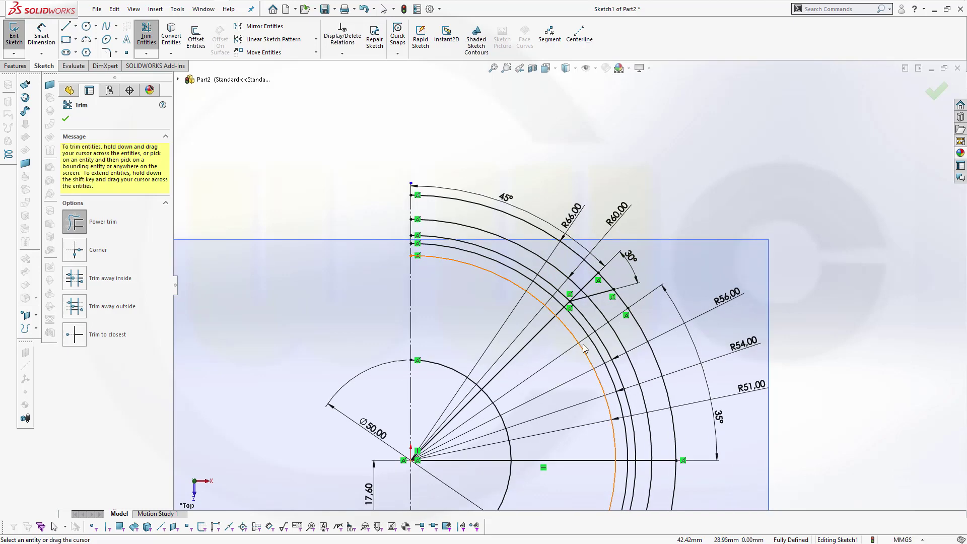
pyautogui.scroll(-4, 587, 358)
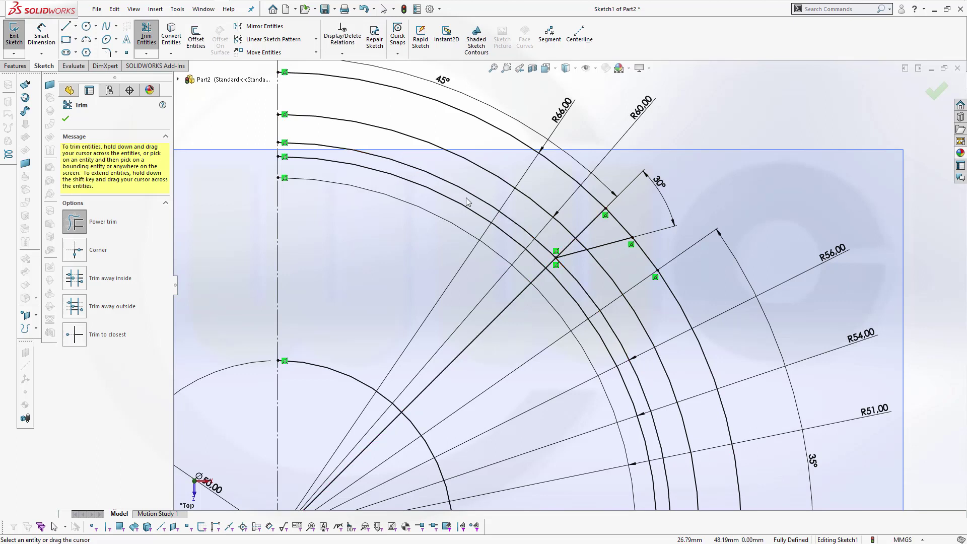
pyautogui.click(572, 244)
pyautogui.click(597, 242)
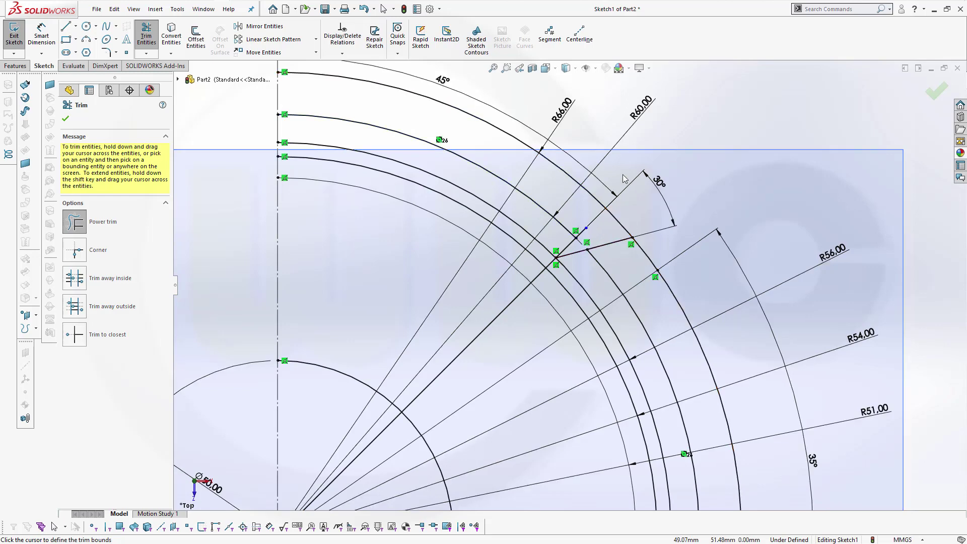
pyautogui.press('Escape')
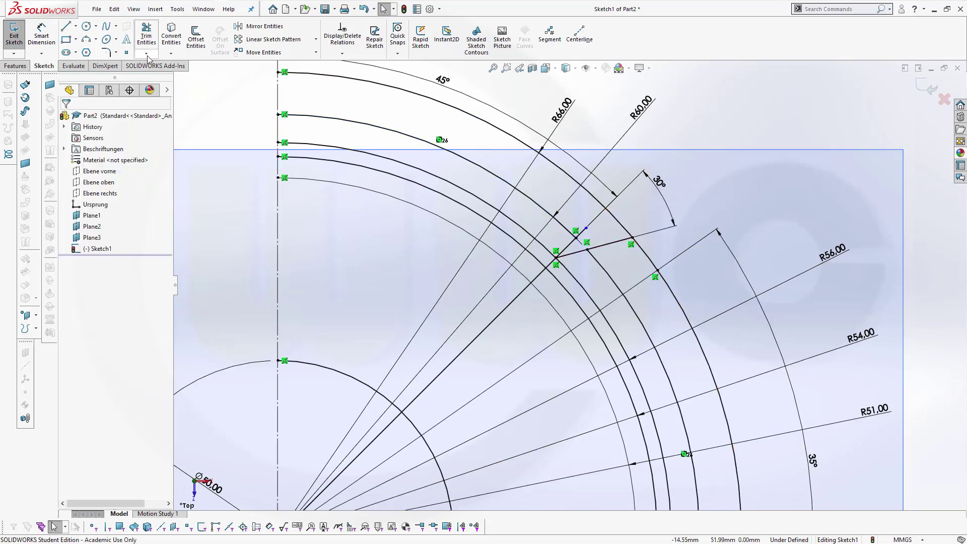
# Step: Trim off the remaining short stub line
pyautogui.click(147, 54)
pyautogui.click(161, 65)
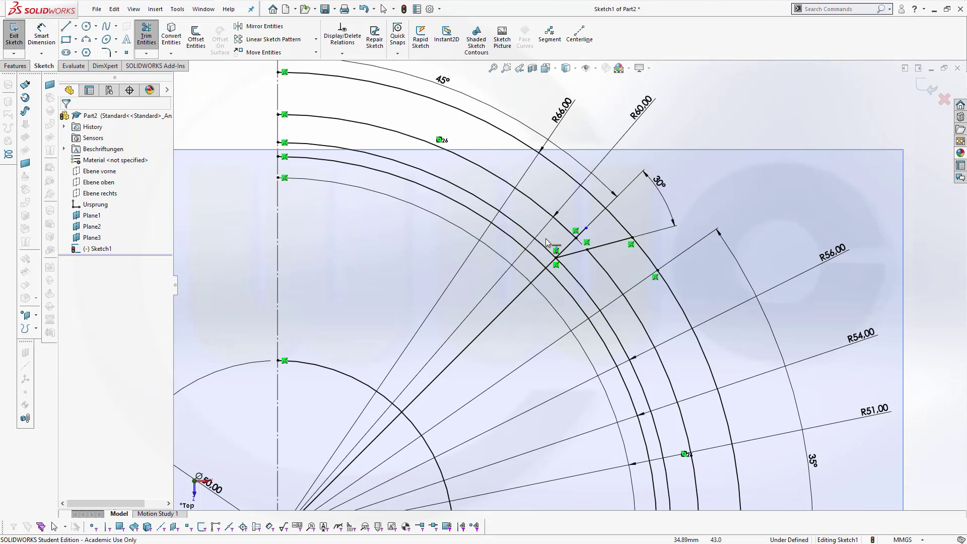
pyautogui.click(582, 235)
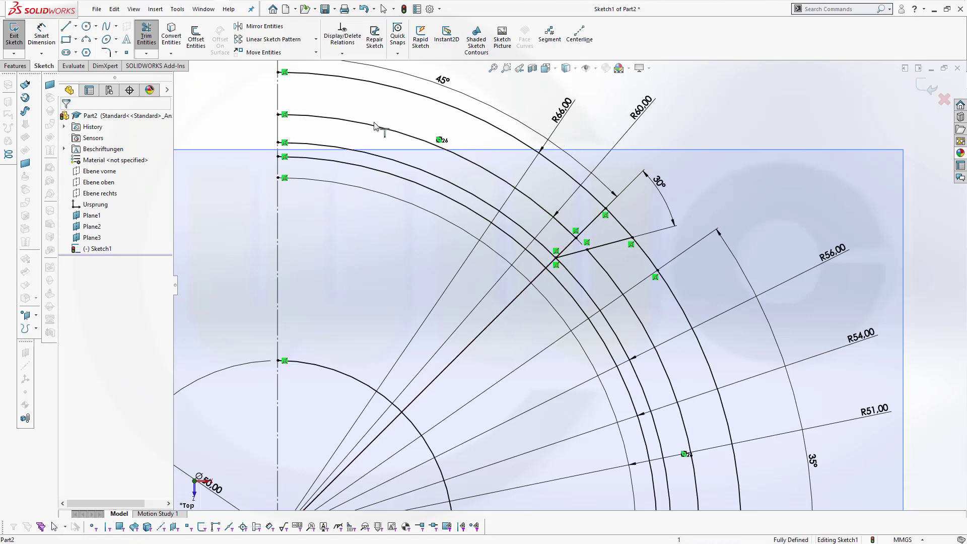
pyautogui.click(146, 35)
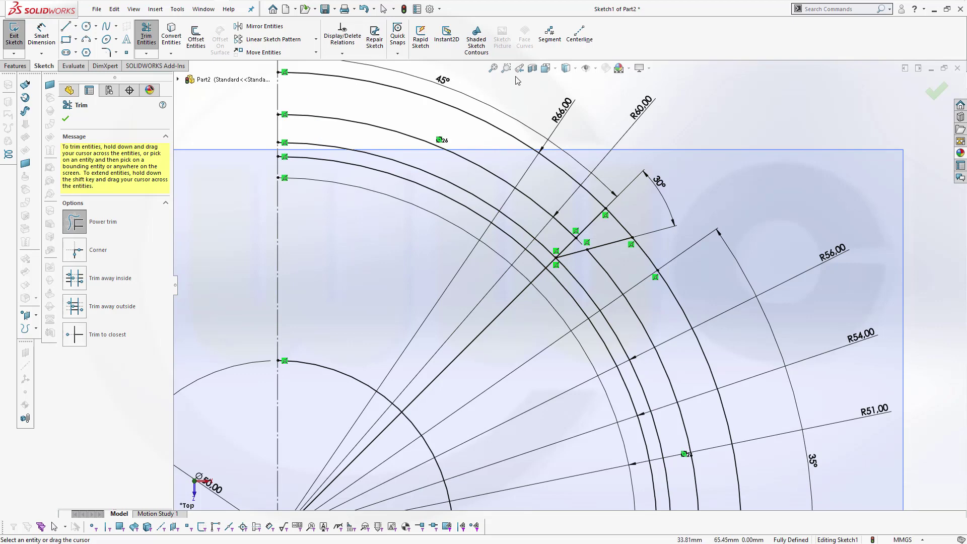
pyautogui.press('Escape')
pyautogui.scroll(3, 537, 292)
# Step: Zoom in and out around Sketch1 to inspect the radial lines and arcs
pyautogui.scroll(-2, 538, 289)
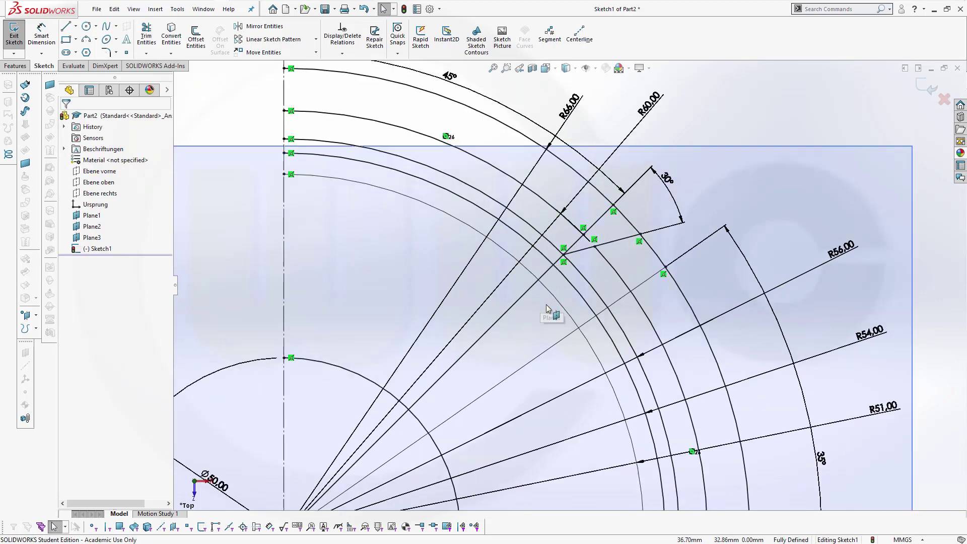
pyautogui.scroll(-2, 539, 285)
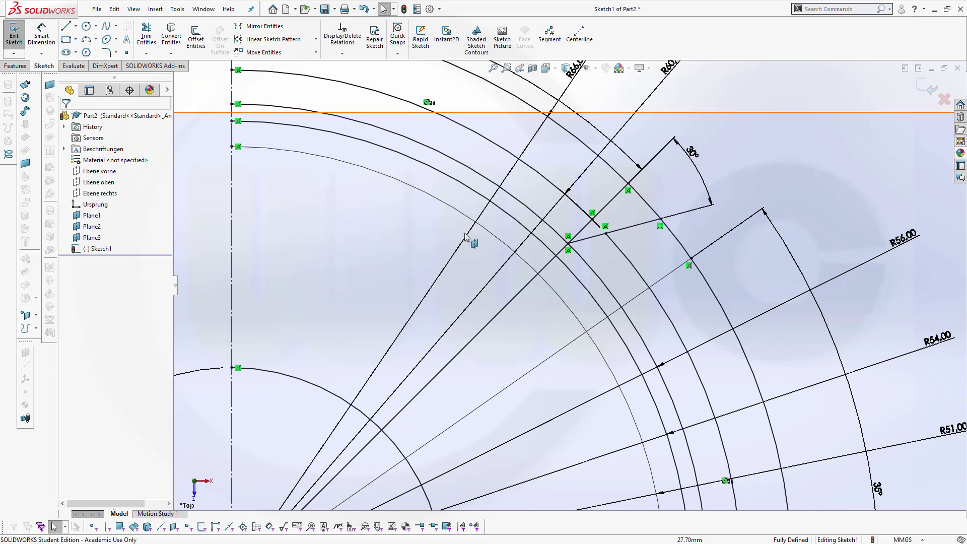
pyautogui.scroll(1, 458, 230)
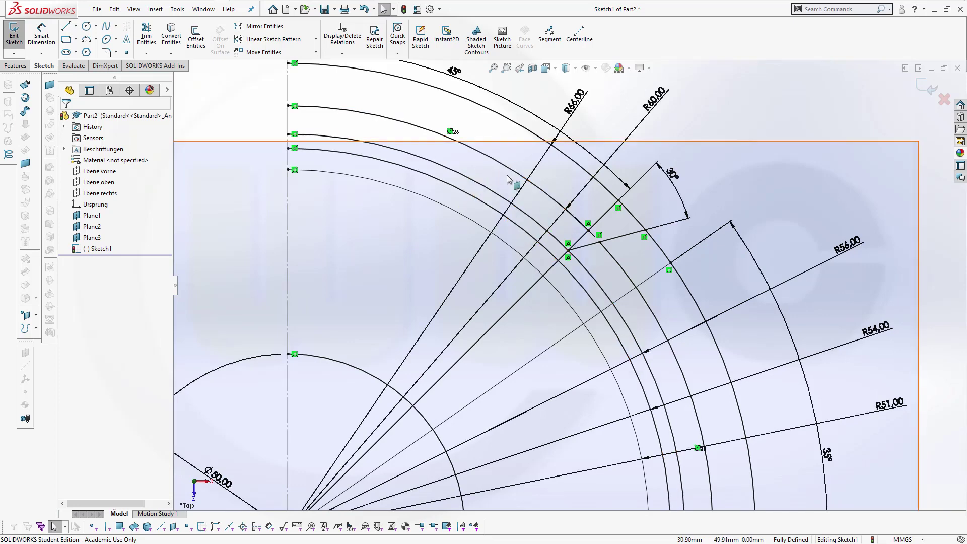
pyautogui.scroll(-1, 589, 317)
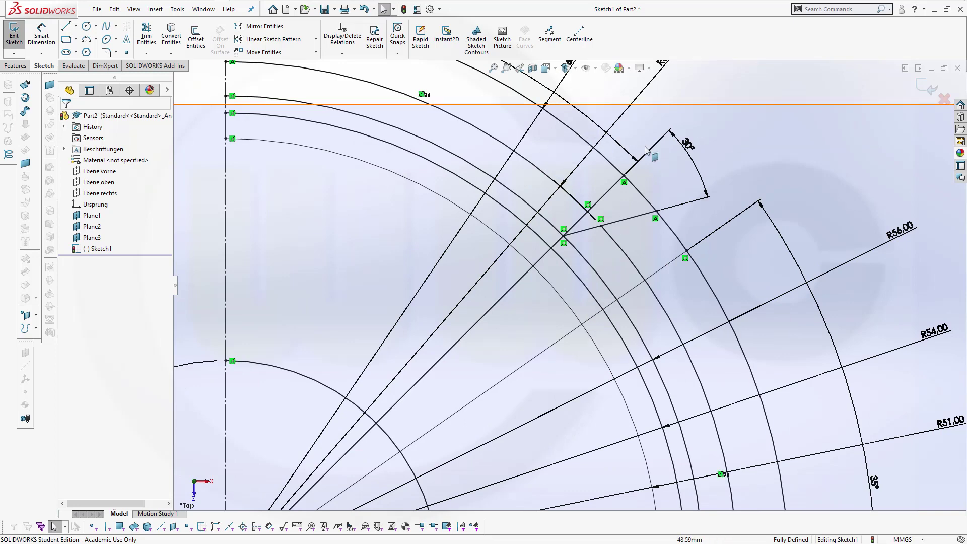
pyautogui.scroll(1, 670, 196)
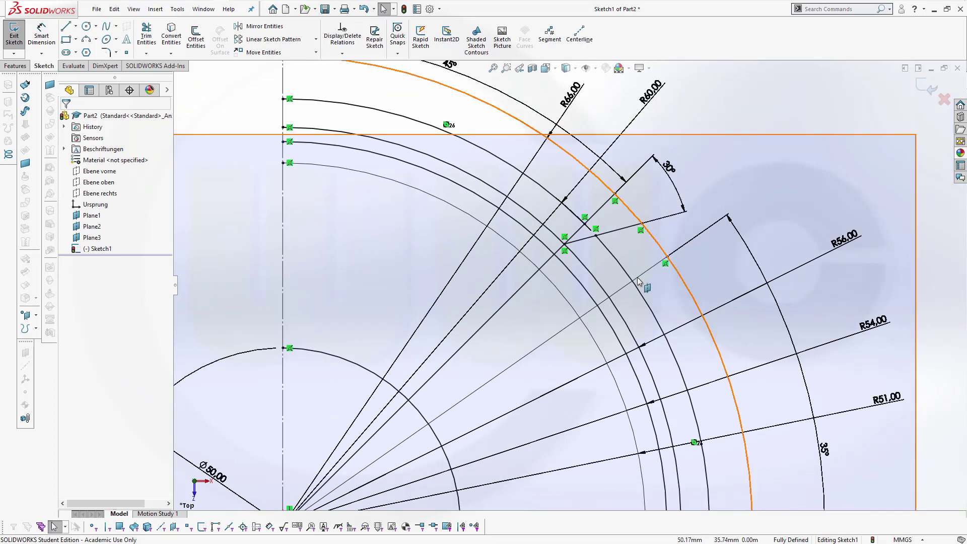
pyautogui.scroll(1, 642, 284)
pyautogui.scroll(1, 637, 317)
pyautogui.scroll(1, 633, 392)
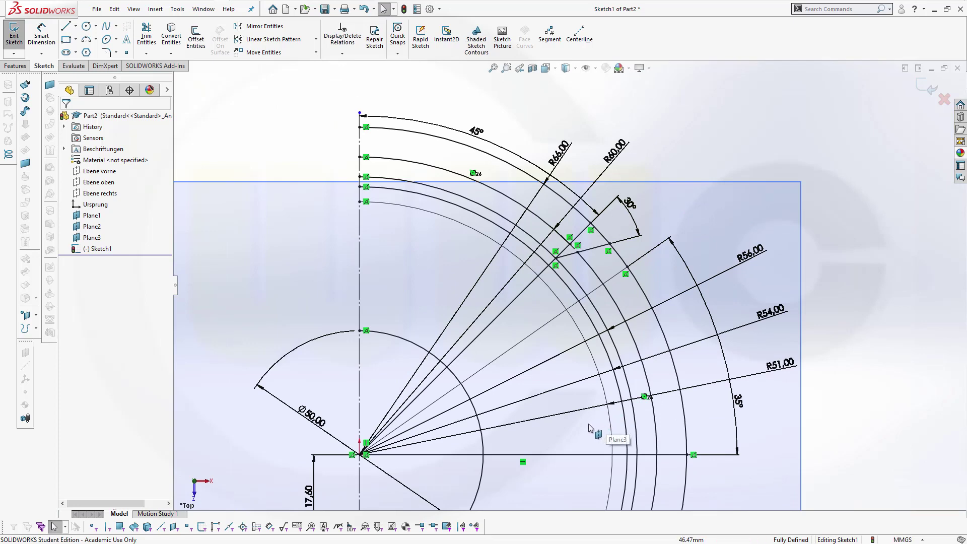
pyautogui.scroll(1, 580, 448)
pyautogui.scroll(-1, 601, 449)
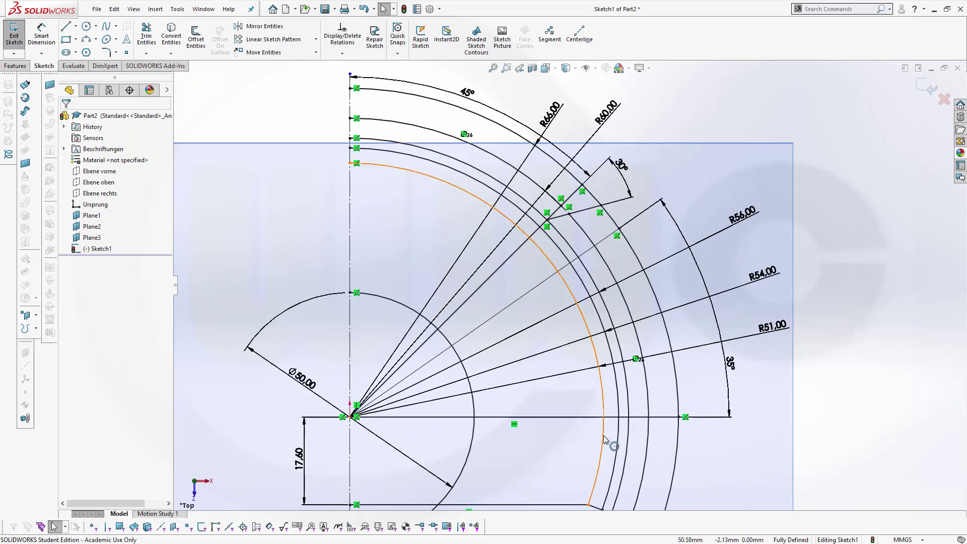
pyautogui.scroll(-1, 609, 450)
pyautogui.scroll(2, 635, 451)
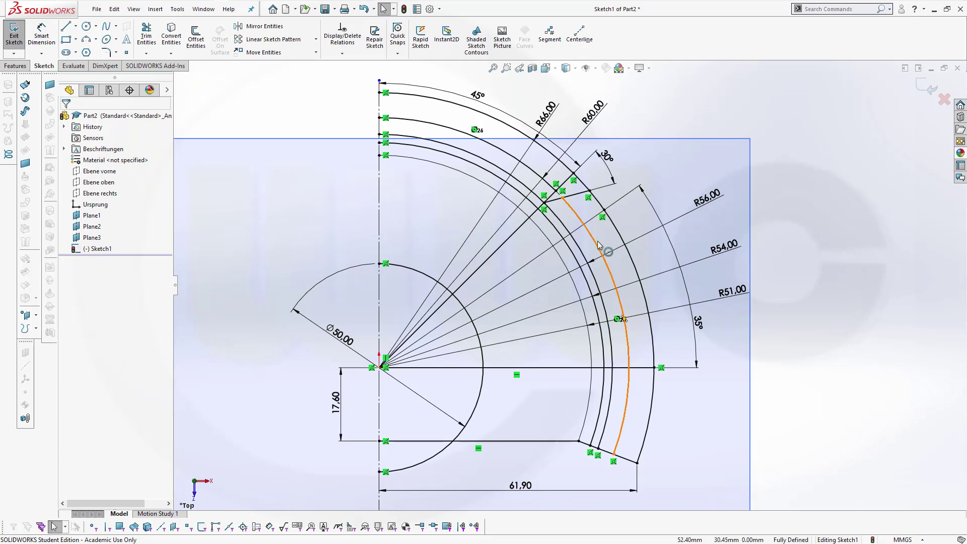
# Step: Inspect the 35° radial line's properties, then activate Trim Entities
pyautogui.click(568, 241)
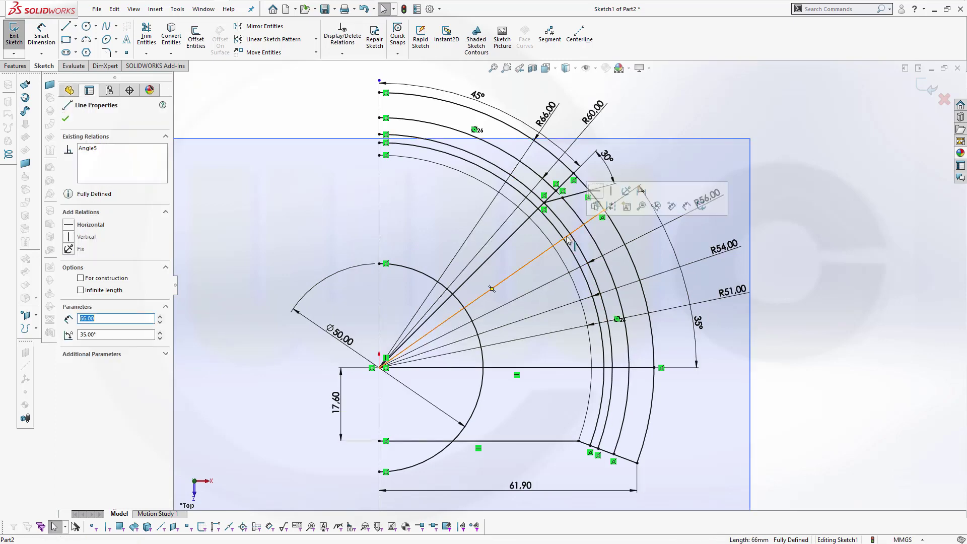
pyautogui.scroll(-3, 570, 243)
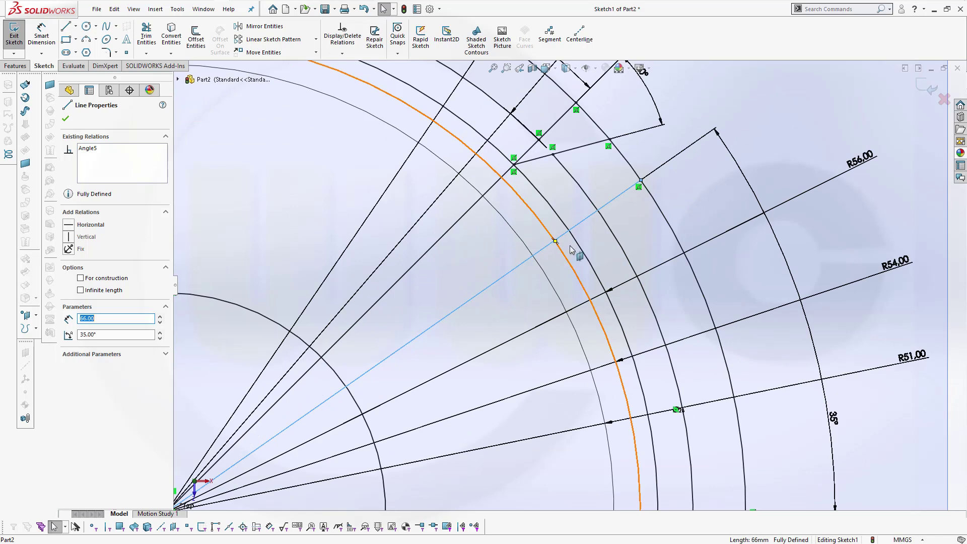
pyautogui.press('Escape')
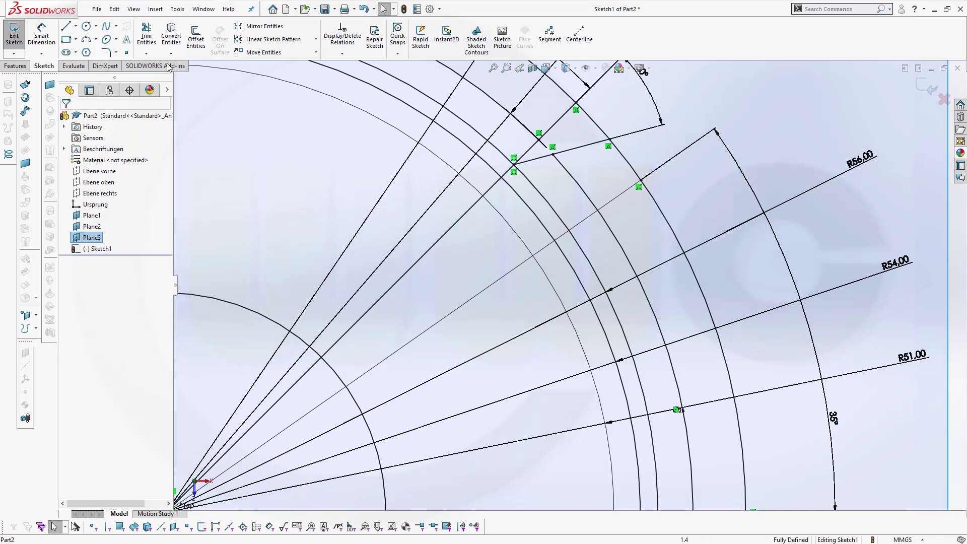
pyautogui.click(146, 36)
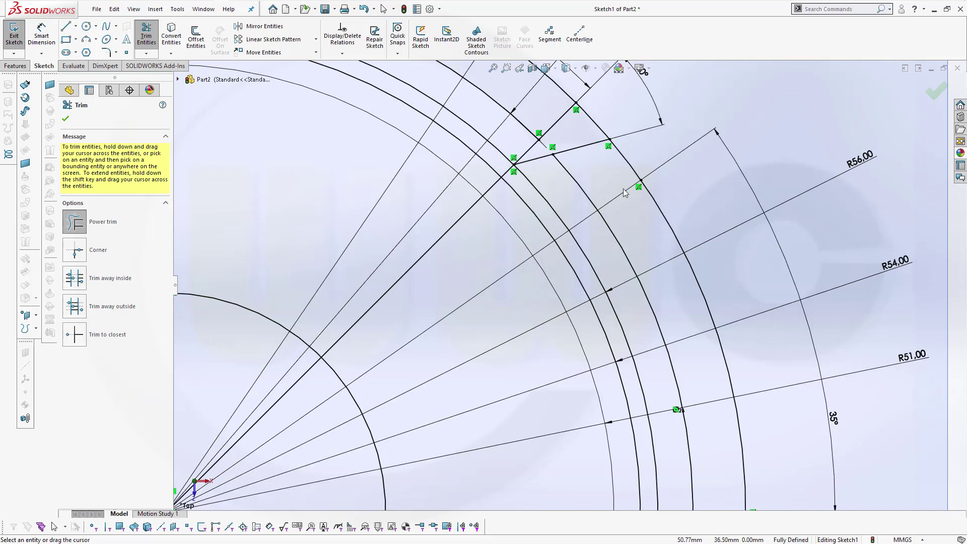
# Step: Trim the radial line piece between two arcs and the horizontal line near the arcs
pyautogui.press('Escape')
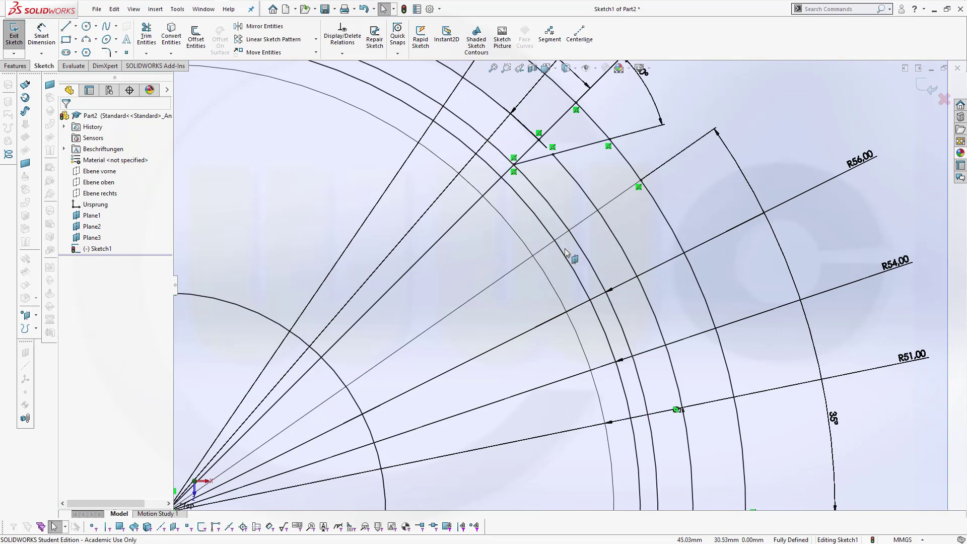
pyautogui.click(145, 36)
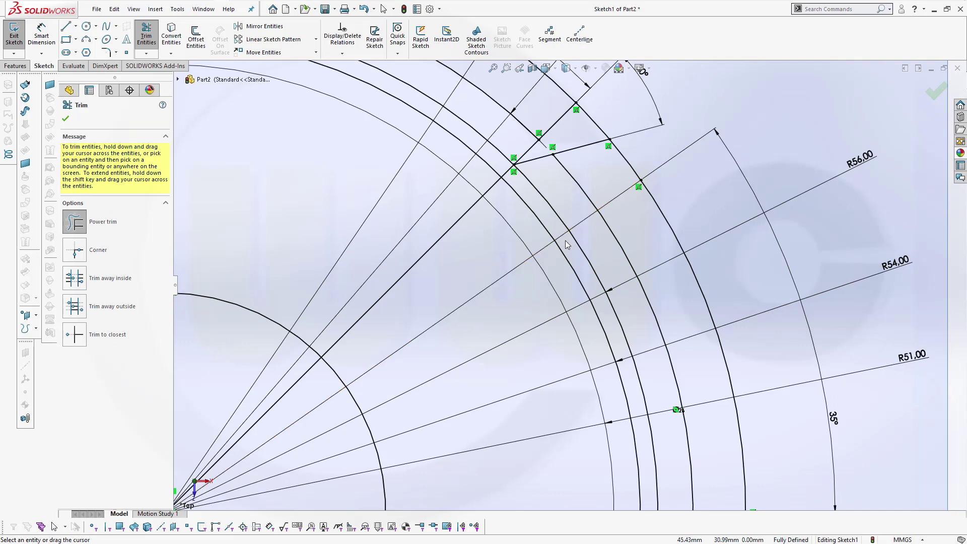
pyautogui.moveTo(565, 240); pyautogui.dragTo(553, 228)
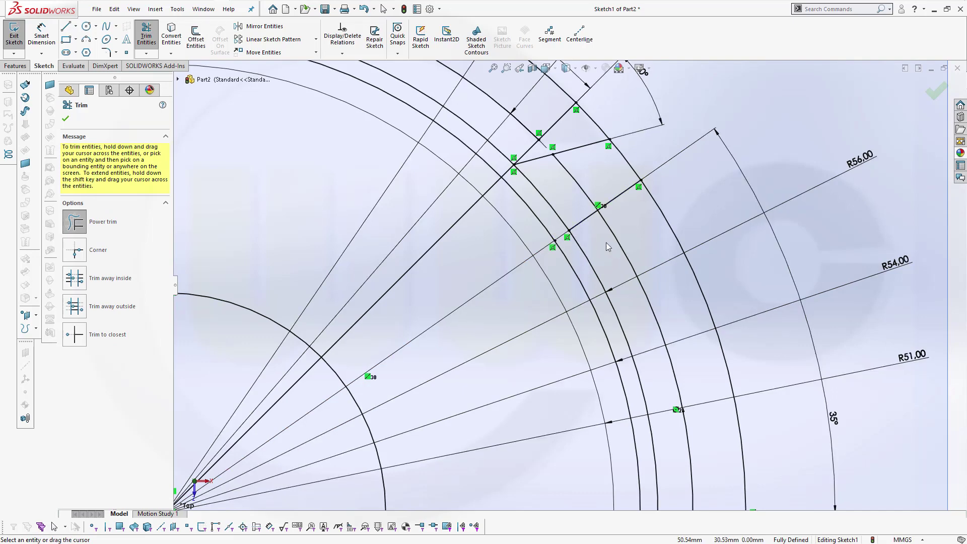
pyautogui.keyDown('ctrl'); pyautogui.moveTo(793, 458); pyautogui.dragTo(731, 323, button='middle'); pyautogui.keyUp('ctrl')
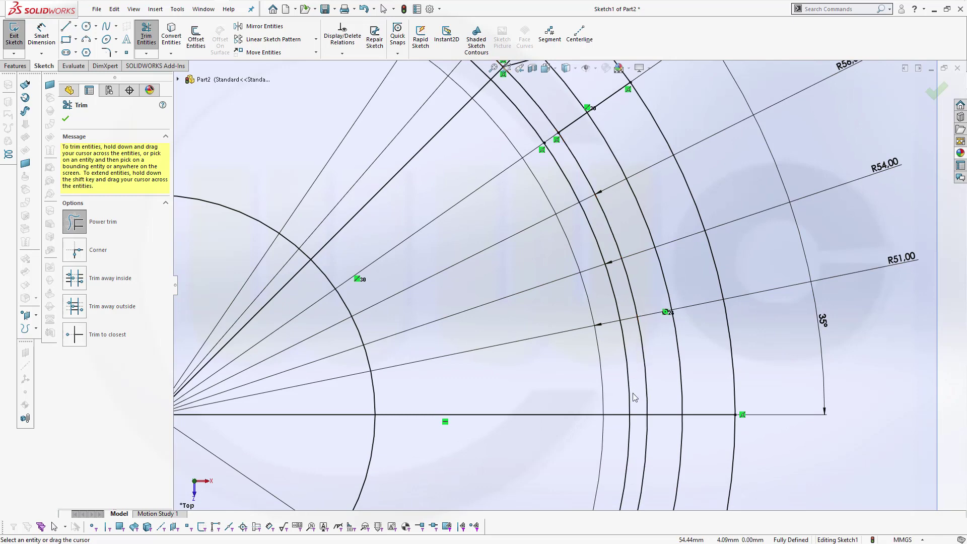
pyautogui.moveTo(636, 425); pyautogui.dragTo(710, 310)
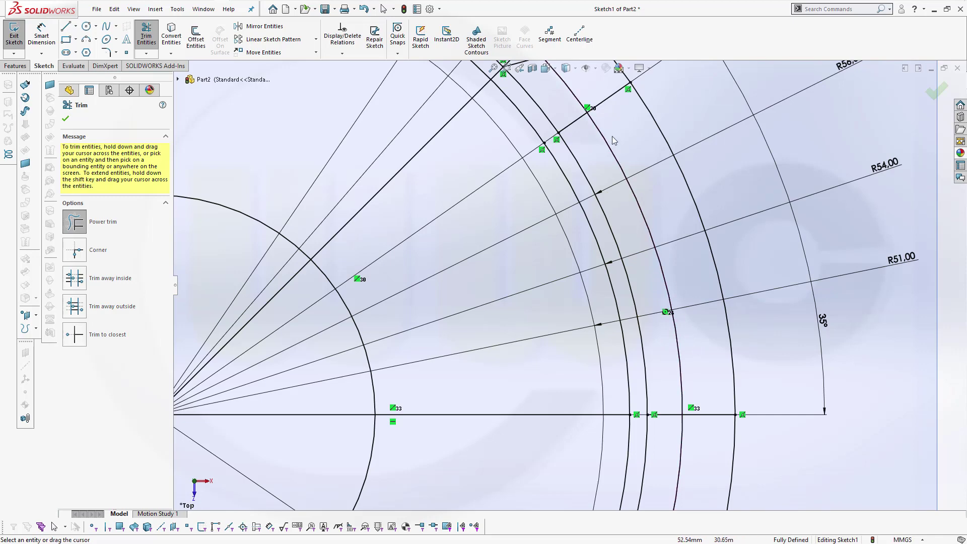
# Step: Trim away the short segment and the unwanted middle arc pieces between the rings
pyautogui.scroll(1, 610, 131)
pyautogui.scroll(1, 617, 149)
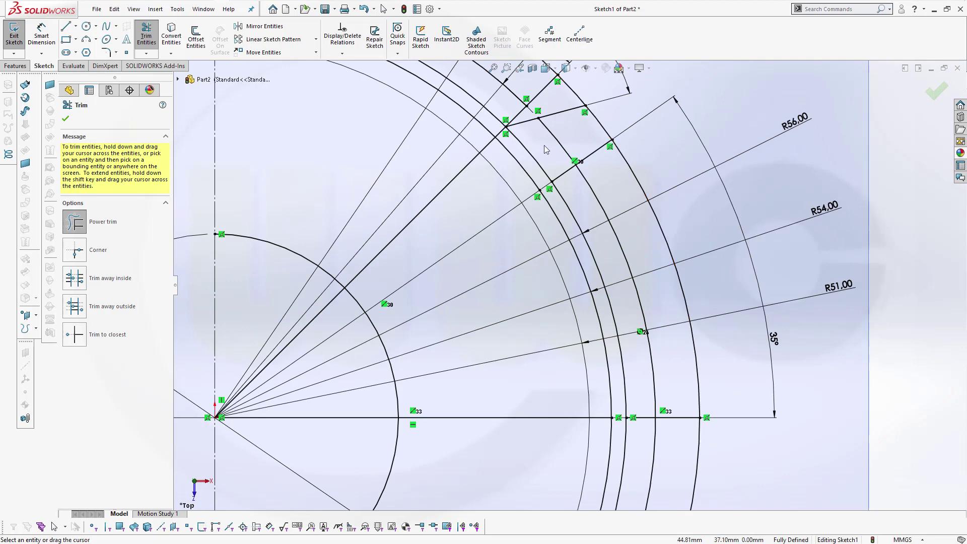
pyautogui.moveTo(545, 150); pyautogui.dragTo(579, 144)
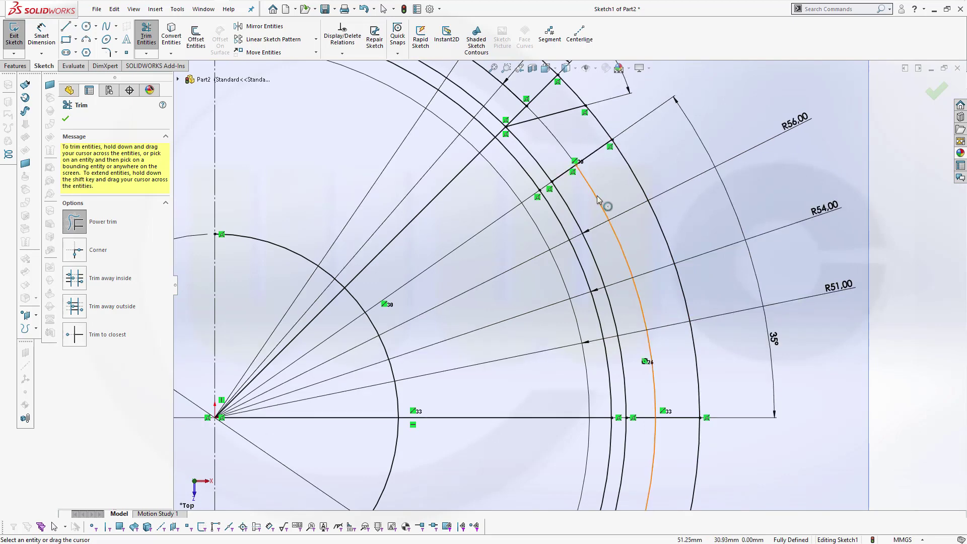
pyautogui.moveTo(527, 163); pyautogui.dragTo(608, 301)
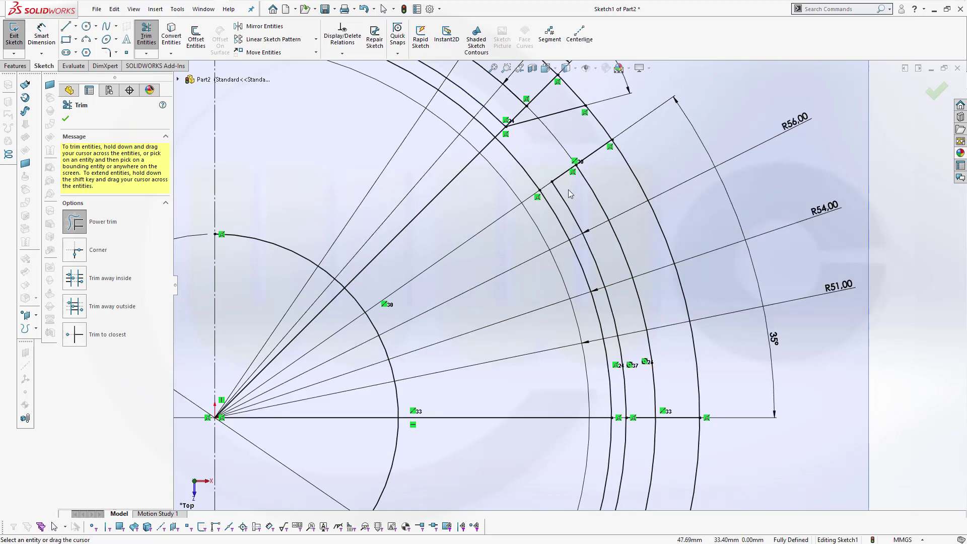
pyautogui.scroll(1, 608, 302)
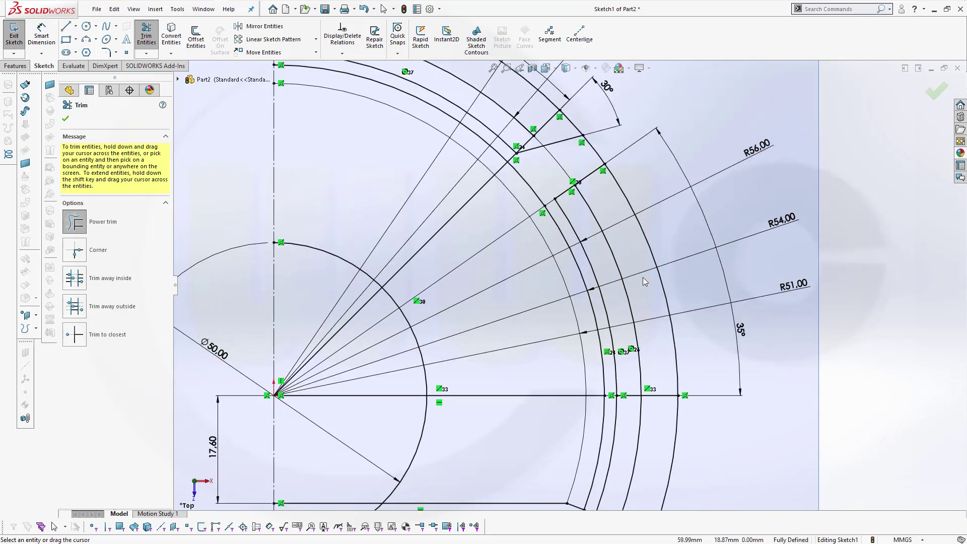
pyautogui.press('Escape')
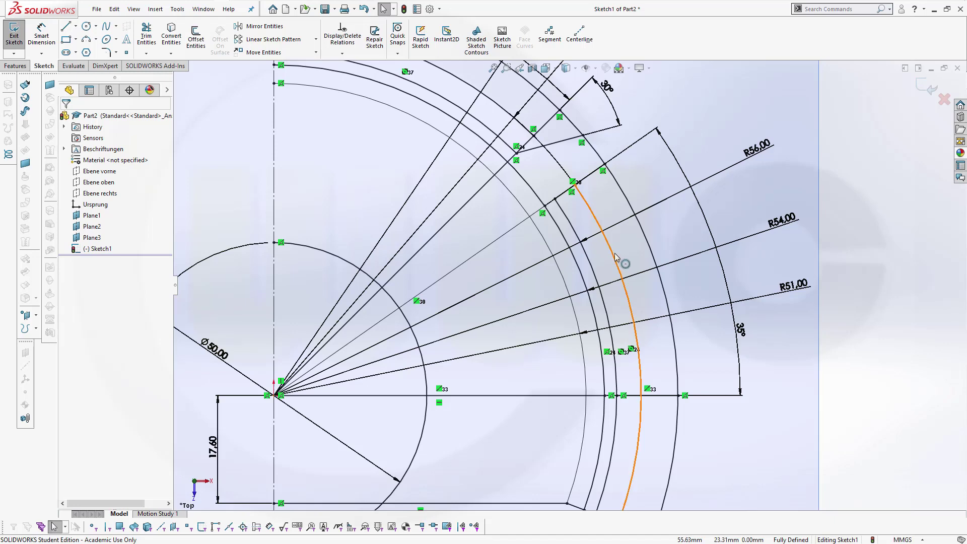
# Step: Convert the R60 arc to construction geometry and exit Sketch1
pyautogui.click(615, 257)
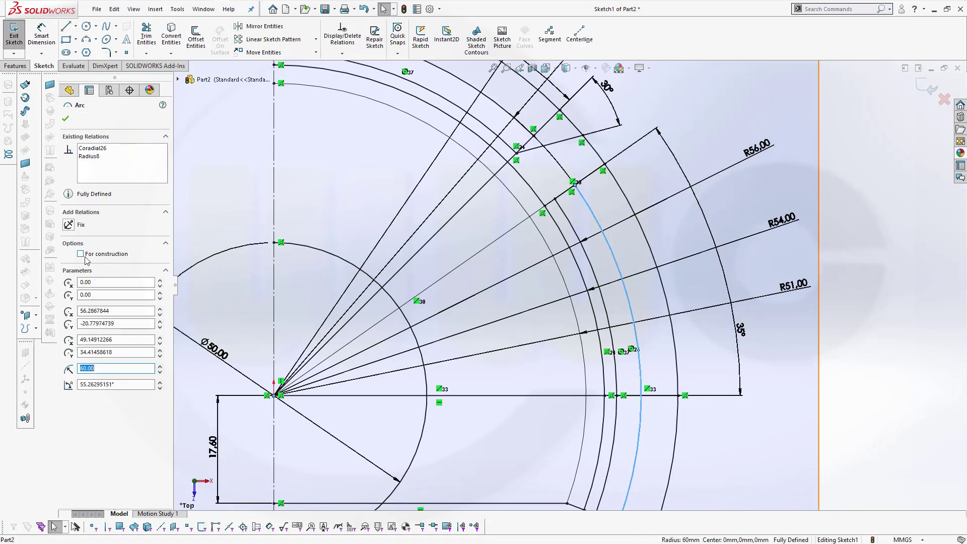
pyautogui.click(81, 254)
pyautogui.press('Escape')
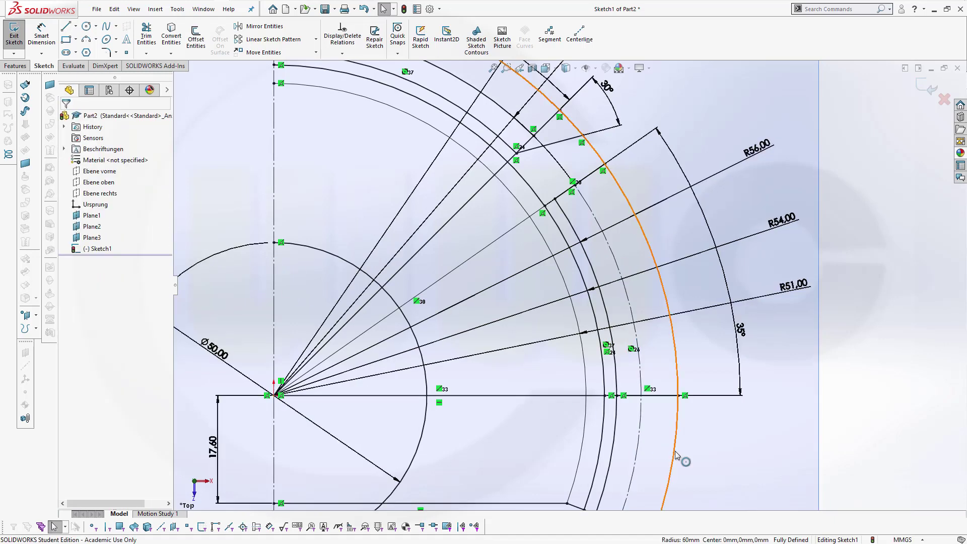
pyautogui.scroll(-2, 679, 450)
pyautogui.scroll(3, 679, 449)
pyautogui.scroll(1, 630, 453)
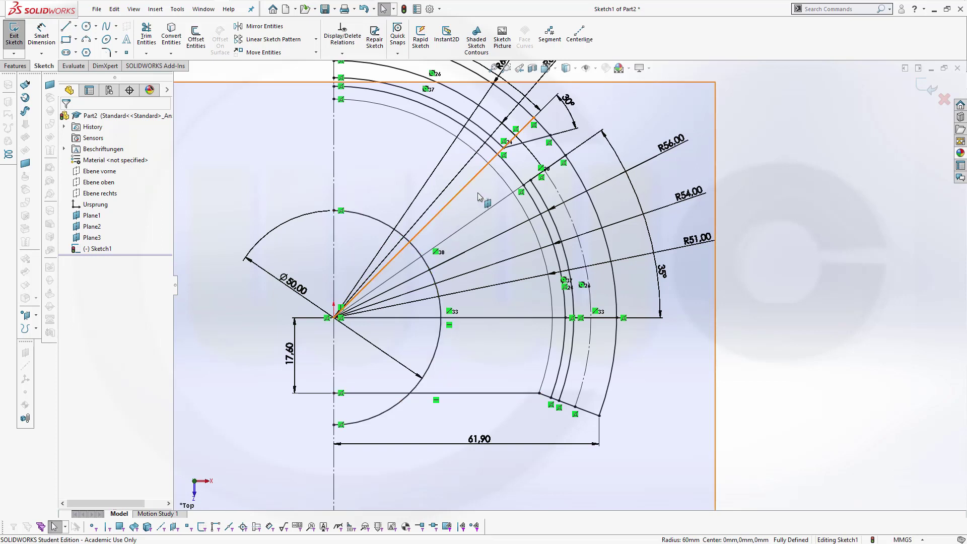
pyautogui.click(930, 93)
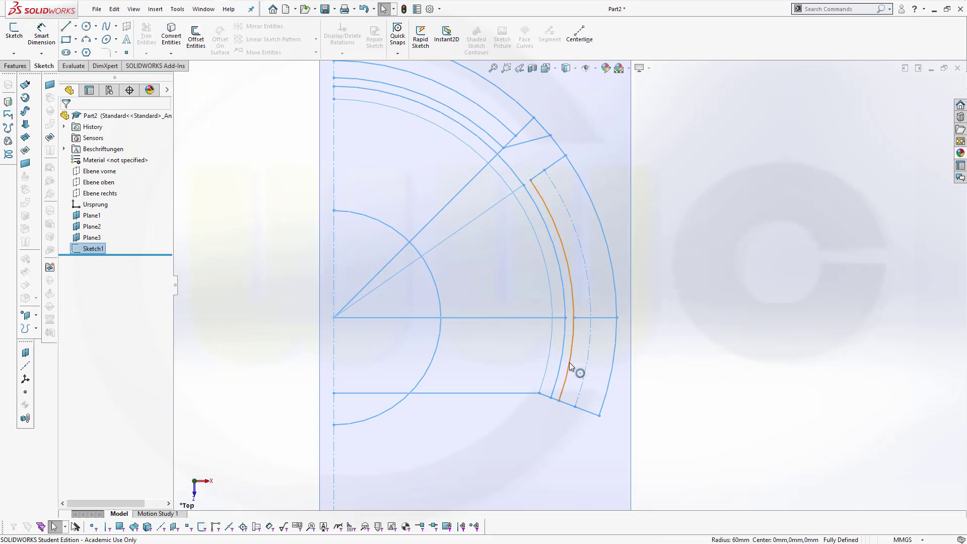
# Step: Reopen Sketch1 and trim away the leftover arc segment inside the slot
pyautogui.click(80, 250)
pyautogui.click(87, 220)
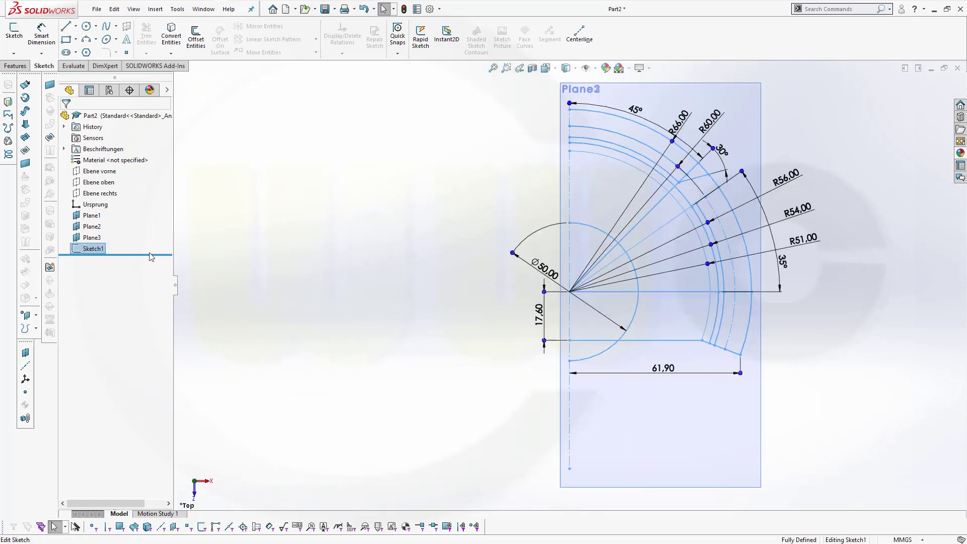
pyautogui.scroll(-2, 788, 368)
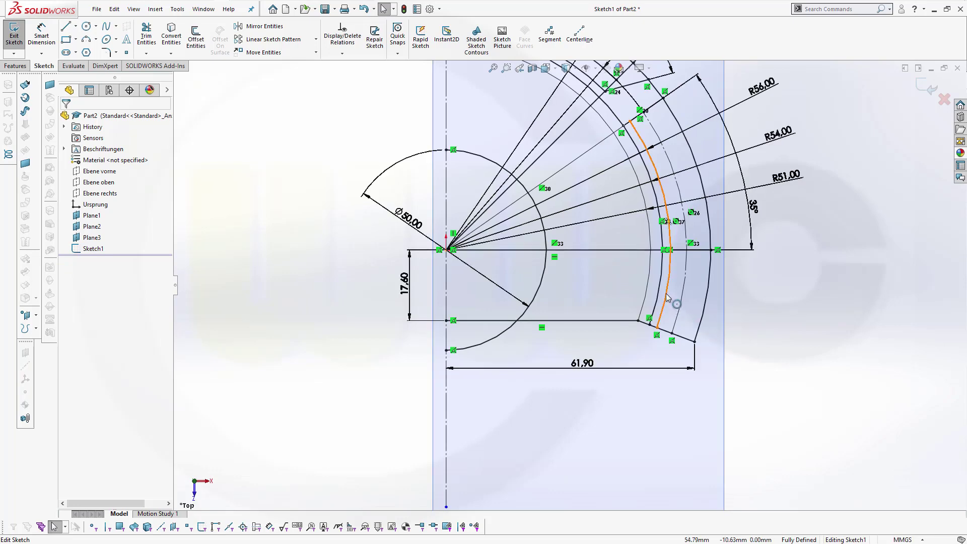
pyautogui.click(146, 35)
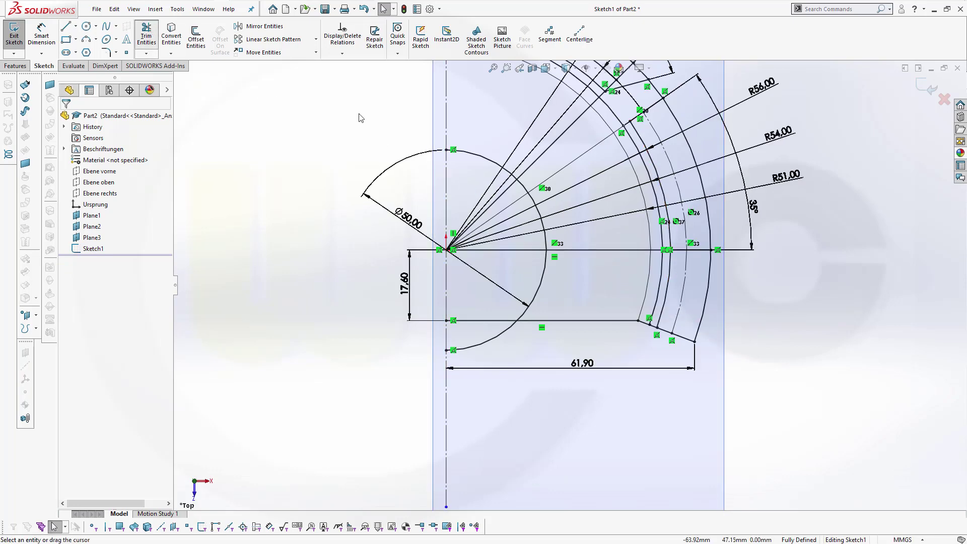
pyautogui.click(673, 293)
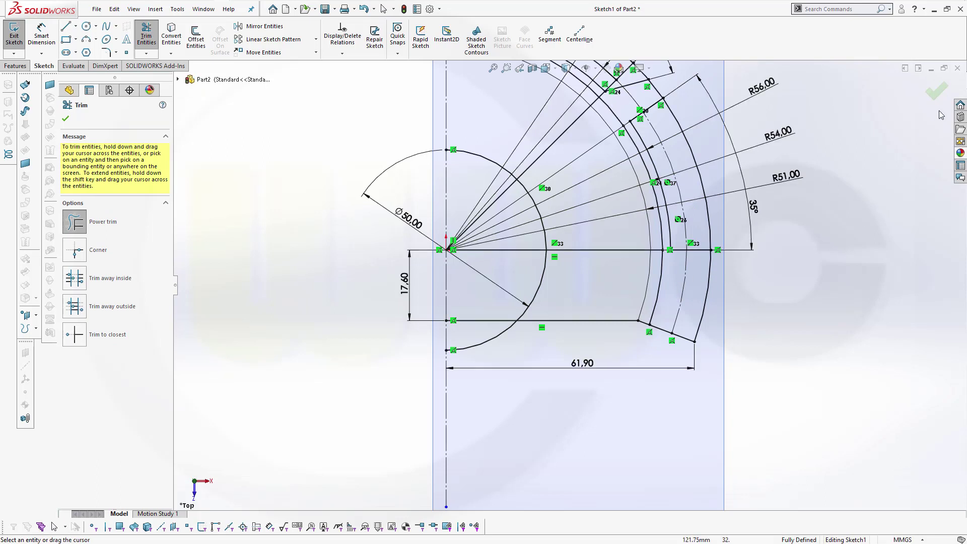
pyautogui.click(935, 91)
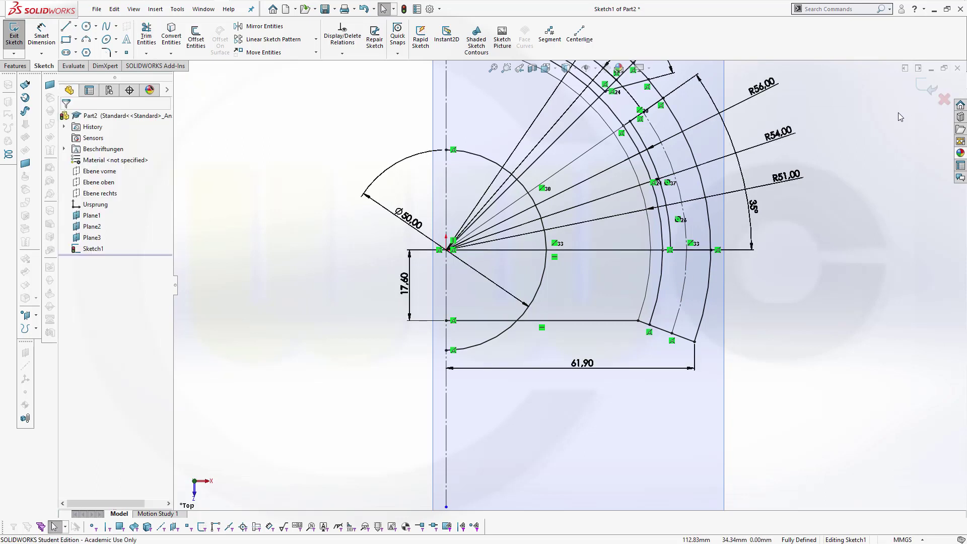
# Step: Exit Sketch1, tilt the view, and select Sketch1 in the tree to show its dimensions
pyautogui.click(929, 89)
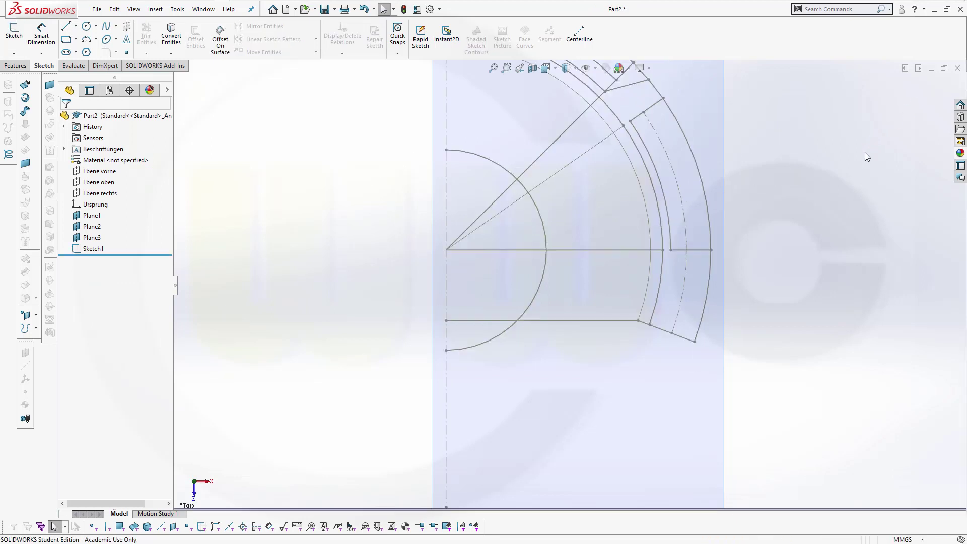
pyautogui.moveTo(786, 201)
pyautogui.mouseDown(button='middle')
pyautogui.moveTo(778, 181)
pyautogui.moveTo(684, 182)
pyautogui.moveTo(591, 160)
pyautogui.moveTo(592, 138)
pyautogui.moveTo(575, 133)
pyautogui.moveTo(578, 109)
pyautogui.mouseUp(button='middle')
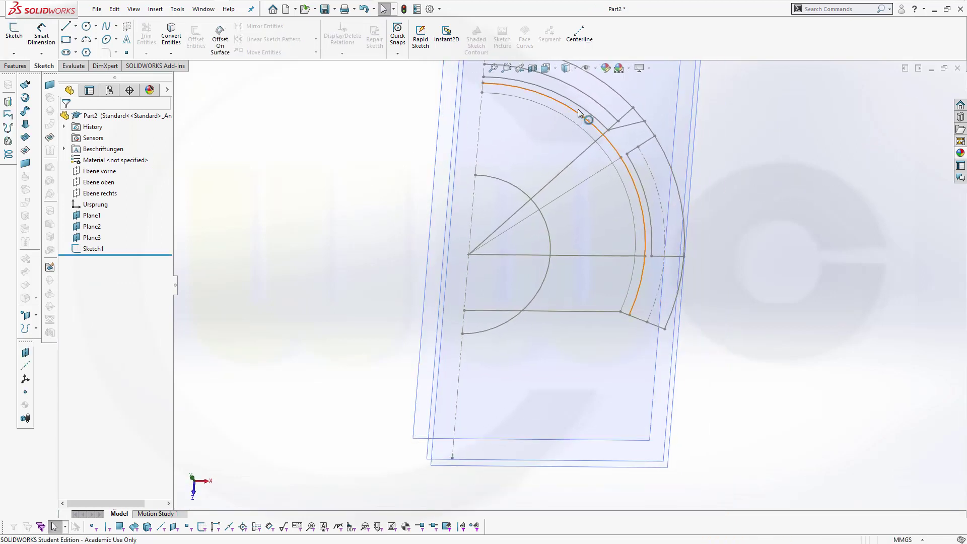
pyautogui.scroll(-2, 585, 99)
pyautogui.scroll(-2, 606, 131)
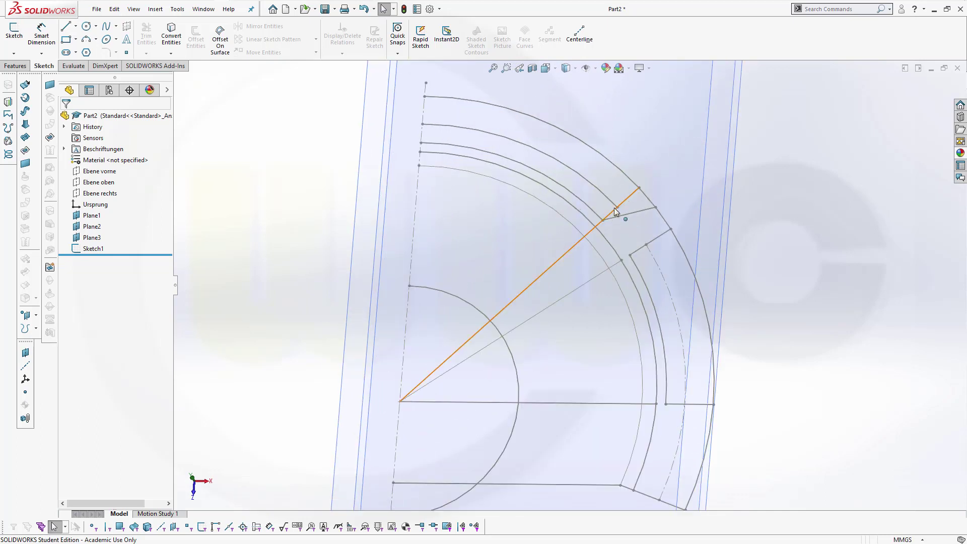
pyautogui.click(84, 250)
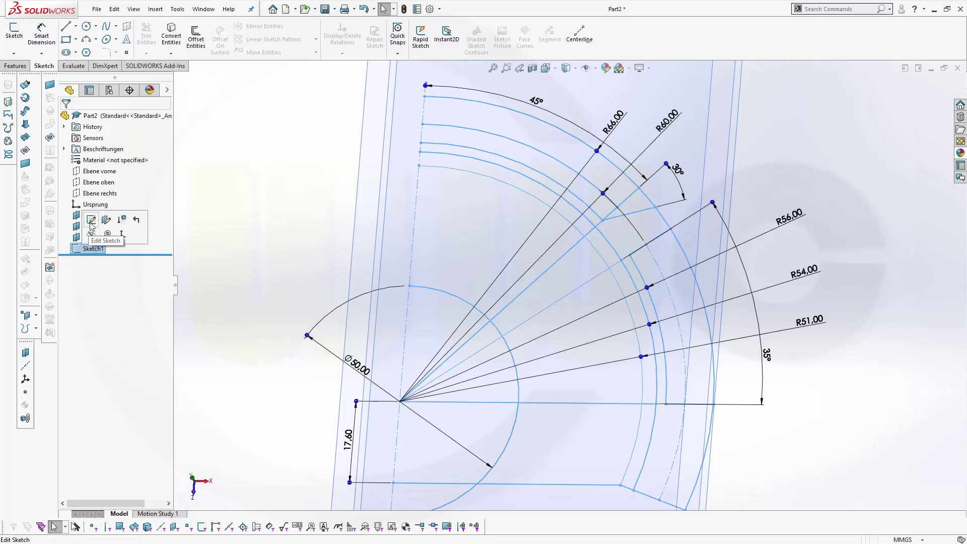
# Step: Reopen Sketch1 and power-trim the short diagonal segment past the arc
pyautogui.click(90, 220)
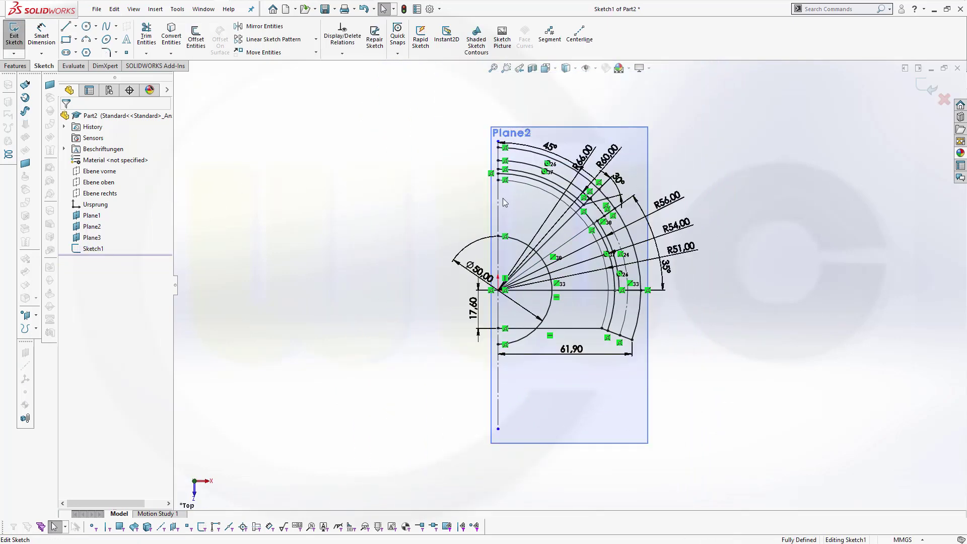
pyautogui.scroll(-2, 518, 221)
pyautogui.scroll(-2, 530, 231)
pyautogui.scroll(-3, 532, 252)
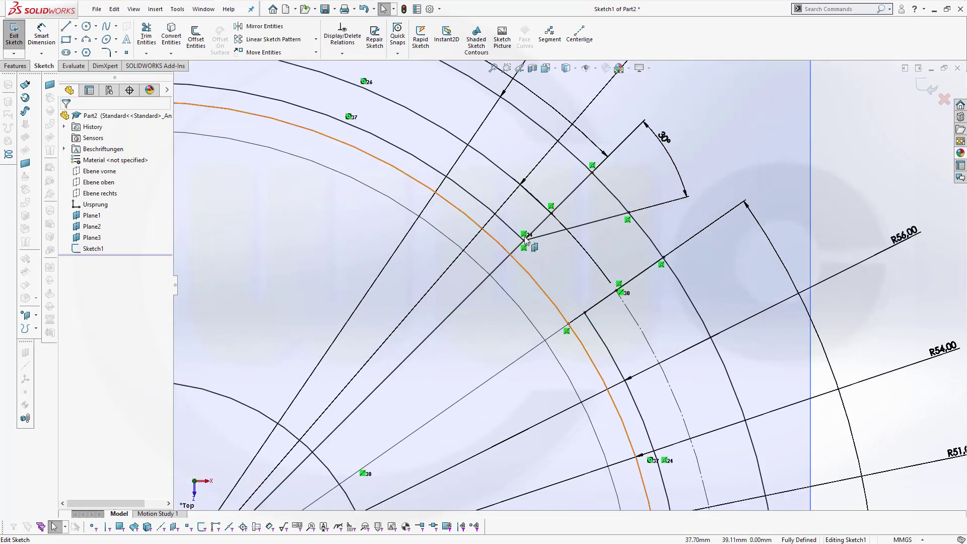
pyautogui.click(524, 241)
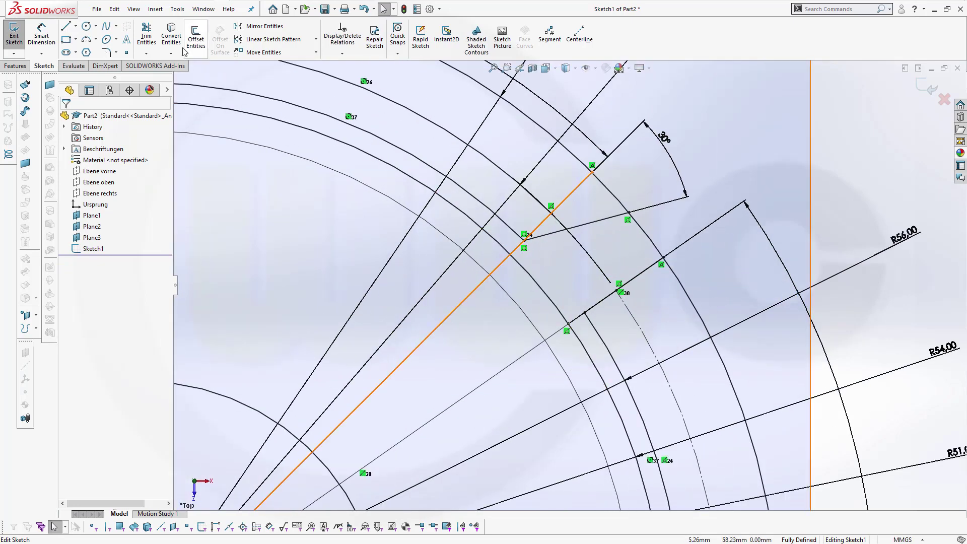
pyautogui.click(146, 35)
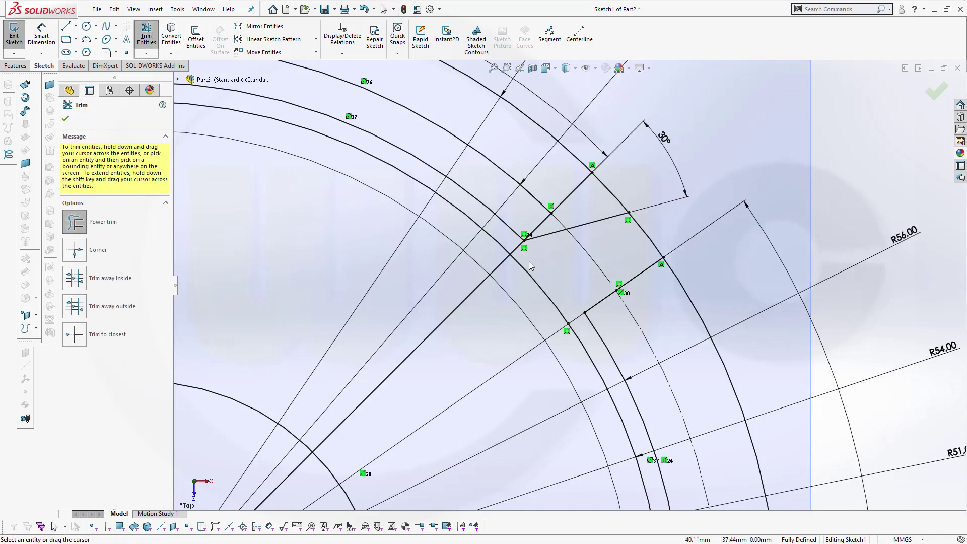
pyautogui.moveTo(529, 261); pyautogui.dragTo(543, 261)
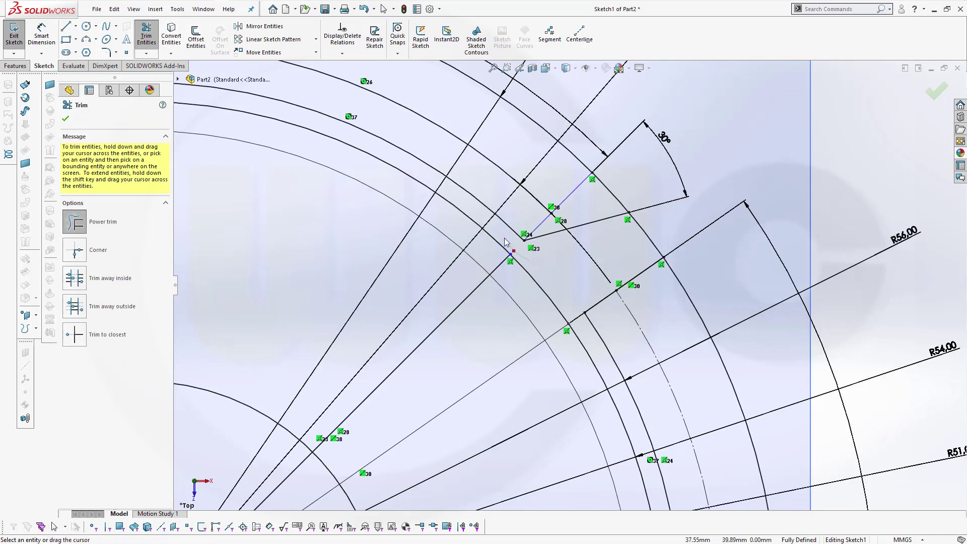
pyautogui.press('Escape')
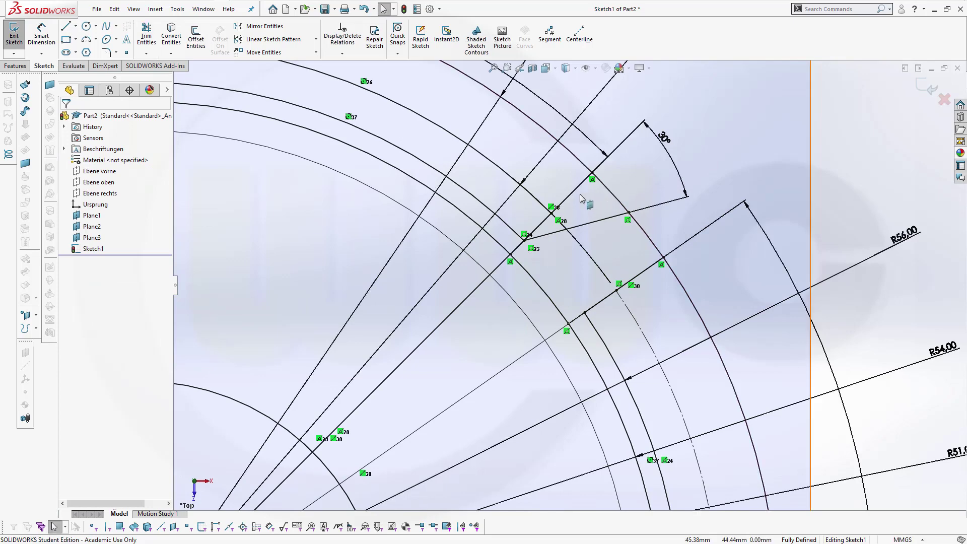
# Step: Check the diagonal line's length and angle, then deselect it and close the sketch
pyautogui.click(570, 196)
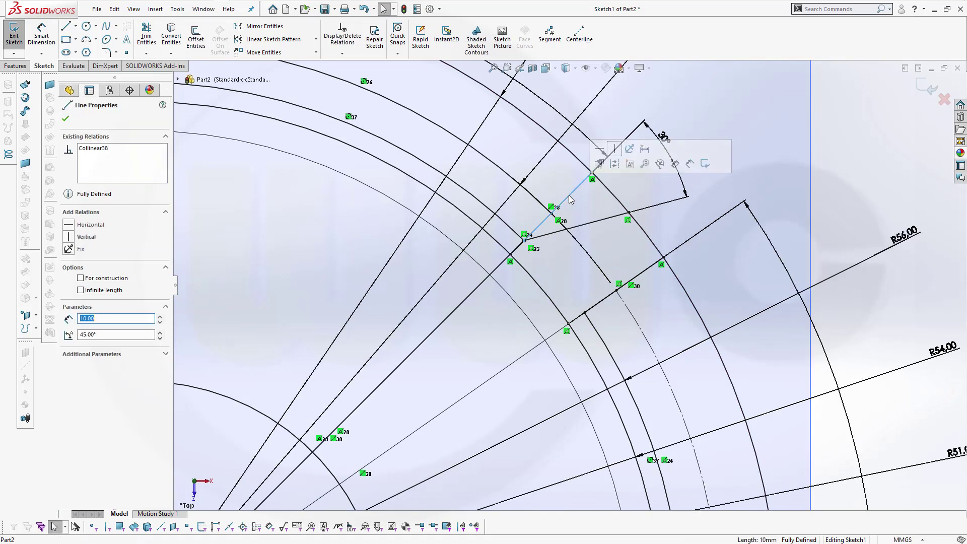
pyautogui.press('Escape')
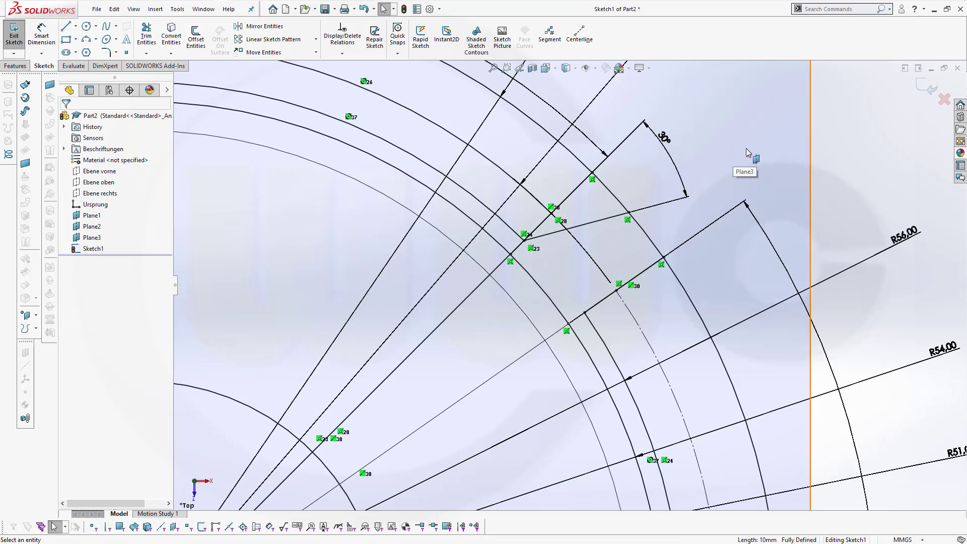
pyautogui.click(573, 198)
pyautogui.press('Escape')
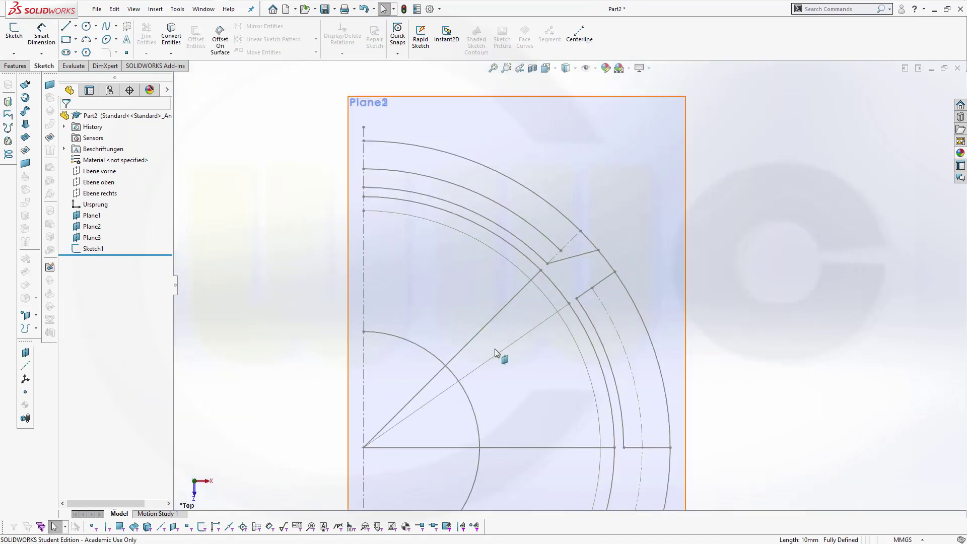
# Step: Orbit to see the planes edge-on and start Sketch2 on Ebene rechts
pyautogui.moveTo(503, 347)
pyautogui.mouseDown(button='middle')
pyautogui.moveTo(511, 321)
pyautogui.moveTo(490, 341)
pyautogui.mouseUp(button='middle')
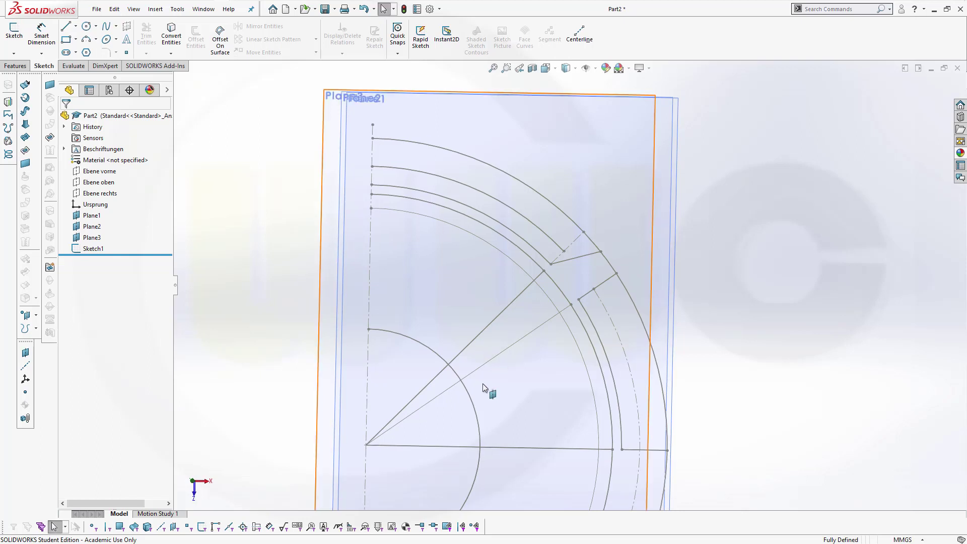
pyautogui.scroll(5, 494, 362)
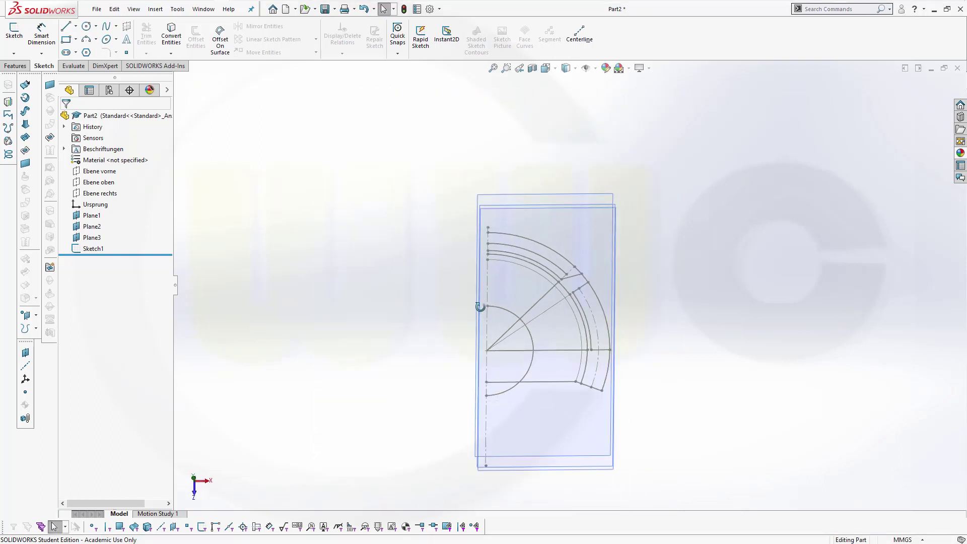
pyautogui.moveTo(501, 350)
pyautogui.mouseDown(button='middle')
pyautogui.moveTo(411, 222)
pyautogui.moveTo(343, 287)
pyautogui.moveTo(386, 304)
pyautogui.moveTo(374, 309)
pyautogui.mouseUp(button='middle')
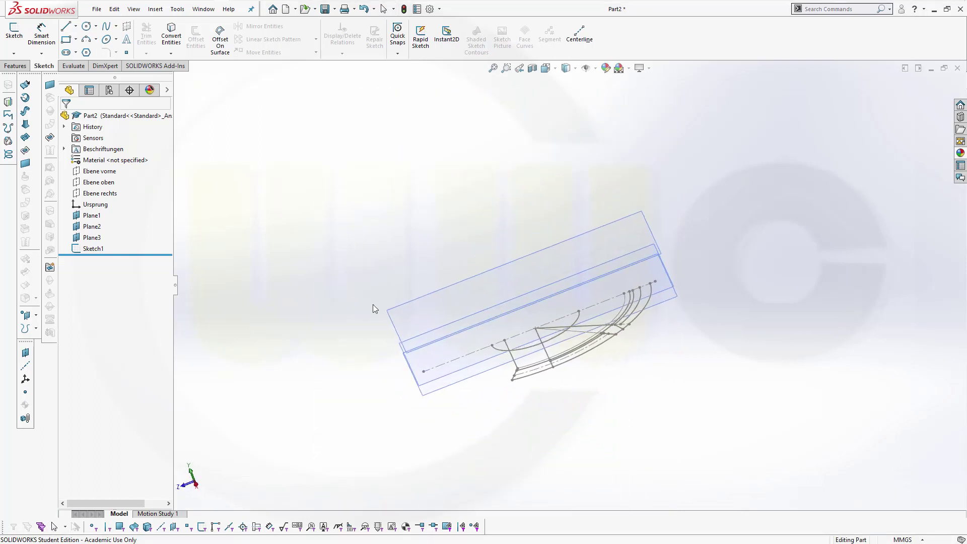
pyautogui.click(109, 194)
pyautogui.moveTo(190, 216)
pyautogui.mouseDown(button='middle')
pyautogui.moveTo(332, 252)
pyautogui.moveTo(312, 201)
pyautogui.moveTo(281, 194)
pyautogui.mouseUp(button='middle')
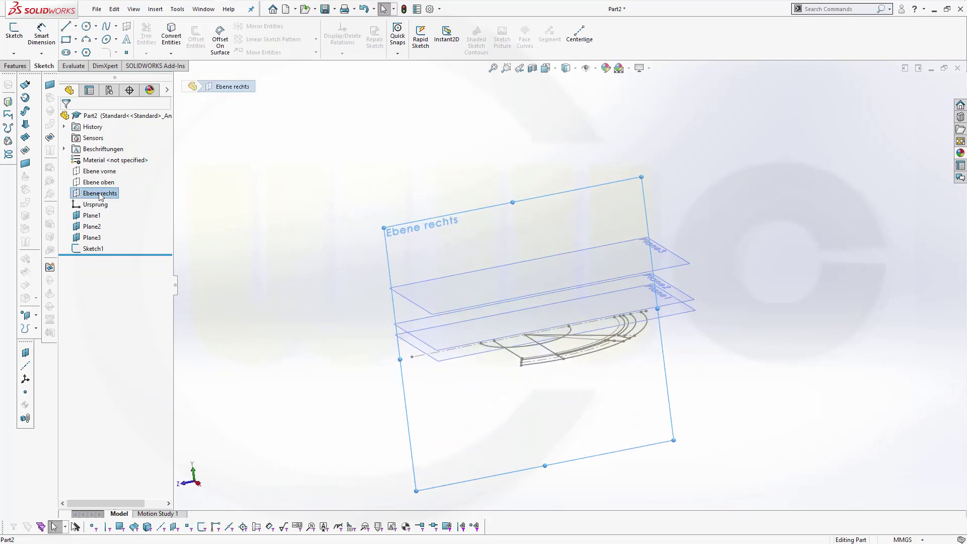
pyautogui.click(101, 190)
pyautogui.click(106, 176)
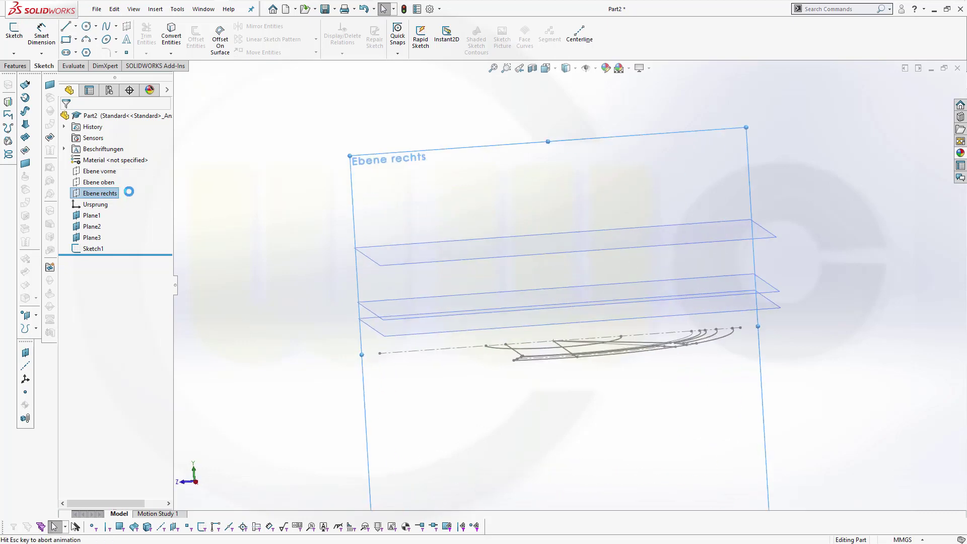
# Step: Draw a slanted line and a horizontal line stretched across the sketch width
pyautogui.click(65, 26)
pyautogui.click(261, 242)
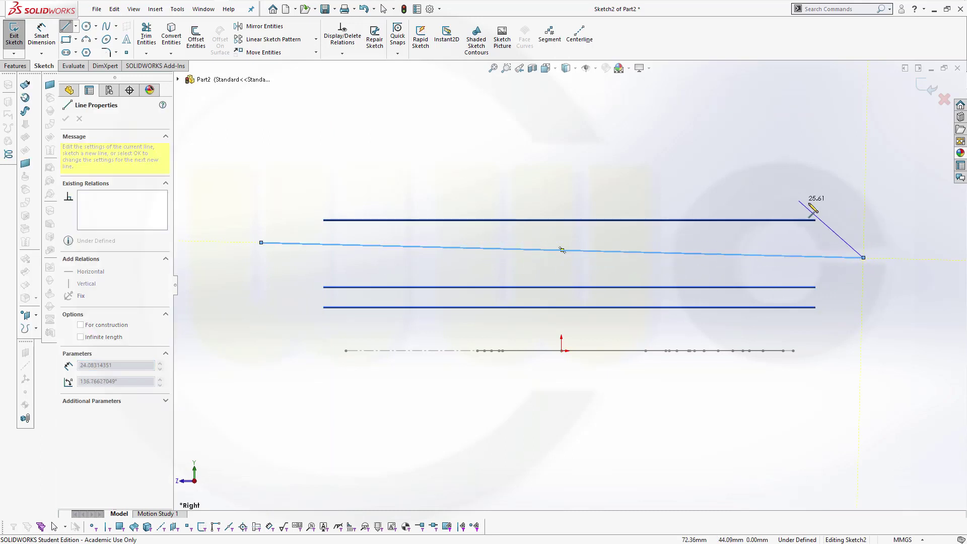
pyautogui.press('Escape')
pyautogui.click(66, 26)
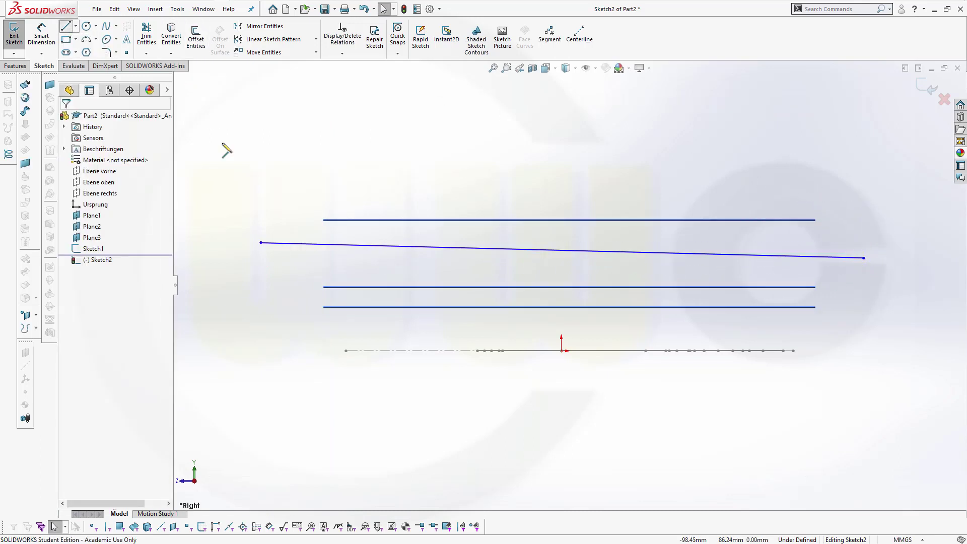
pyautogui.click(256, 273)
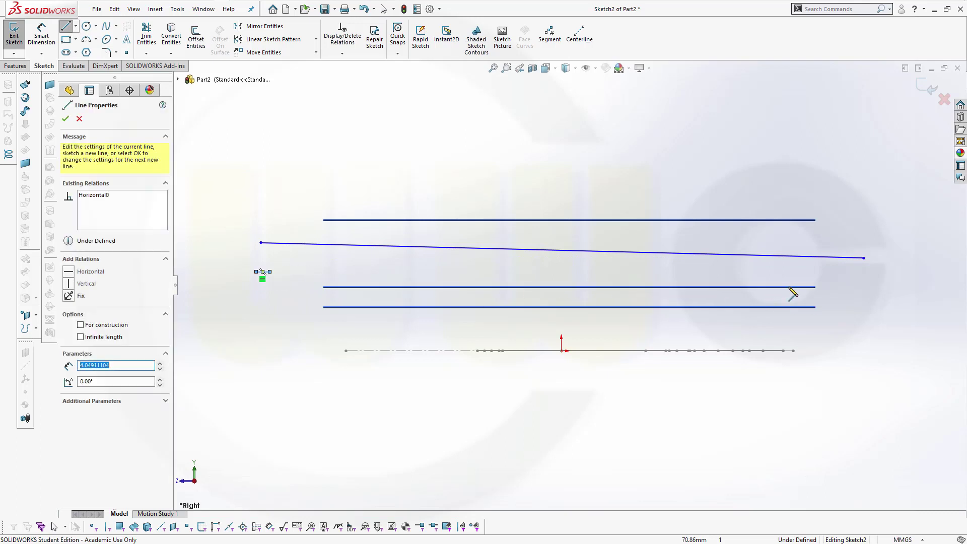
pyautogui.click(270, 272)
pyautogui.press('Escape')
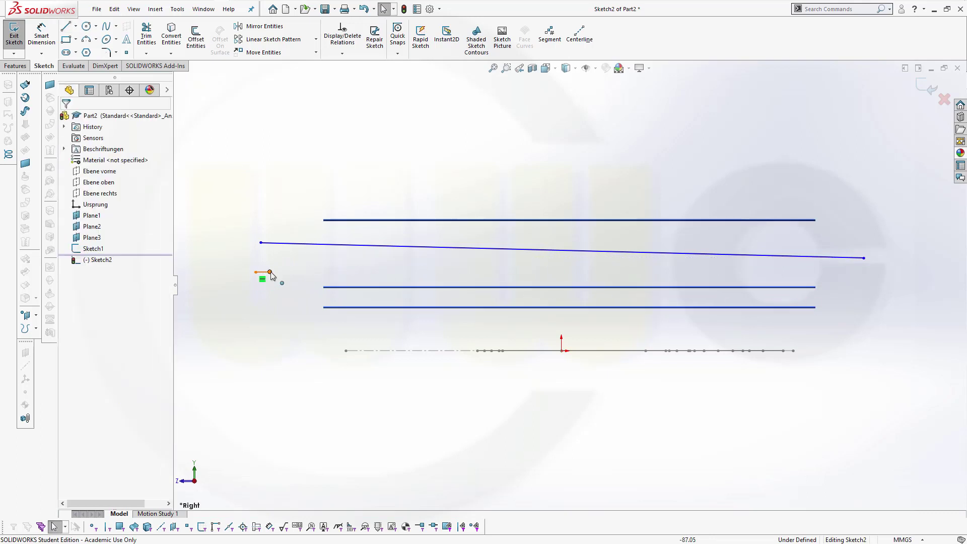
pyautogui.moveTo(270, 272)
pyautogui.mouseDown()
pyautogui.moveTo(712, 296)
pyautogui.moveTo(855, 281)
pyautogui.mouseUp()
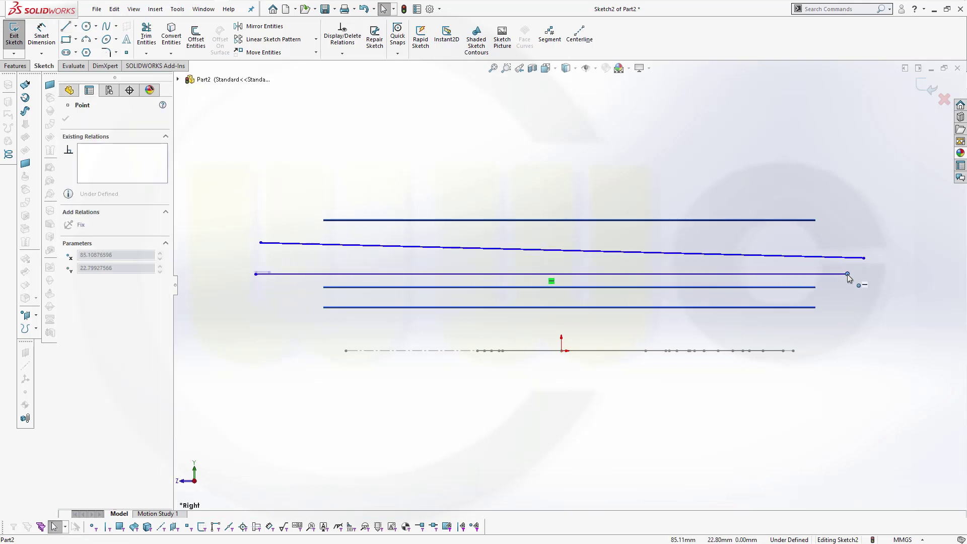
pyautogui.click(572, 171)
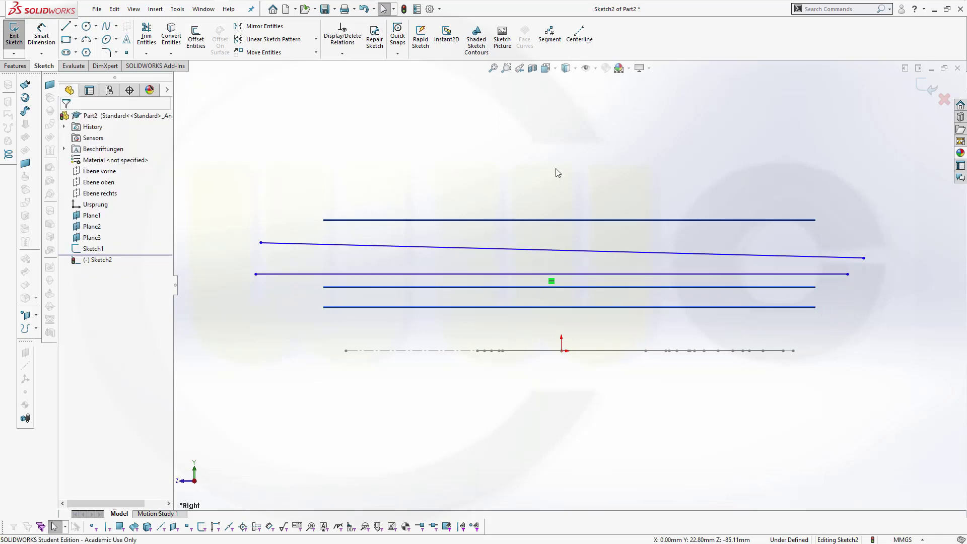
# Step: Make the horizontal line collinear with Plane1 and the slanted line collinear with Plane2
pyautogui.click(452, 281)
pyautogui.keyDown('ctrl'); pyautogui.click(439, 307); pyautogui.keyUp('ctrl')
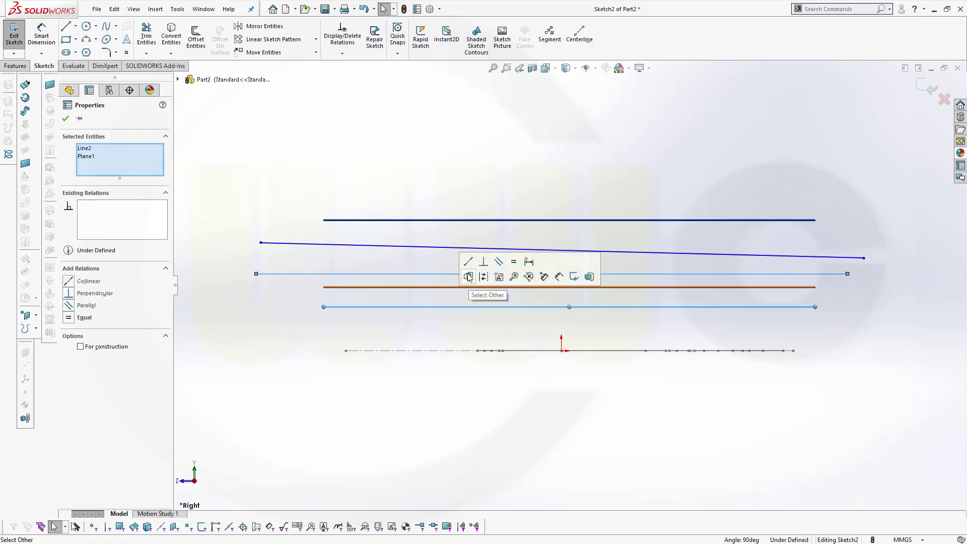
pyautogui.click(469, 262)
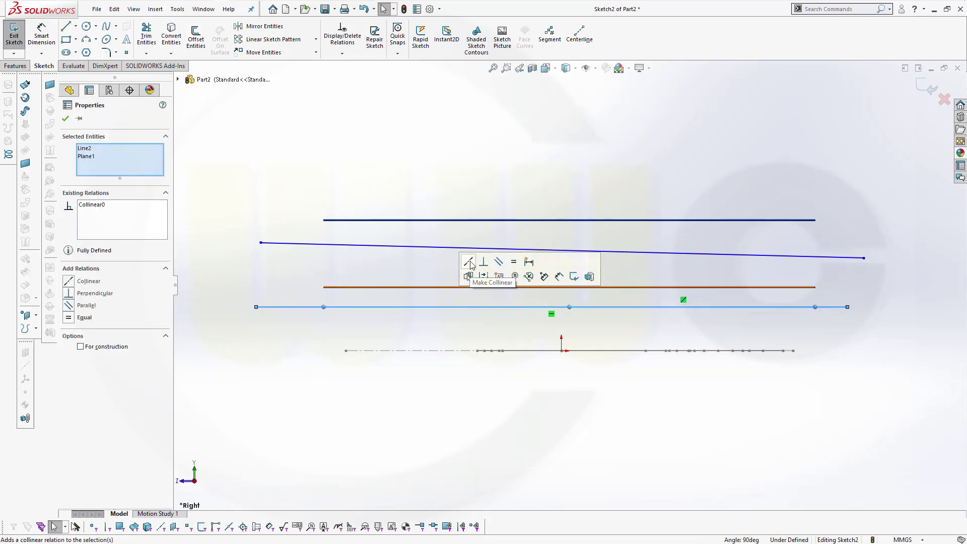
pyautogui.click(393, 261)
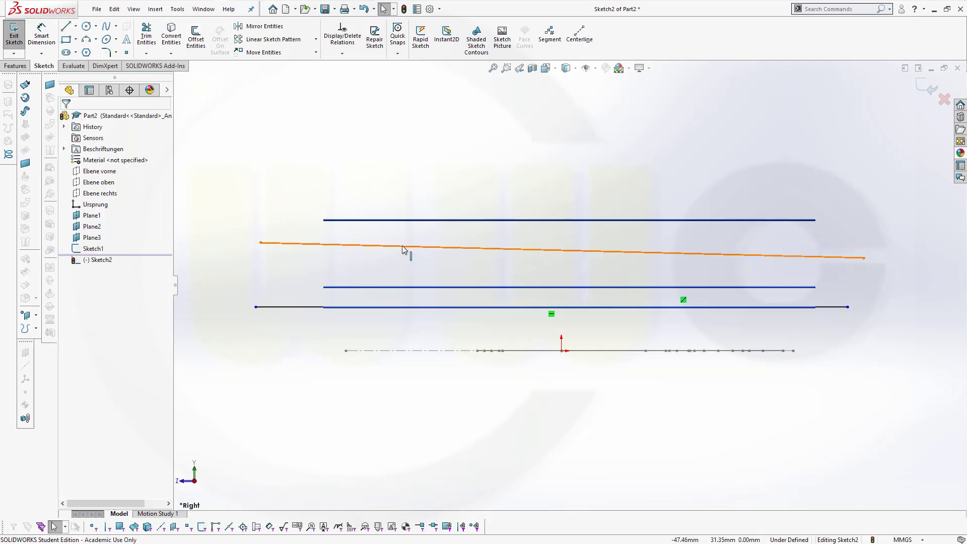
pyautogui.click(399, 258)
pyautogui.keyDown('ctrl'); pyautogui.click(392, 287); pyautogui.keyUp('ctrl')
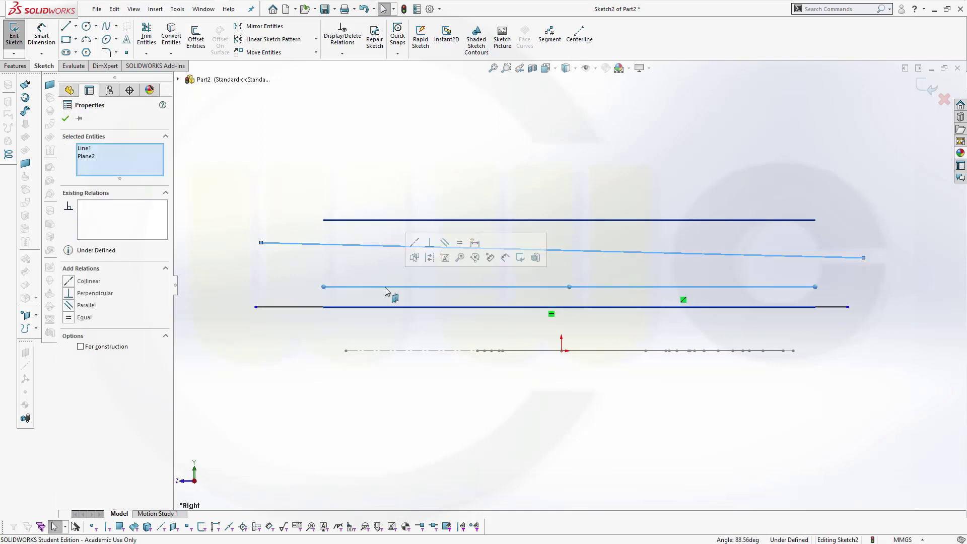
pyautogui.click(415, 243)
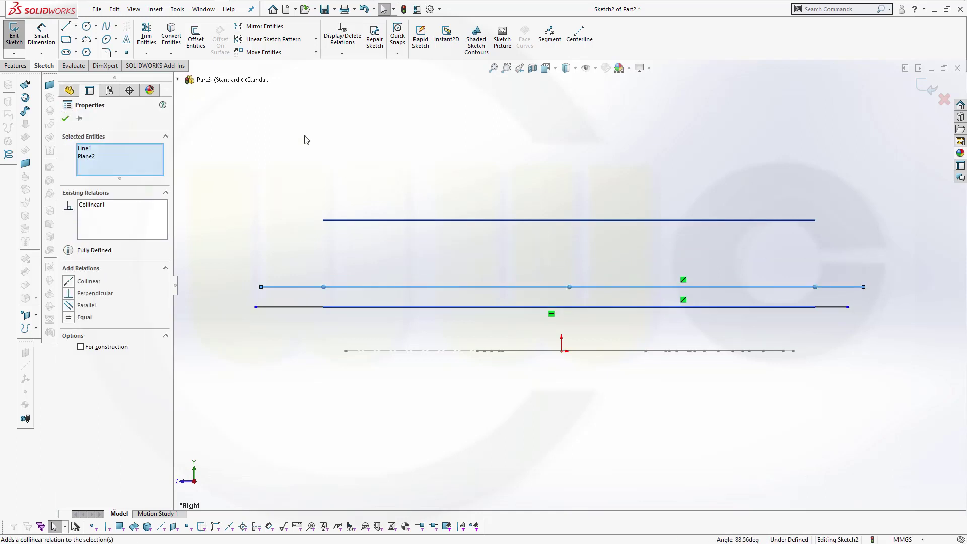
pyautogui.click(324, 134)
# Step: Dimension the lower and upper lines of Sketch2 to 150 mm each
pyautogui.click(41, 35)
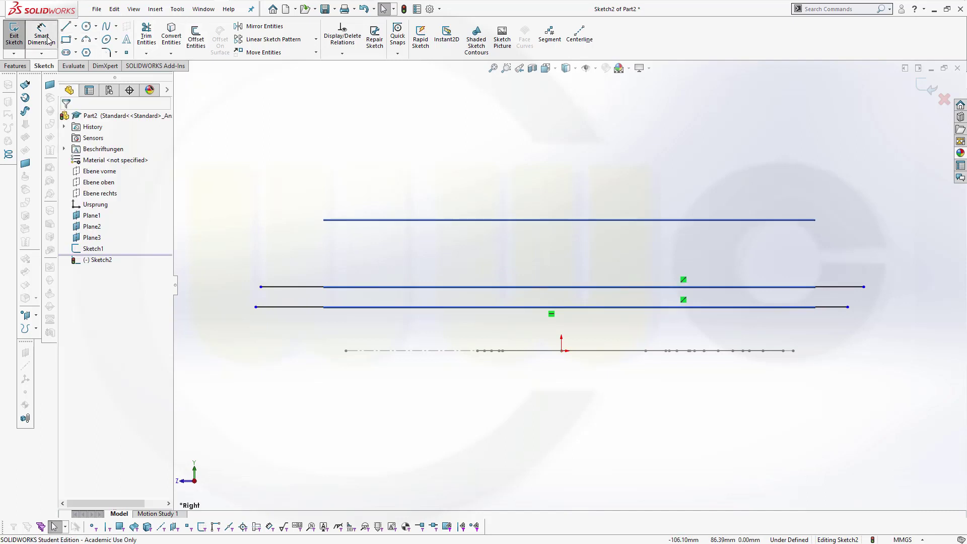
pyautogui.click(280, 308)
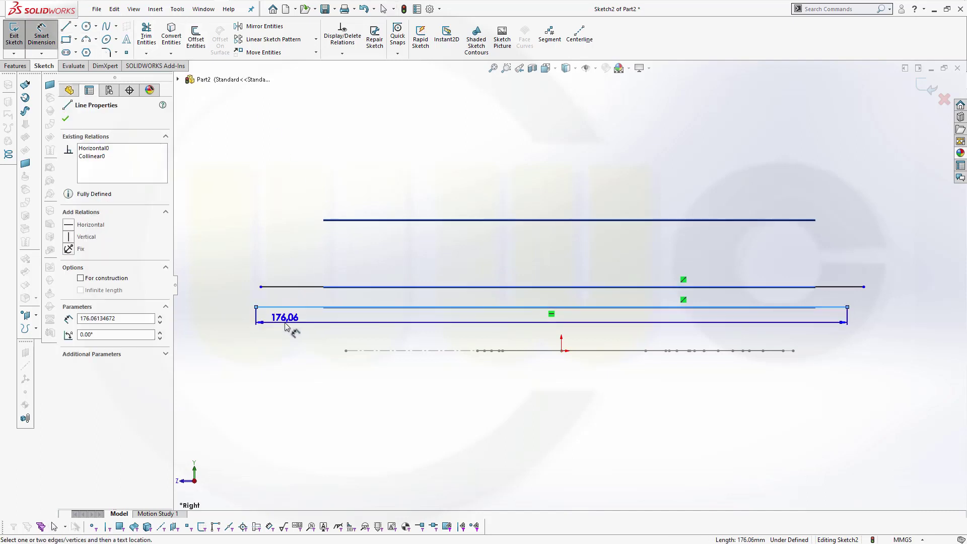
pyautogui.click(295, 326)
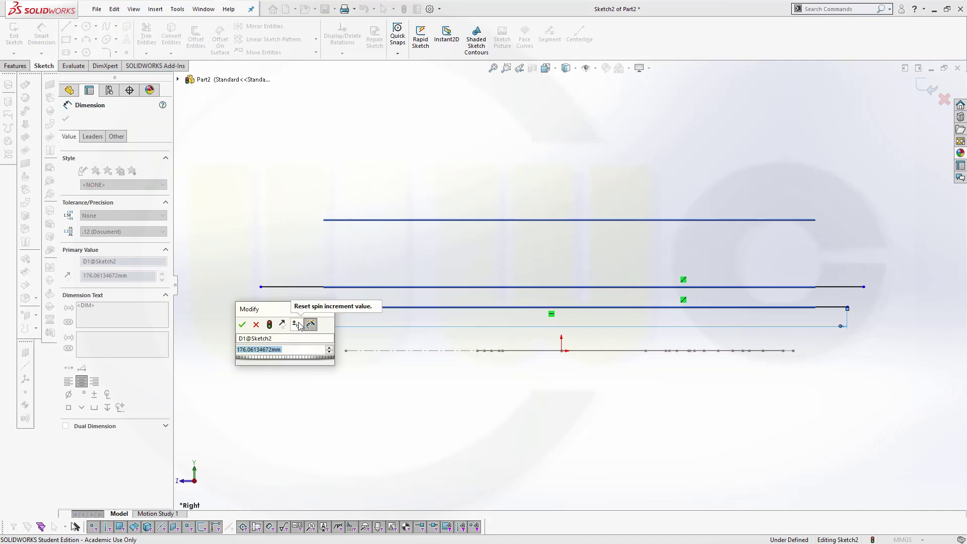
pyautogui.write('150')
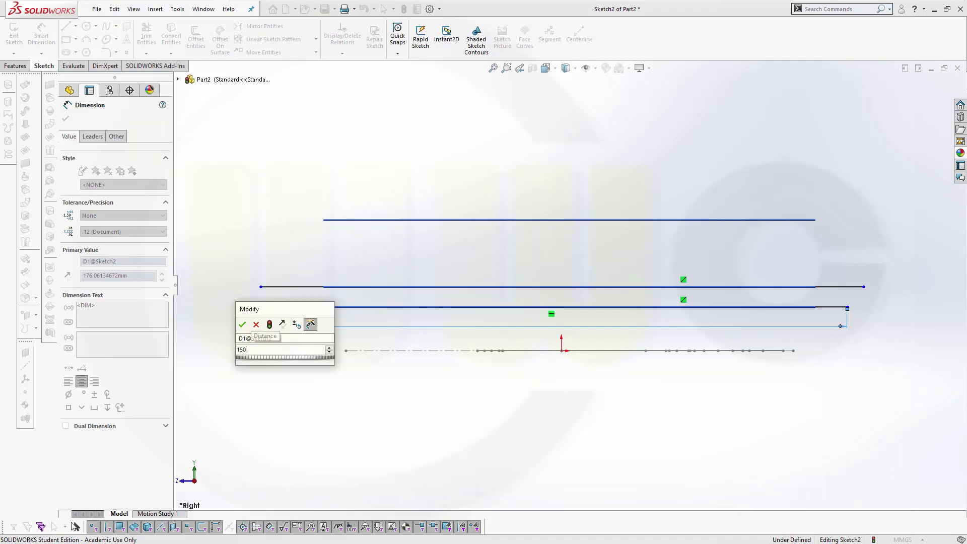
pyautogui.press('Return')
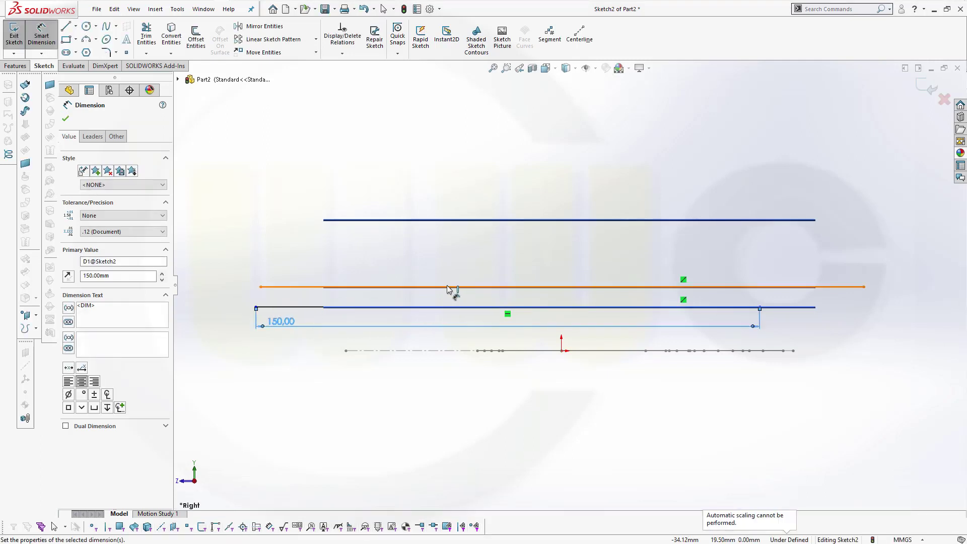
pyautogui.click(448, 288)
pyautogui.press('Escape')
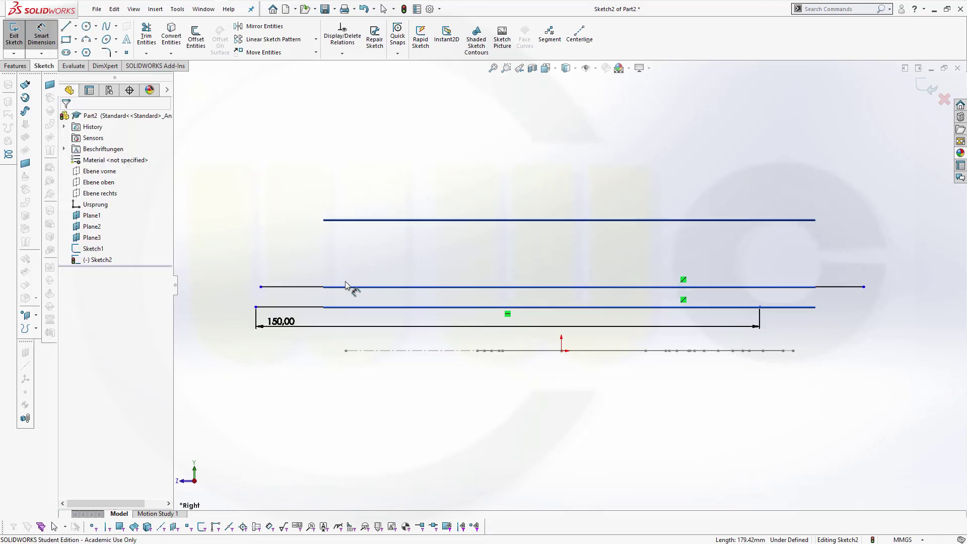
pyautogui.click(309, 288)
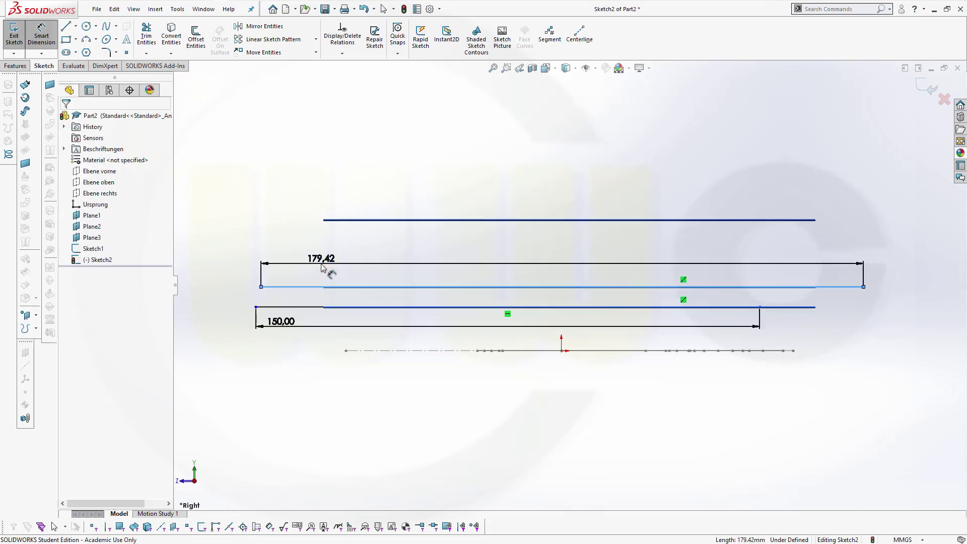
pyautogui.click(325, 266)
pyautogui.press('Return')
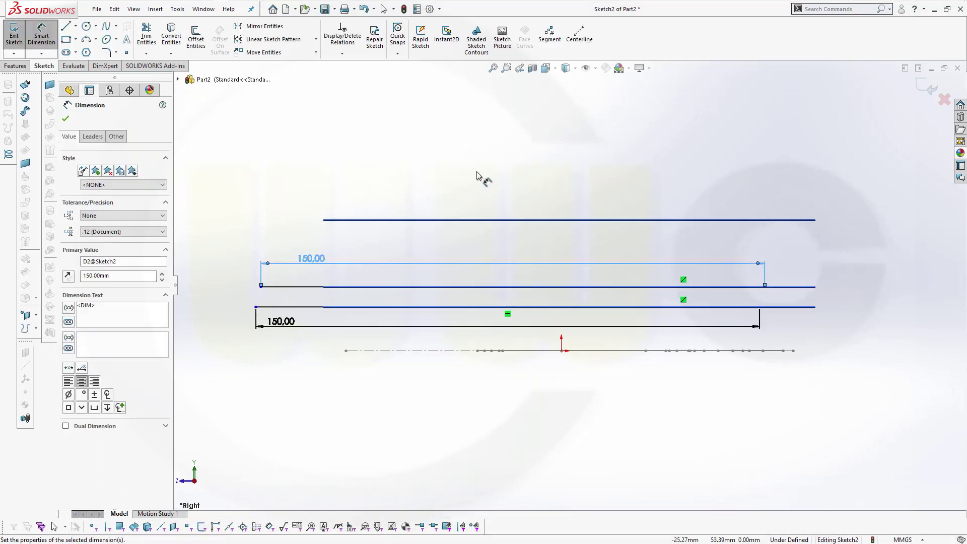
pyautogui.press('Escape')
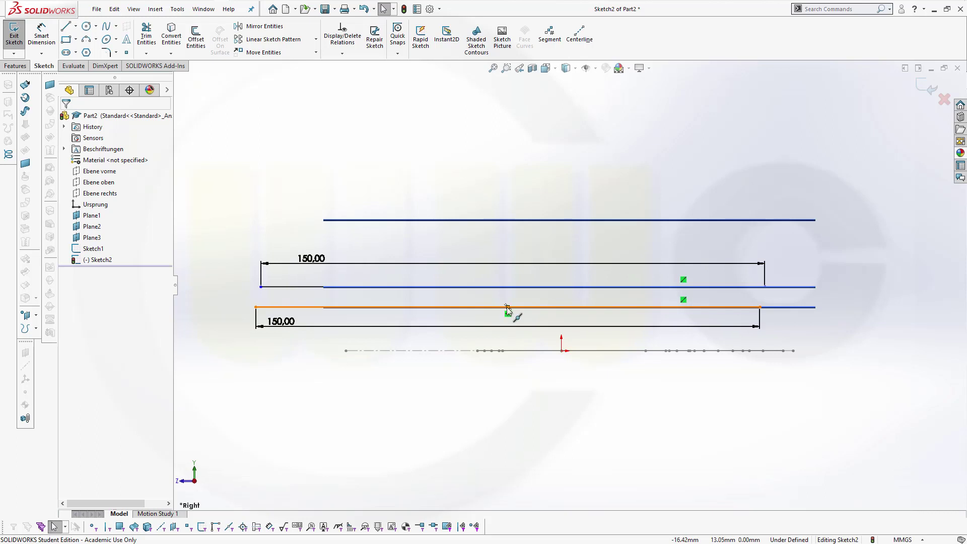
# Step: Align the lower line's midpoint vertically above the origin, undoing the conflicting Horizontal relation
pyautogui.click(507, 308)
pyautogui.keyDown('ctrl'); pyautogui.click(562, 352); pyautogui.keyUp('ctrl')
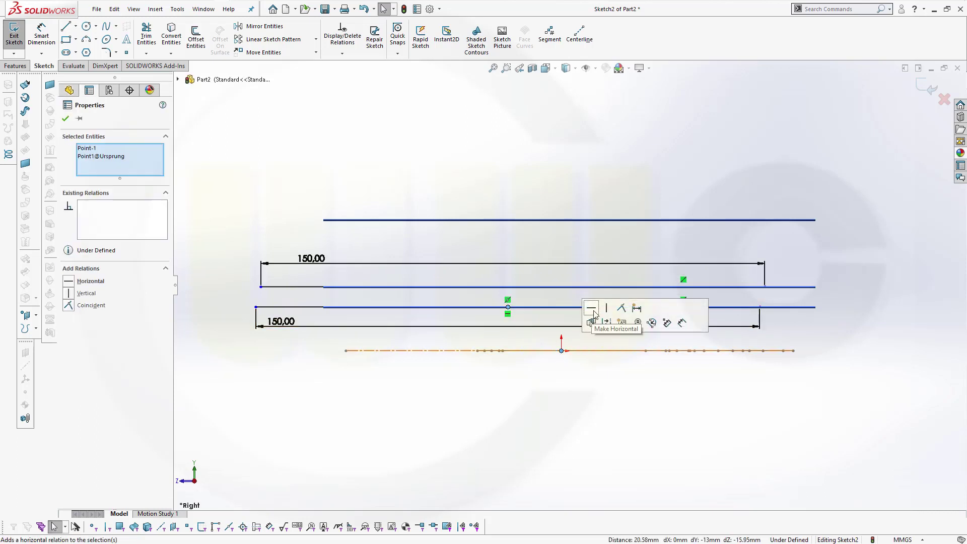
pyautogui.click(593, 309)
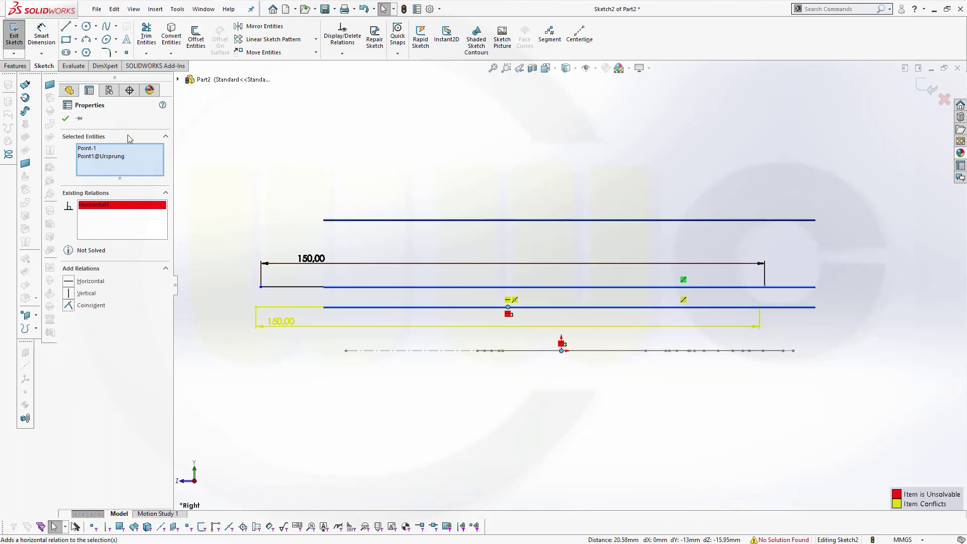
pyautogui.click(282, 157)
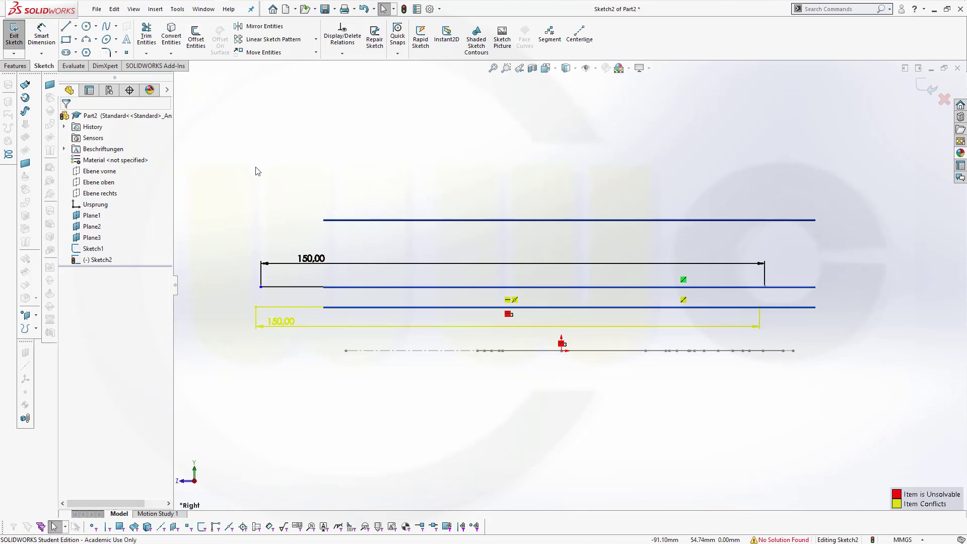
pyautogui.hotkey('ctrl', 'z')
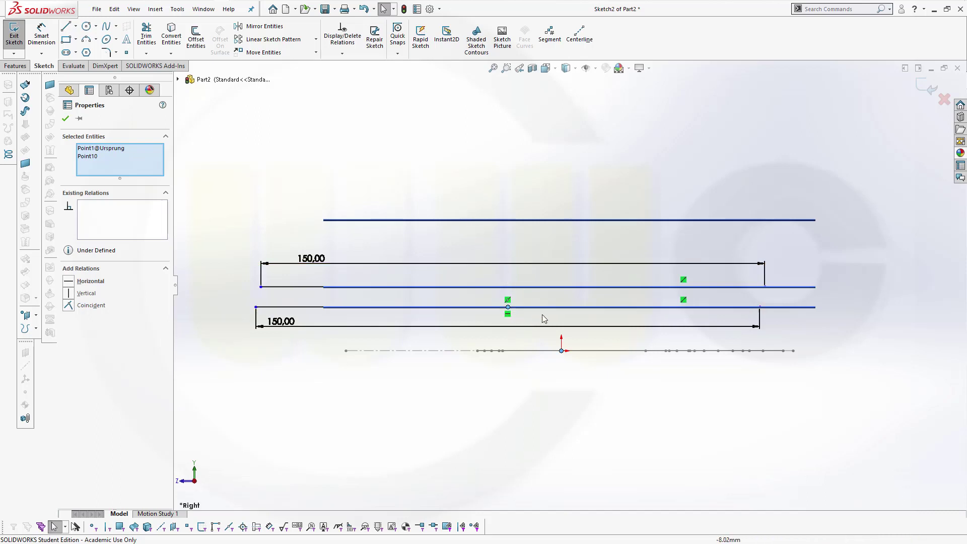
pyautogui.click(529, 315)
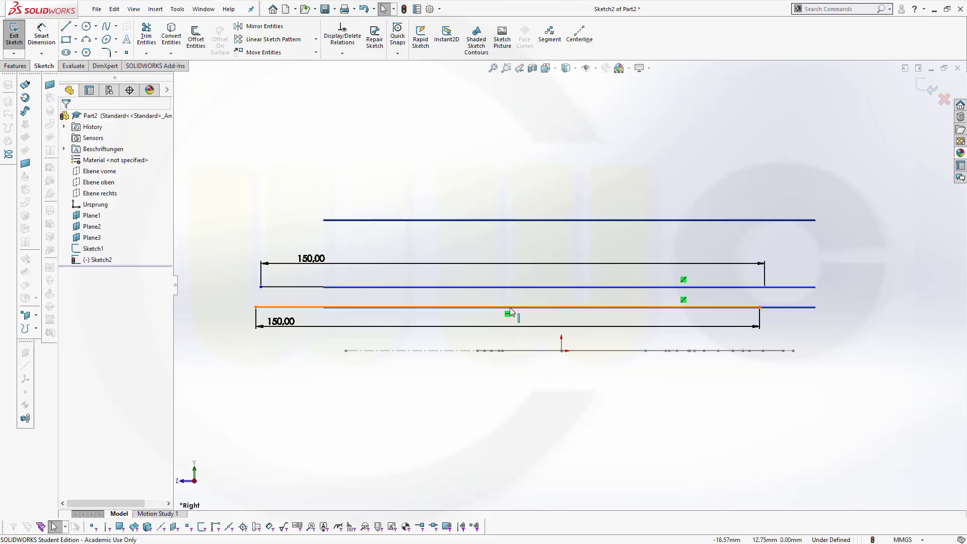
pyautogui.click(508, 307)
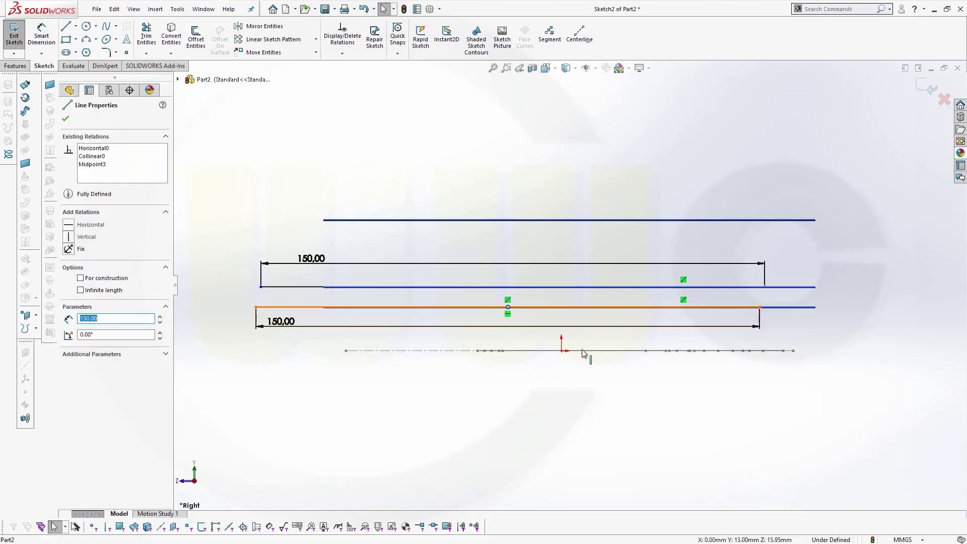
pyautogui.keyDown('ctrl'); pyautogui.click(564, 351); pyautogui.keyUp('ctrl')
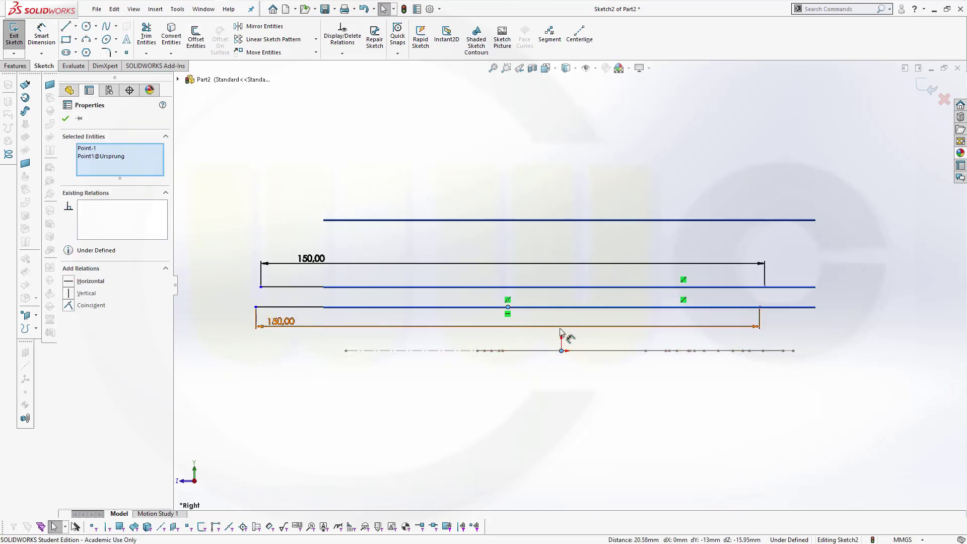
pyautogui.click(72, 295)
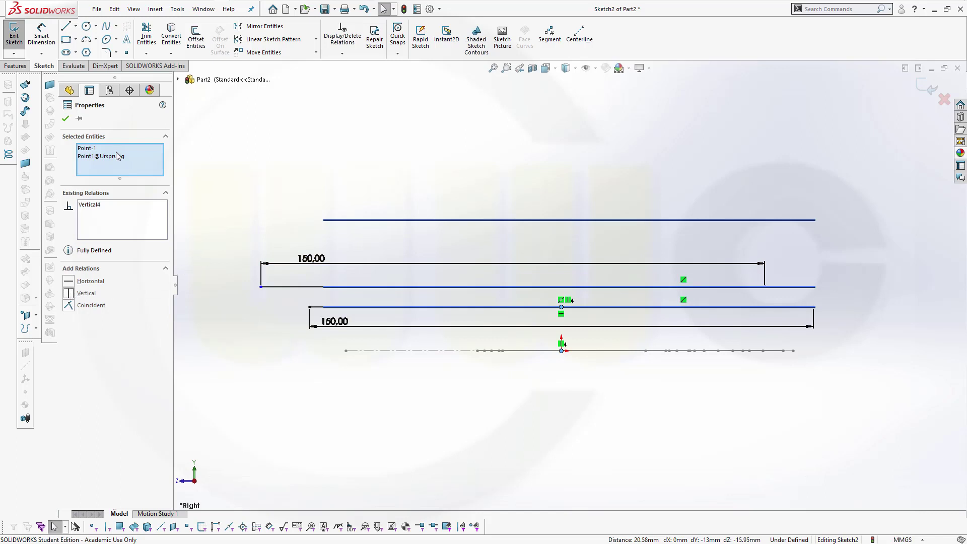
# Step: Align the upper line's midpoint vertically above the origin, fully defining Sketch2
pyautogui.click(514, 287)
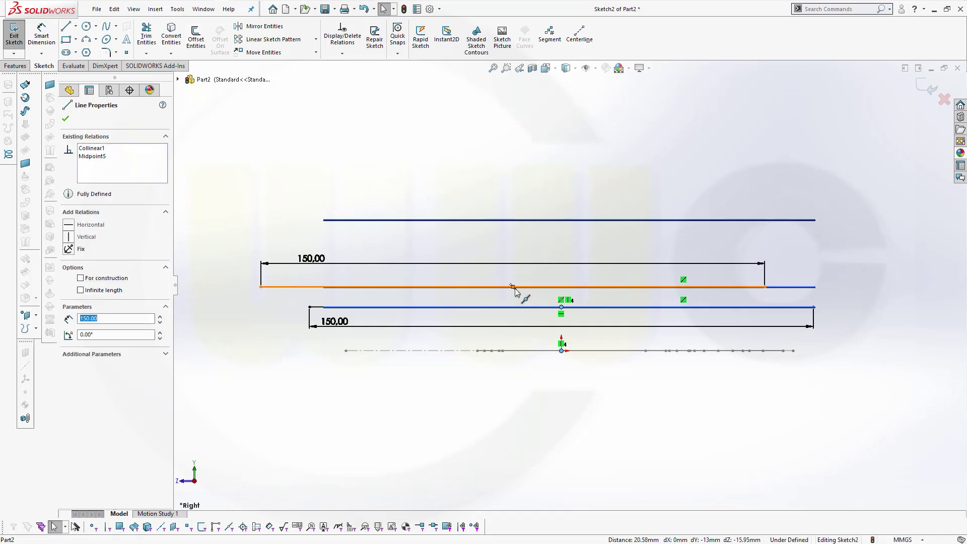
pyautogui.press('Escape')
pyautogui.click(561, 351)
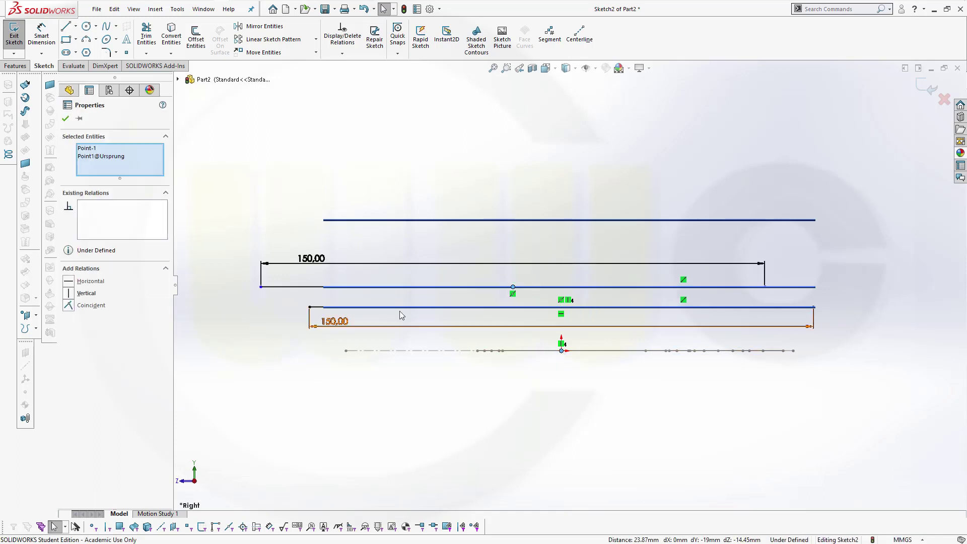
pyautogui.click(70, 294)
pyautogui.press('Escape')
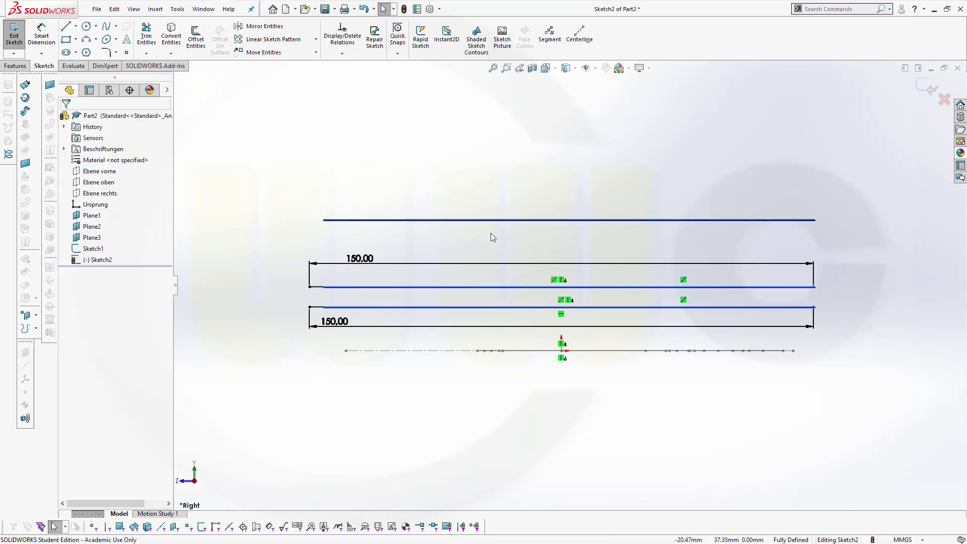
pyautogui.moveTo(455, 273)
pyautogui.keyDown('shift'); pyautogui.mouseDown(button='middle')
pyautogui.moveTo(467, 301)
pyautogui.moveTo(517, 342)
pyautogui.mouseUp(button='middle'); pyautogui.keyUp('shift')
pyautogui.scroll(-3, 518, 342)
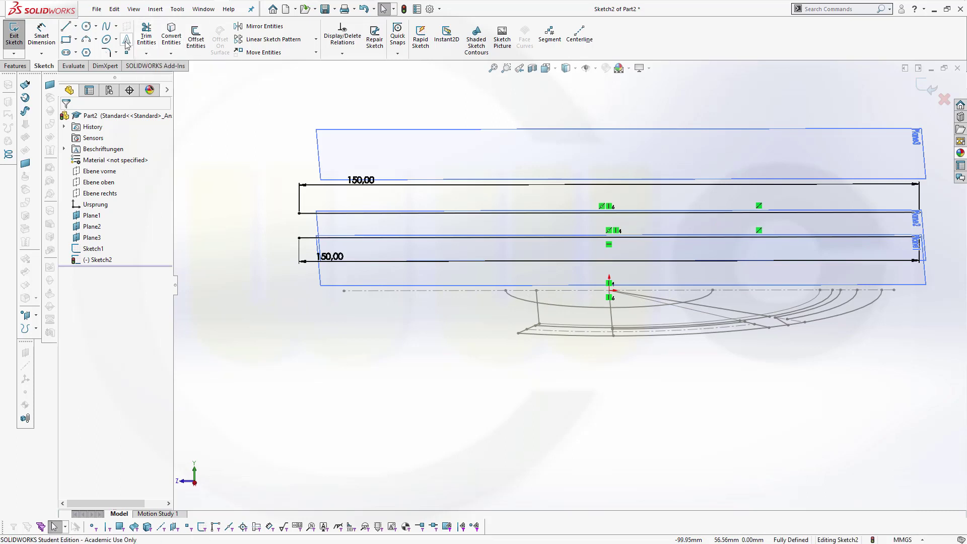
# Step: Convert a Sketch1 point into Sketch2 and draw a vertical line up from it
pyautogui.click(237, 62)
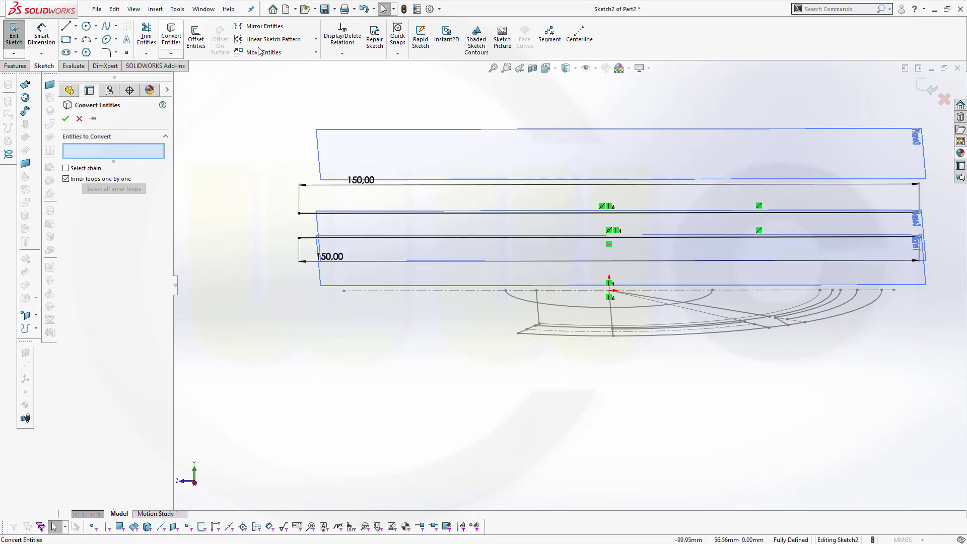
pyautogui.click(537, 291)
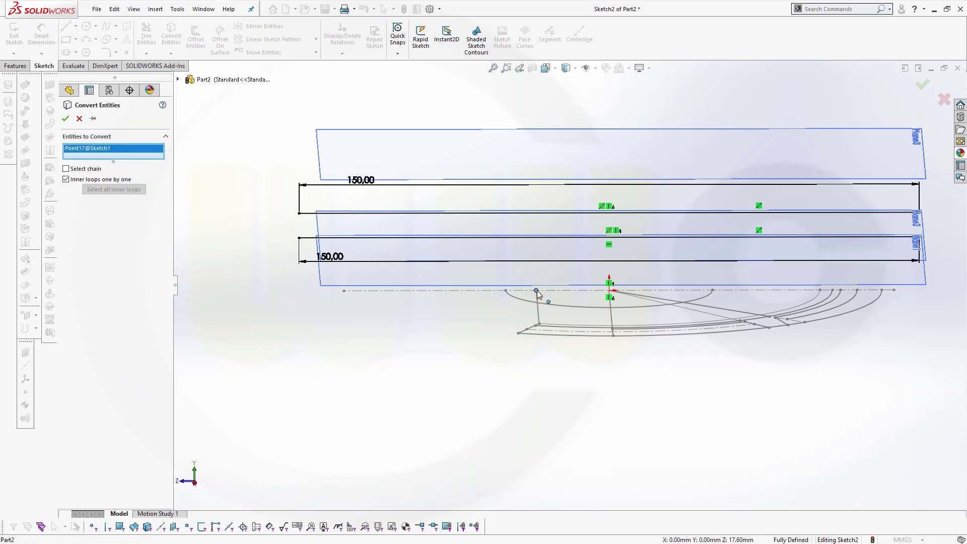
pyautogui.click(67, 120)
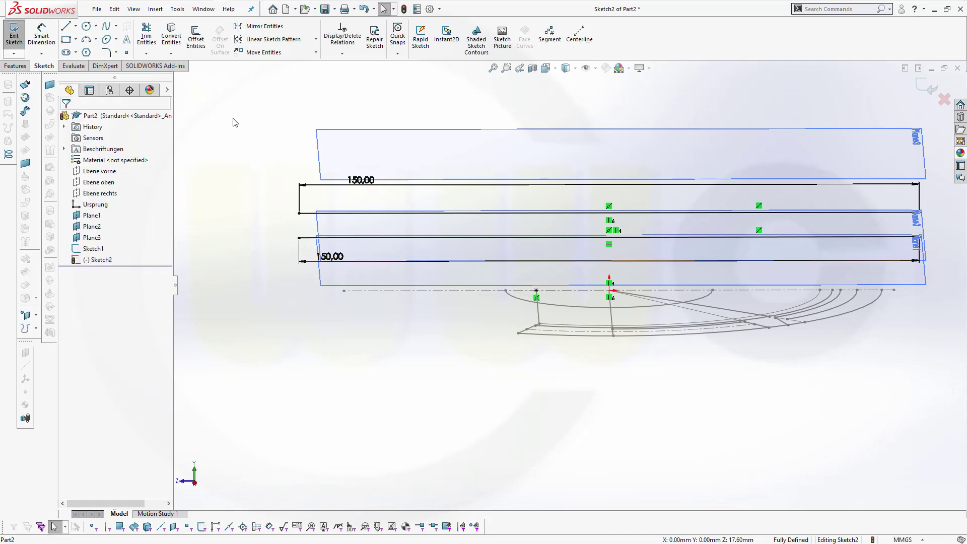
pyautogui.click(66, 28)
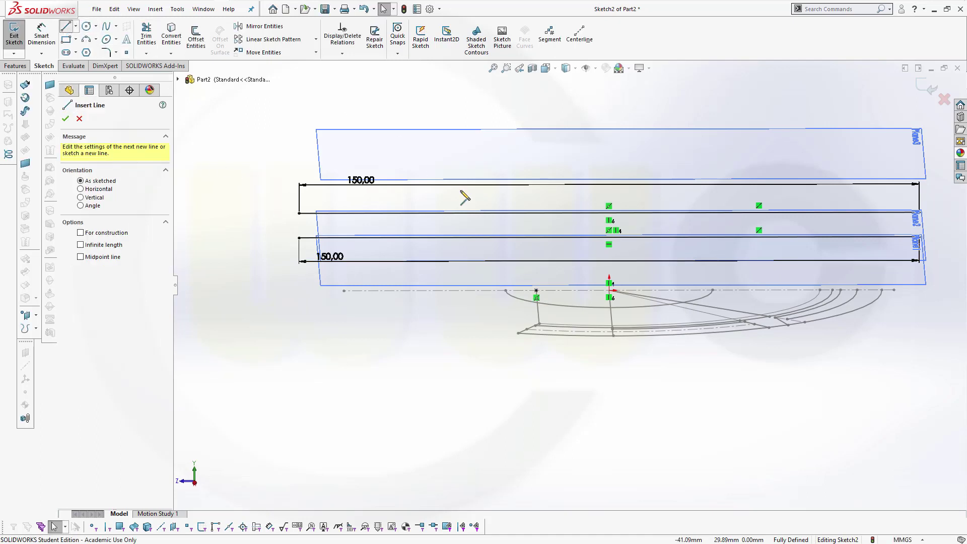
pyautogui.click(536, 290)
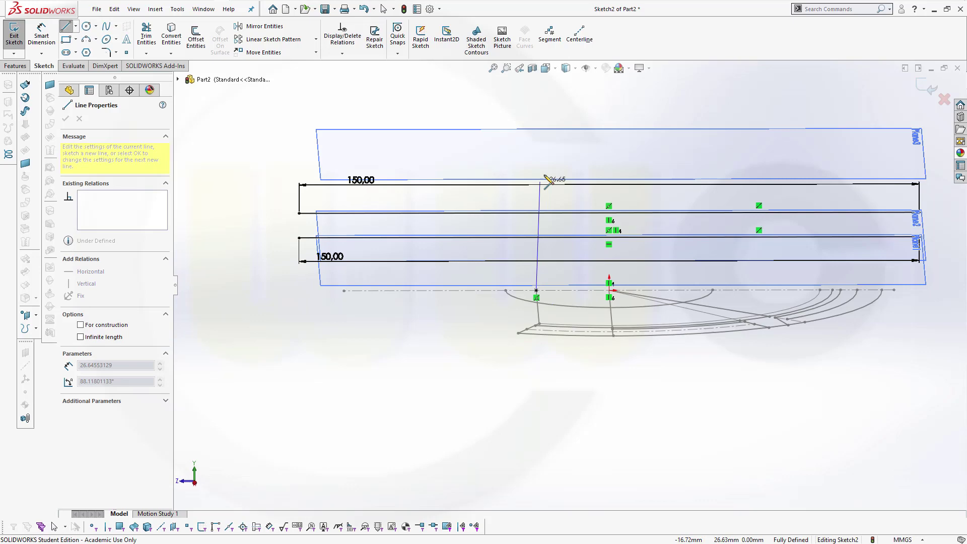
pyautogui.click(537, 156)
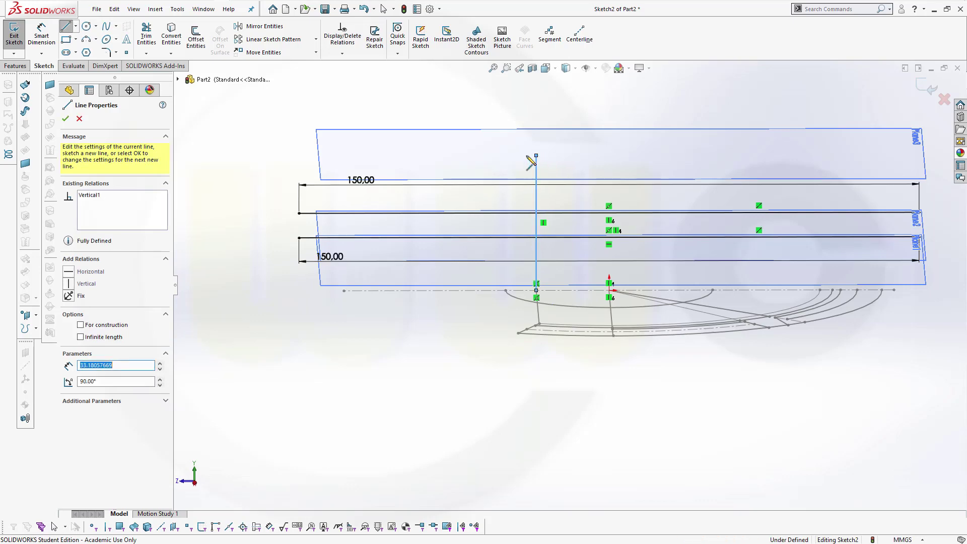
pyautogui.press('Escape')
# Step: Trim the vertical line's excess so it runs 13 mm up to the nearer line
pyautogui.moveTo(472, 222); pyautogui.dragTo(474, 203, button='middle')
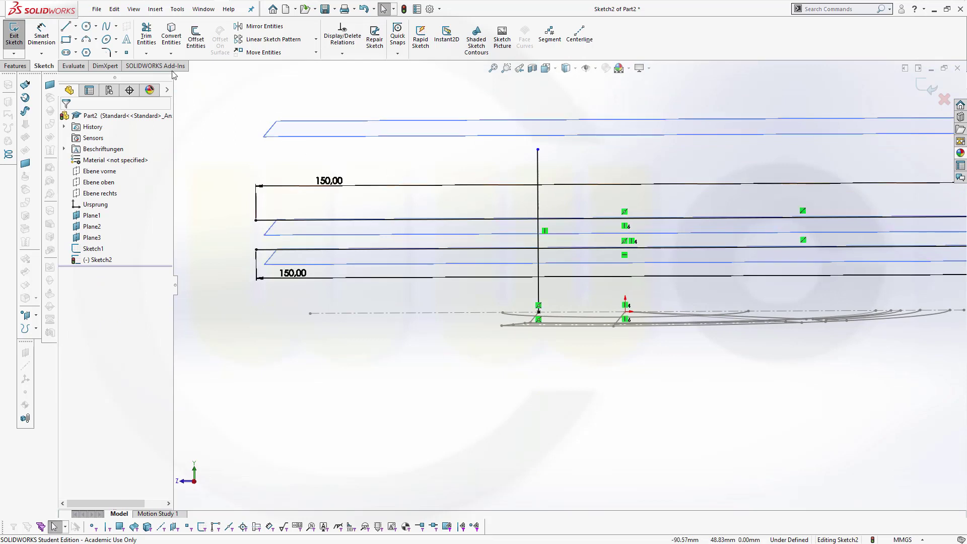
pyautogui.click(147, 36)
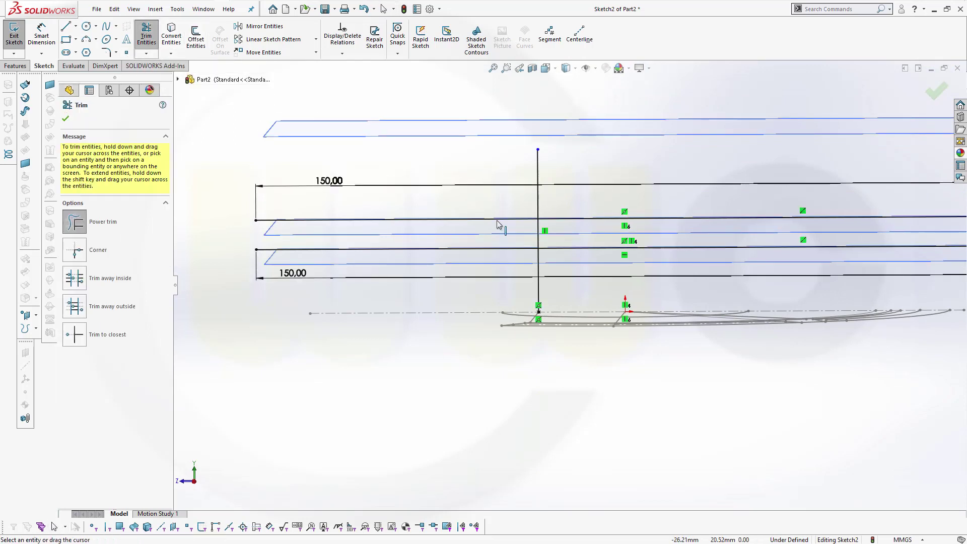
pyautogui.moveTo(503, 197); pyautogui.dragTo(572, 203)
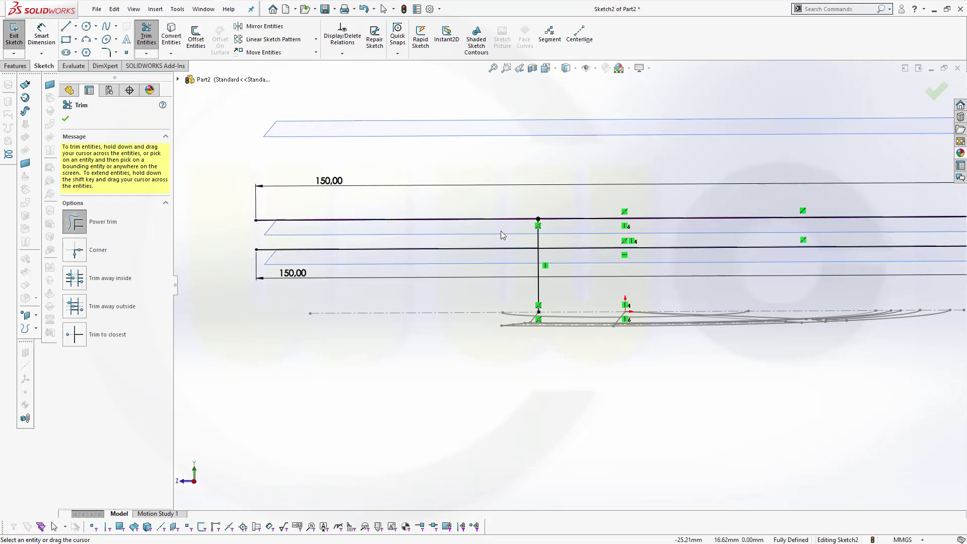
pyautogui.moveTo(500, 231); pyautogui.dragTo(557, 239)
pyautogui.press('Escape')
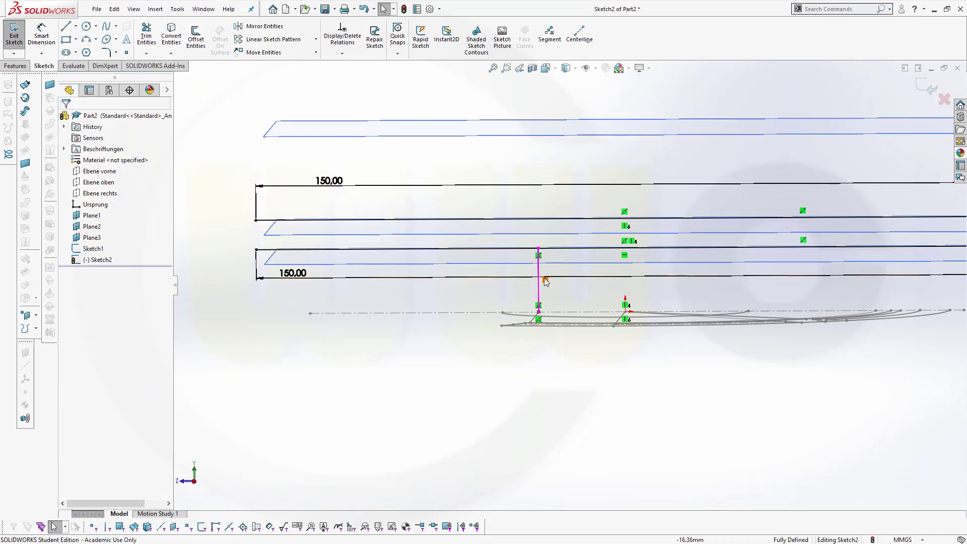
pyautogui.click(539, 278)
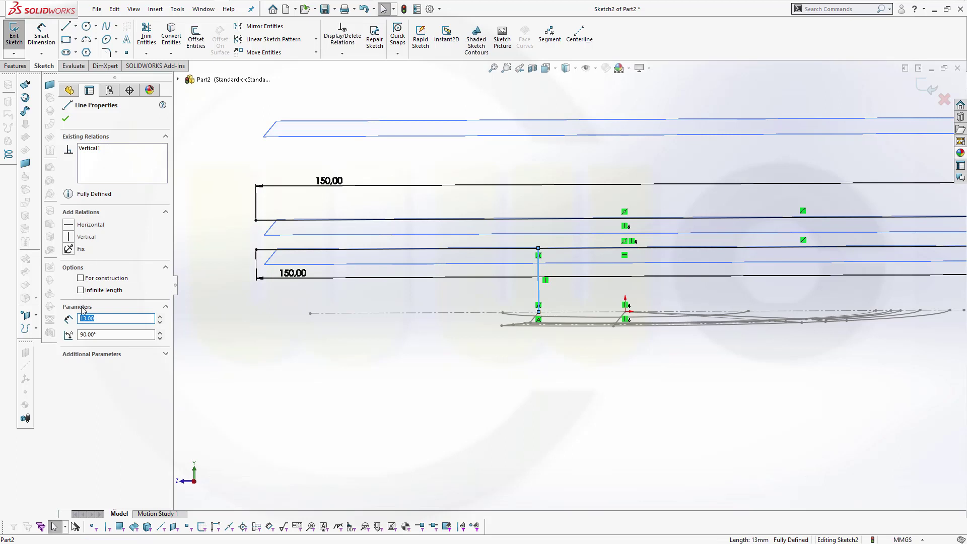
# Step: Draw a corner rectangle starting at the vertical line's top end
pyautogui.click(304, 166)
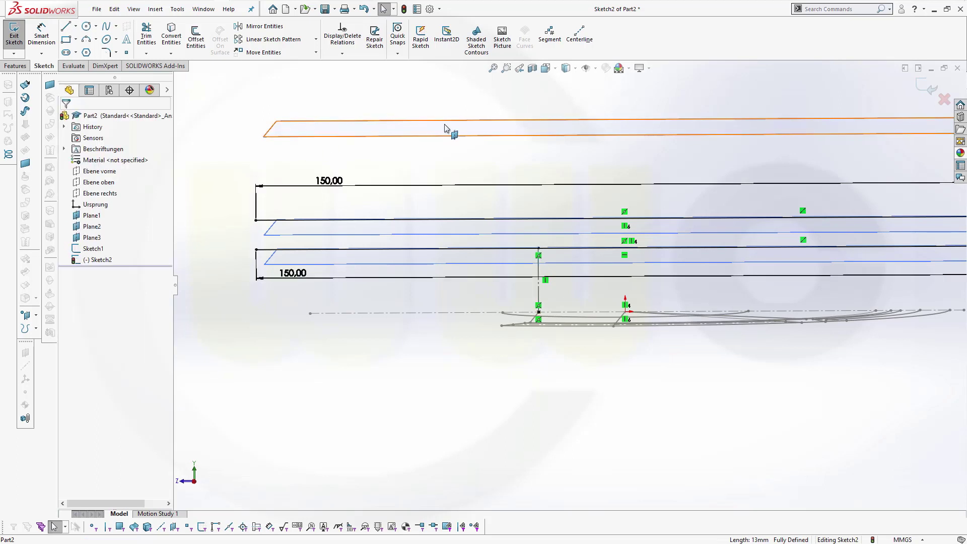
pyautogui.click(66, 40)
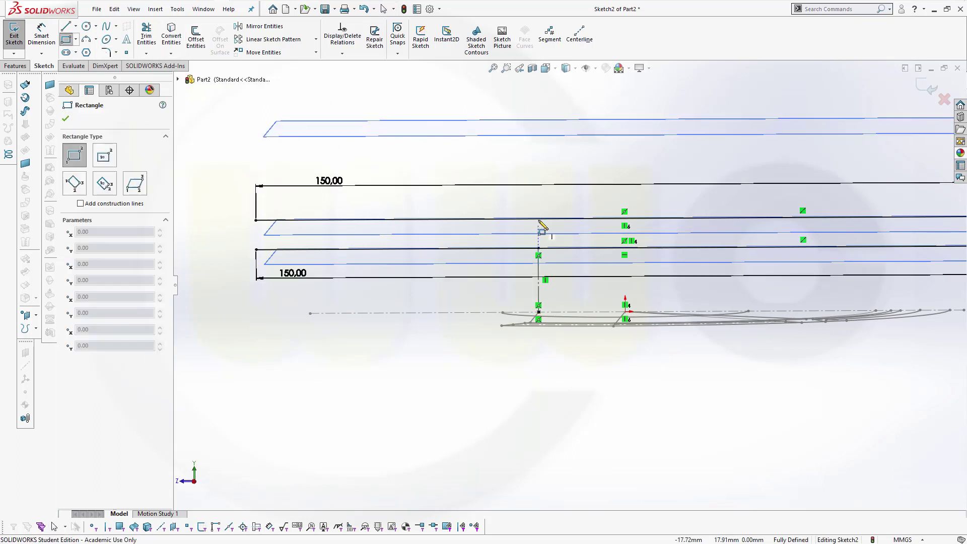
pyautogui.scroll(-2, 540, 225)
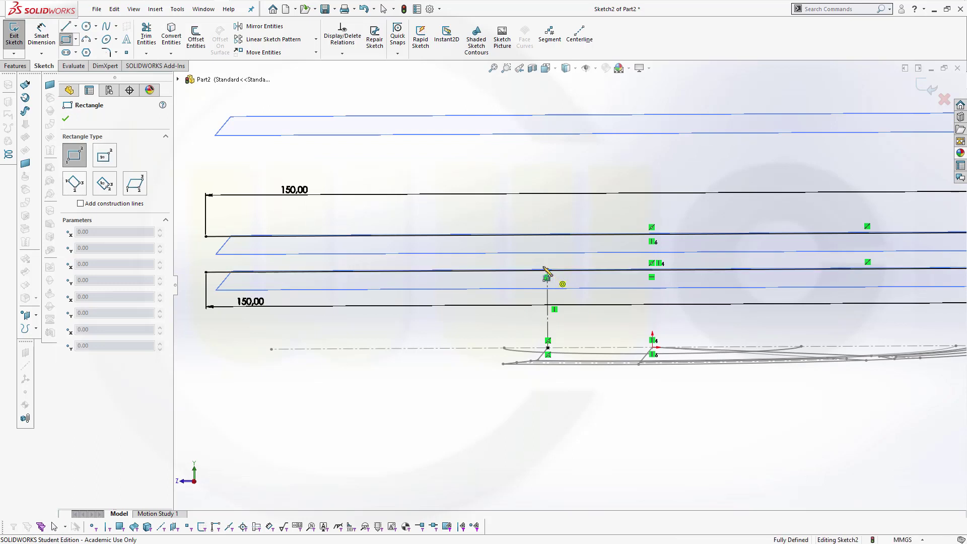
pyautogui.click(545, 270)
pyautogui.click(510, 246)
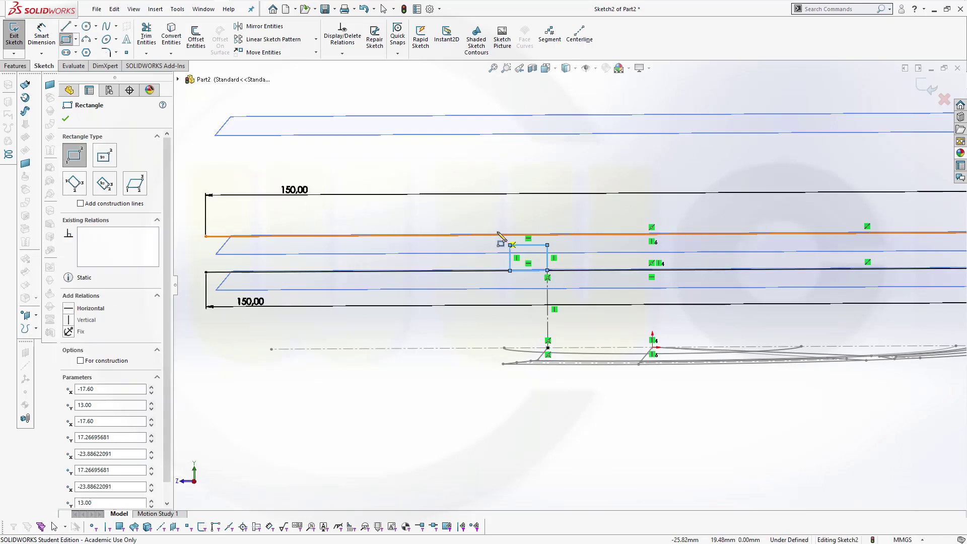
pyautogui.press('Escape')
# Step: Dimension the rectangle's width to 1.5 mm
pyautogui.click(56, 38)
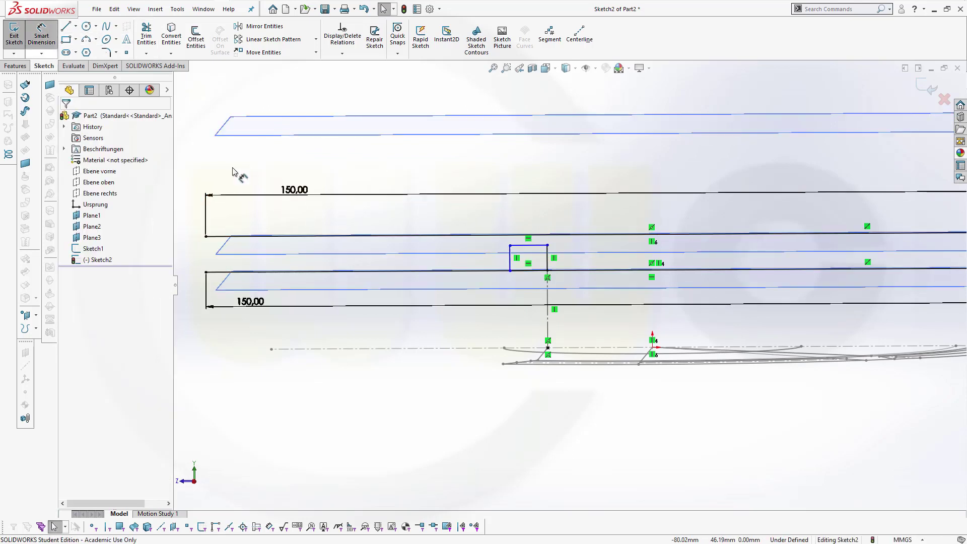
pyautogui.scroll(-1, 550, 317)
pyautogui.scroll(-2, 551, 283)
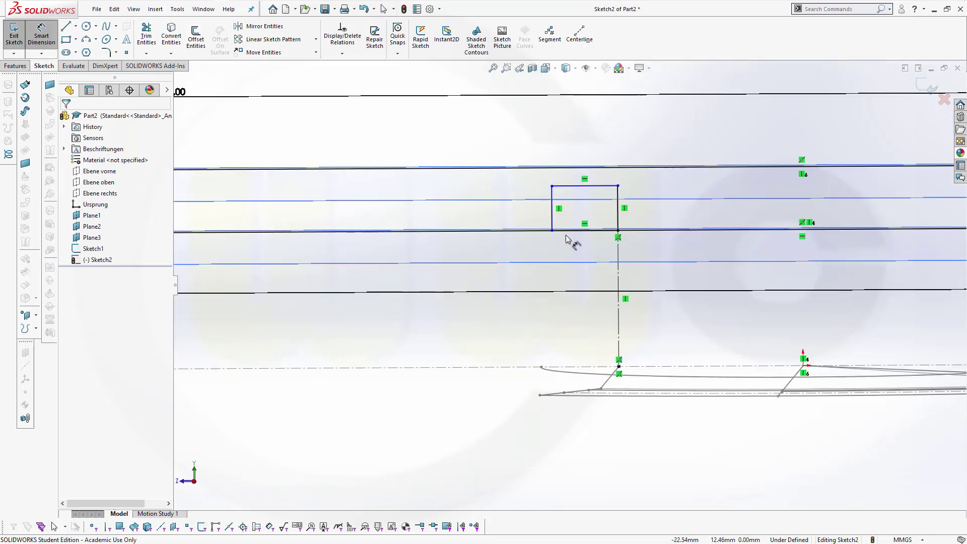
pyautogui.click(553, 207)
pyautogui.click(619, 207)
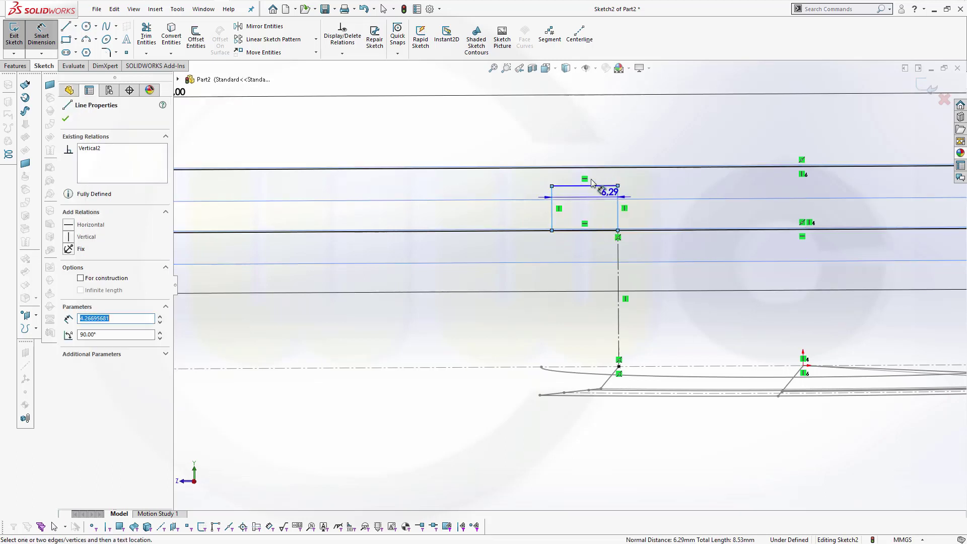
pyautogui.click(584, 141)
pyautogui.write('1.5')
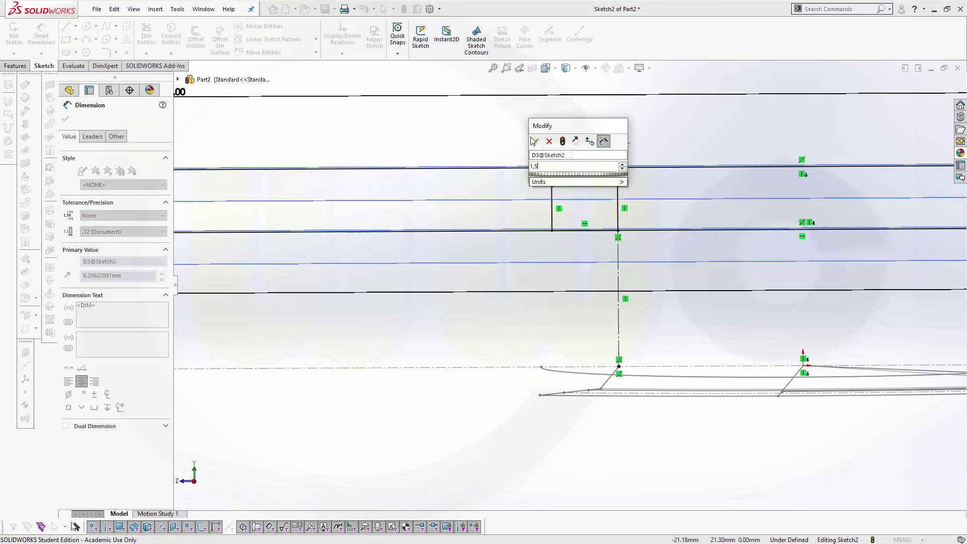
pyautogui.press('Return')
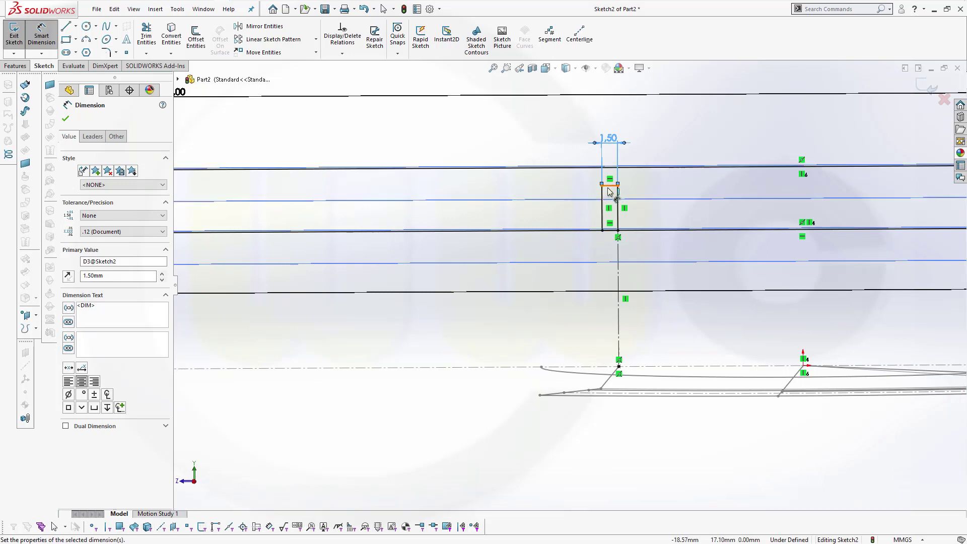
# Step: Dimension the rectangle's height to 2 mm
pyautogui.click(610, 230)
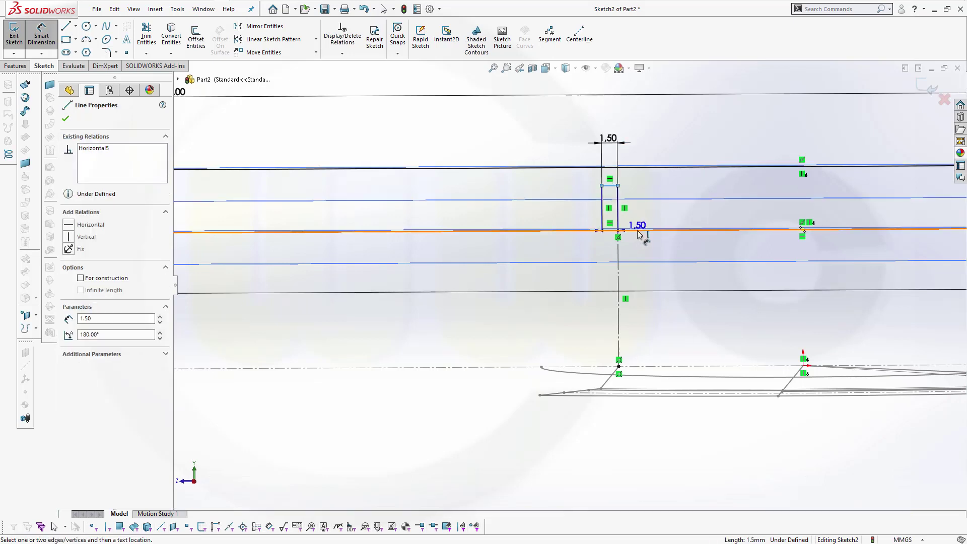
pyautogui.click(610, 185)
pyautogui.click(579, 202)
pyautogui.write('2')
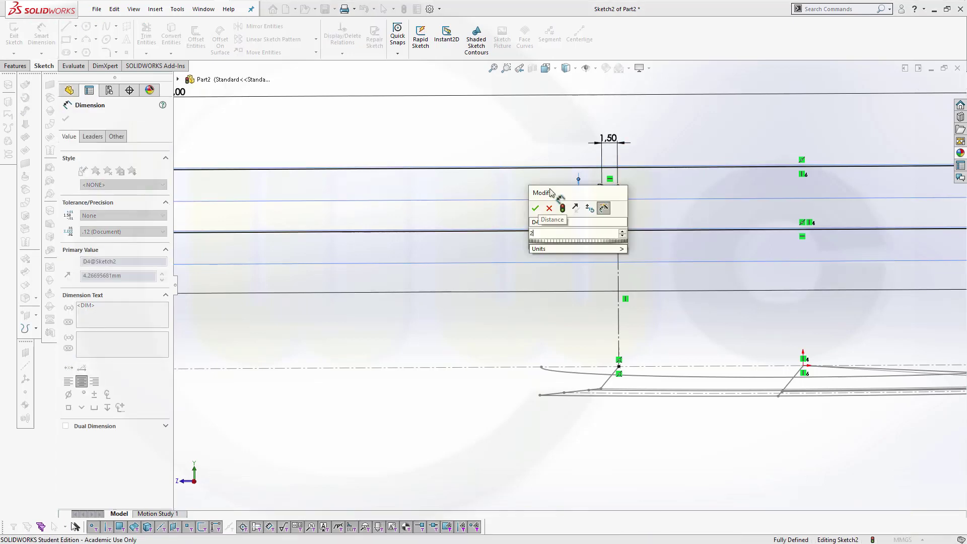
pyautogui.press('Return')
pyautogui.press('Escape')
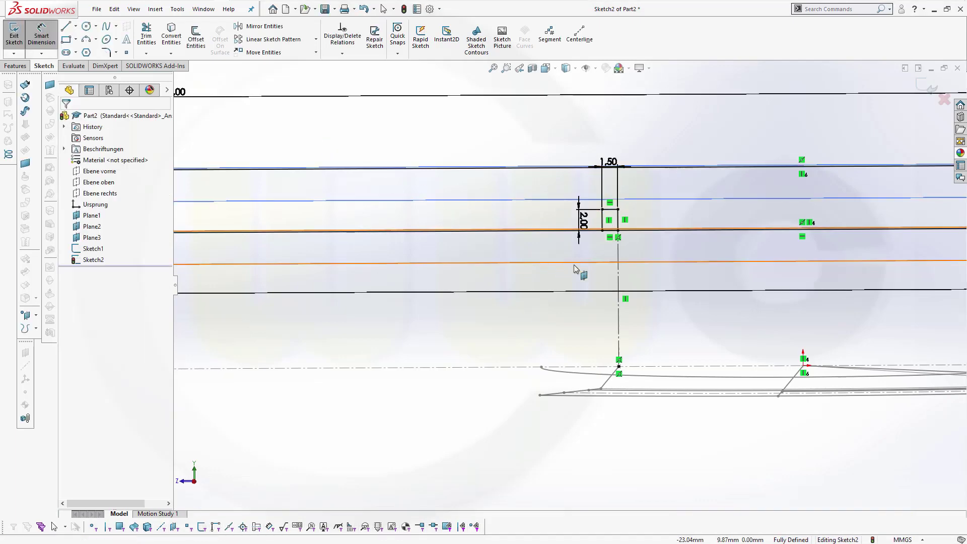
pyautogui.scroll(-3, 574, 268)
pyautogui.scroll(-3, 571, 275)
pyautogui.scroll(-3, 570, 276)
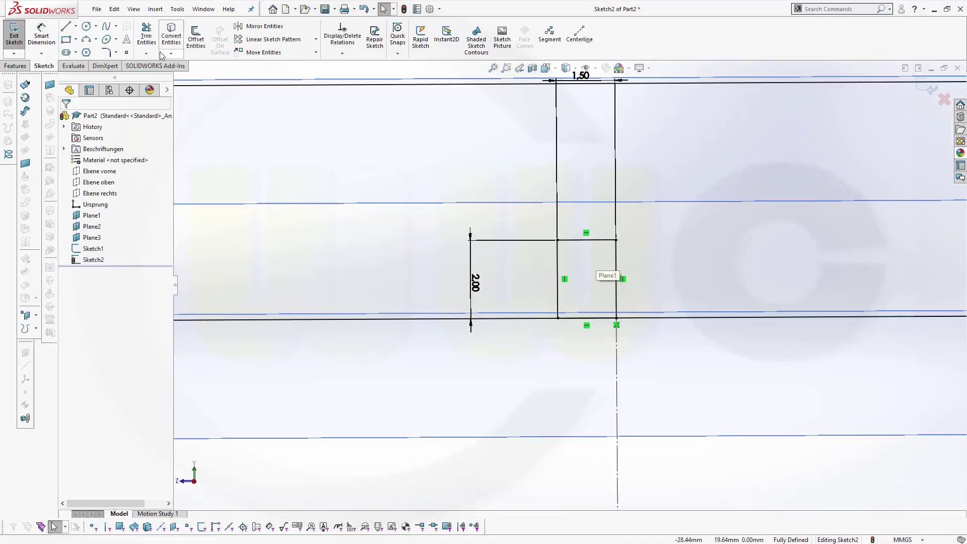
# Step: Draw a circle inside the small rectangle
pyautogui.click(86, 26)
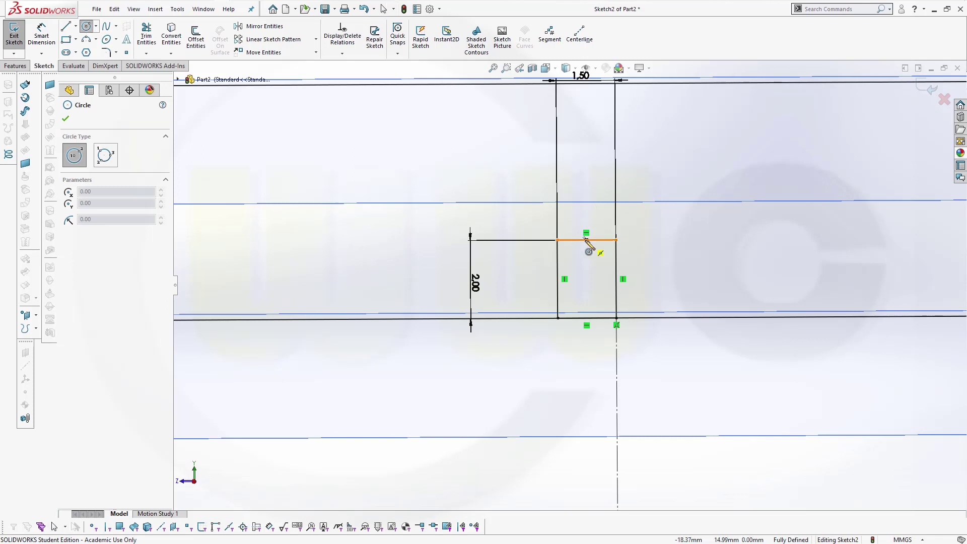
pyautogui.click(586, 270)
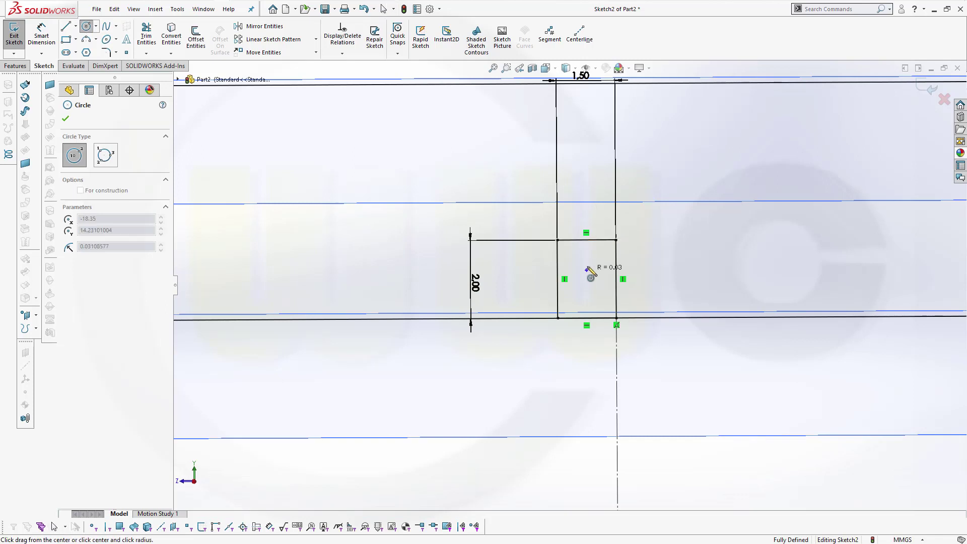
pyautogui.click(593, 243)
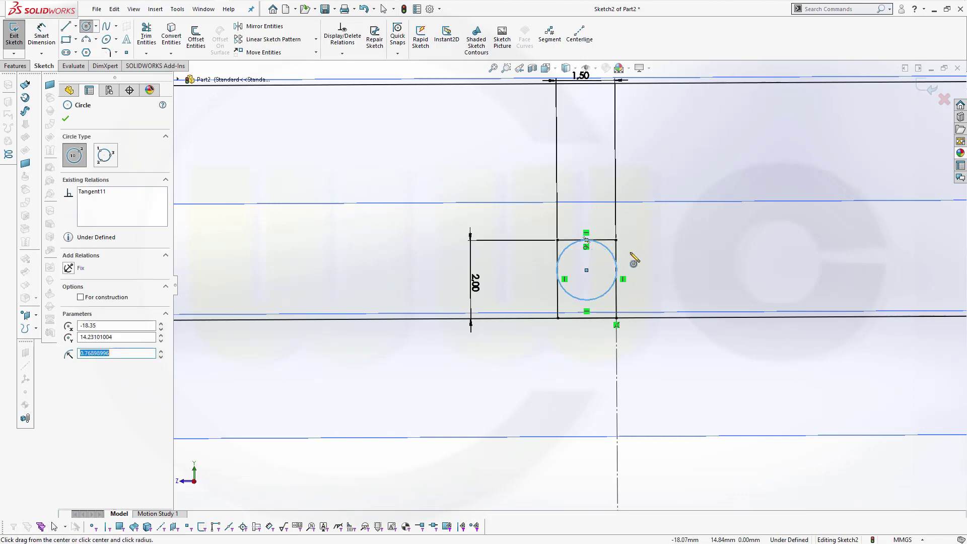
pyautogui.press('Escape')
pyautogui.scroll(1, 630, 268)
pyautogui.scroll(-2, 587, 298)
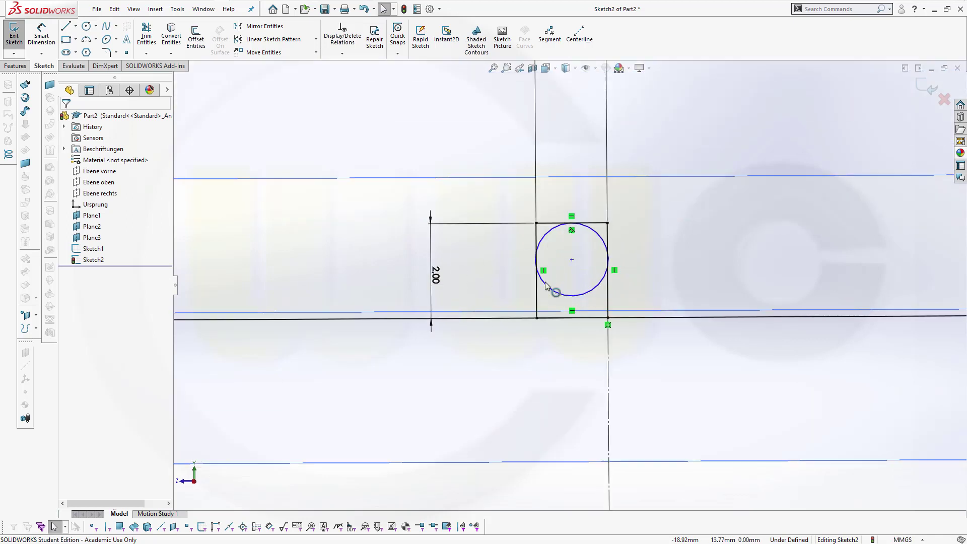
# Step: Make the circle tangent to both vertical sides of the rectangle
pyautogui.click(545, 283)
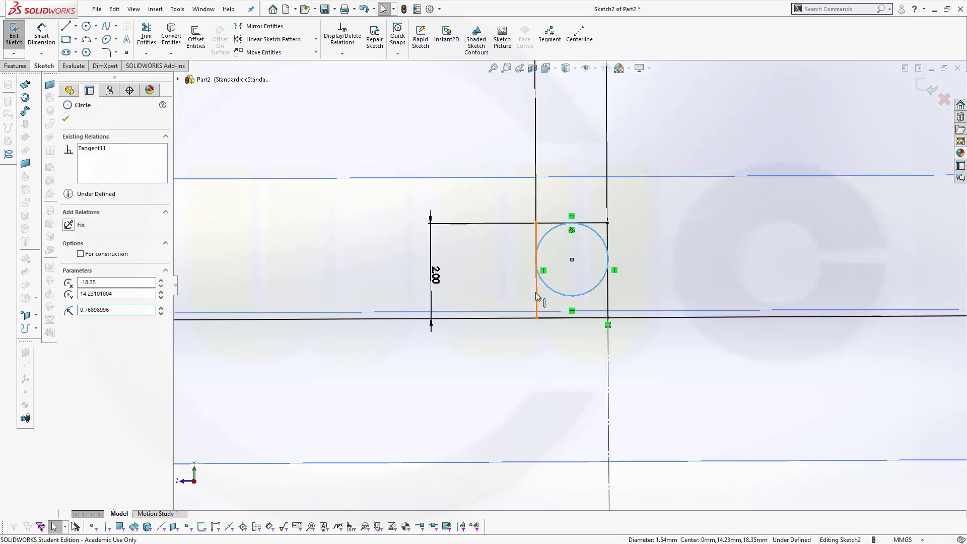
pyautogui.keyDown('ctrl'); pyautogui.click(536, 293); pyautogui.keyUp('ctrl')
pyautogui.click(566, 249)
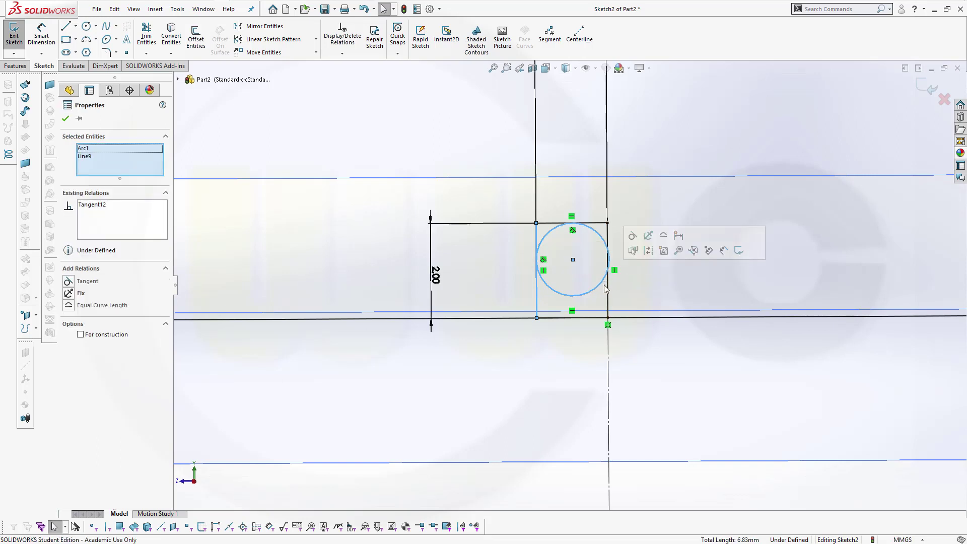
pyautogui.click(606, 294)
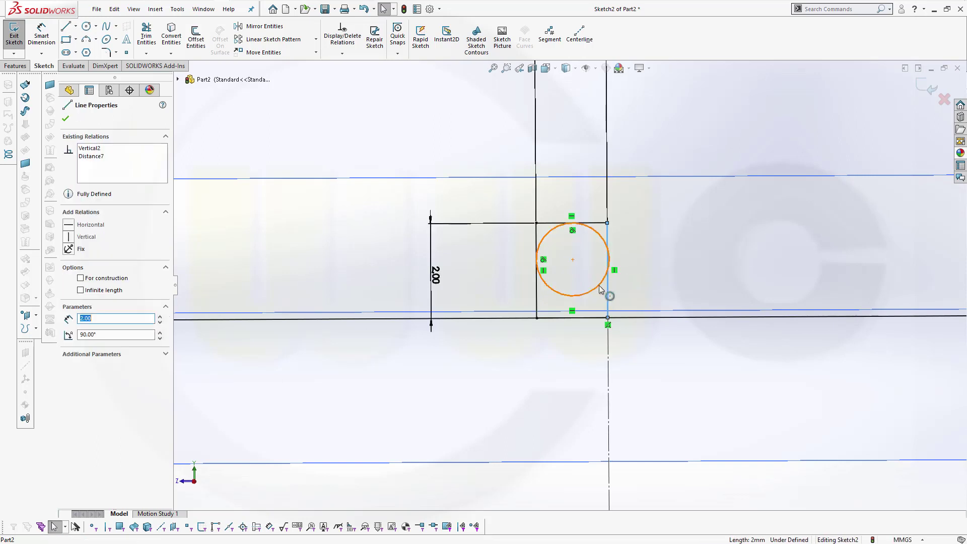
pyautogui.keyDown('ctrl'); pyautogui.click(599, 285); pyautogui.keyUp('ctrl')
pyautogui.click(629, 241)
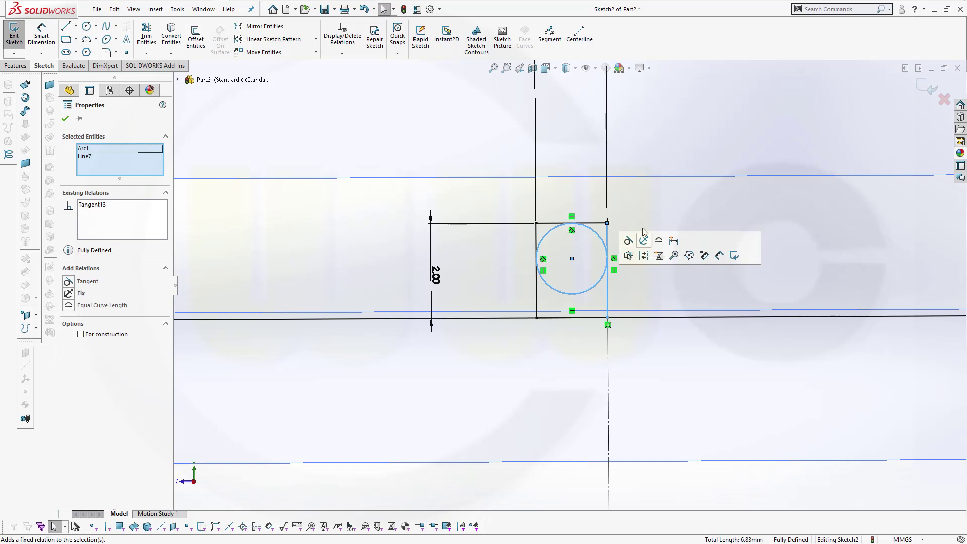
pyautogui.click(673, 160)
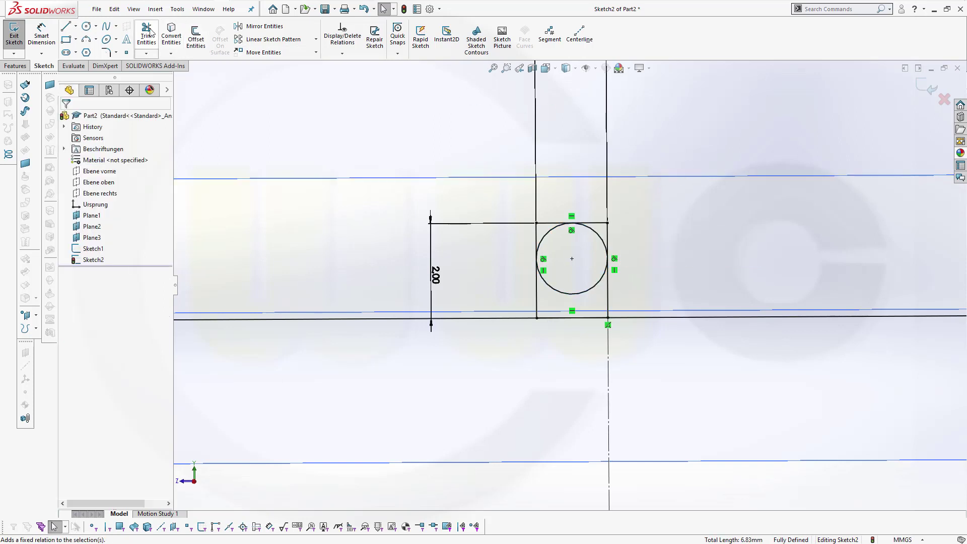
# Step: Trim the circle's lower half and side stubs, and set the top line to construction
pyautogui.click(150, 31)
pyautogui.scroll(2, 566, 285)
pyautogui.scroll(-3, 557, 249)
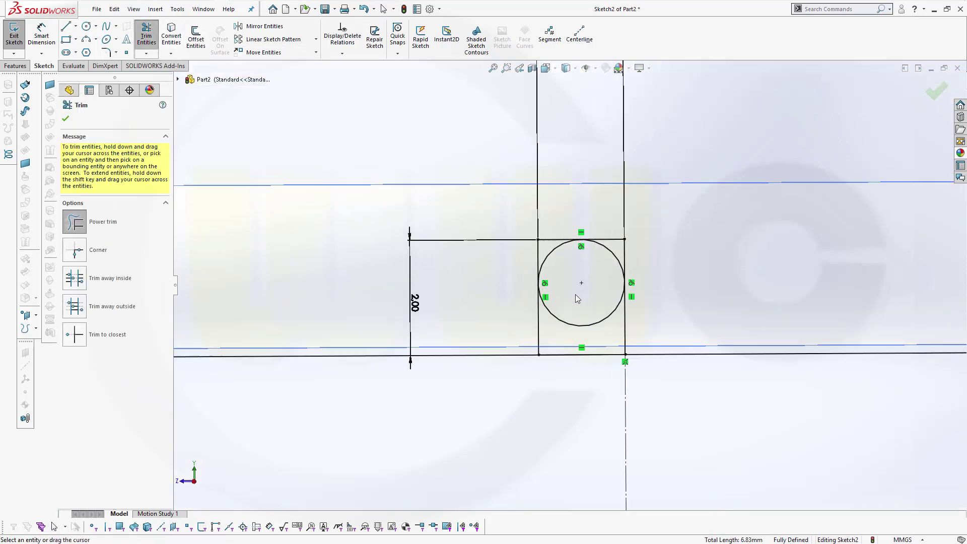
pyautogui.moveTo(615, 334); pyautogui.dragTo(604, 306)
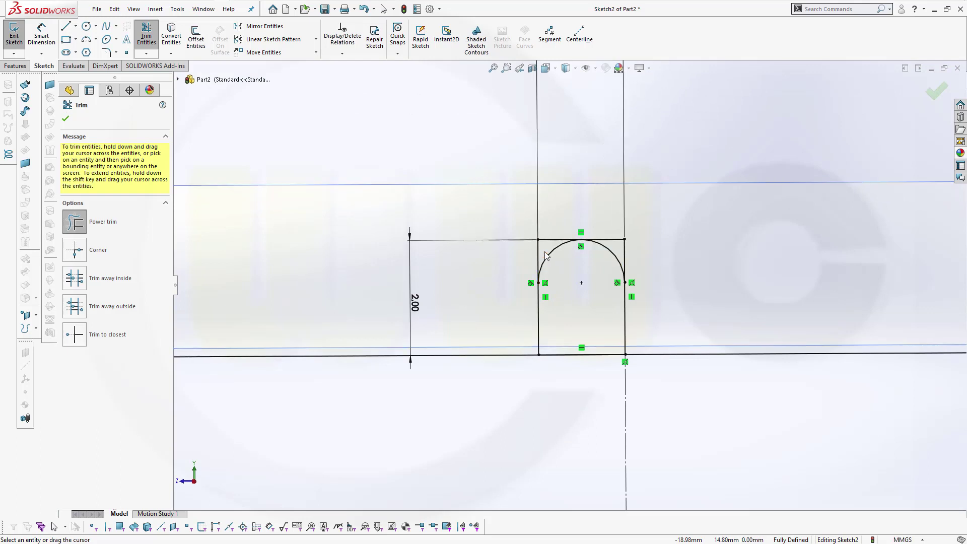
pyautogui.moveTo(533, 255); pyautogui.dragTo(566, 251)
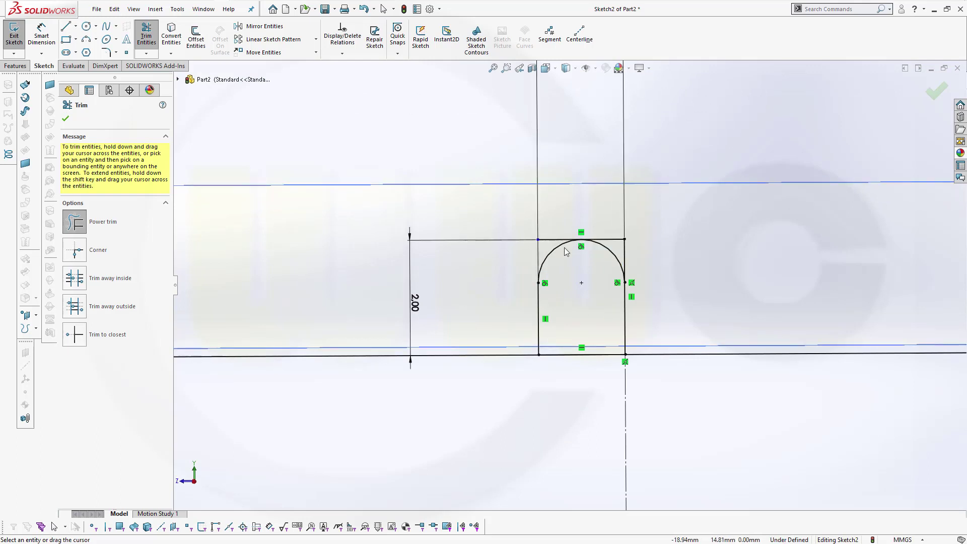
pyautogui.moveTo(639, 242); pyautogui.dragTo(612, 252)
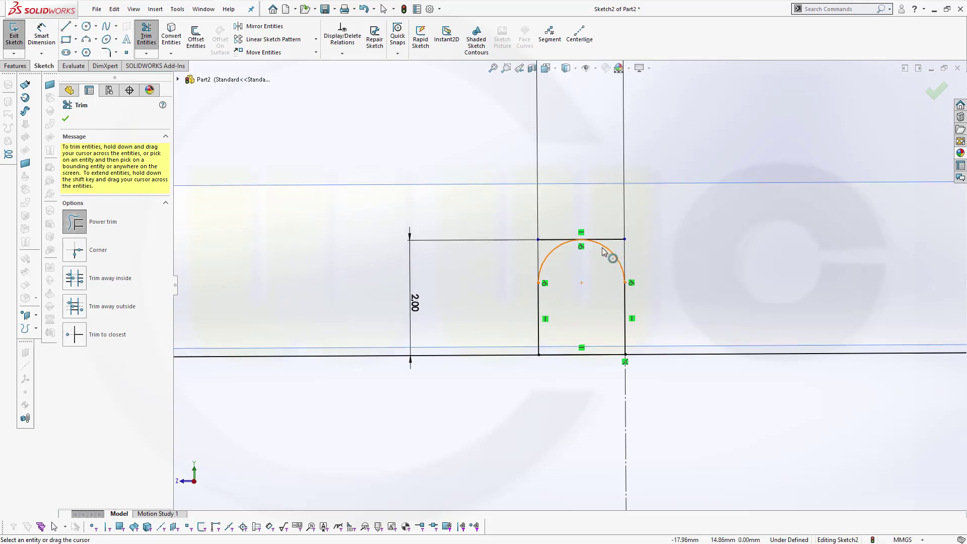
pyautogui.press('Escape')
pyautogui.click(552, 241)
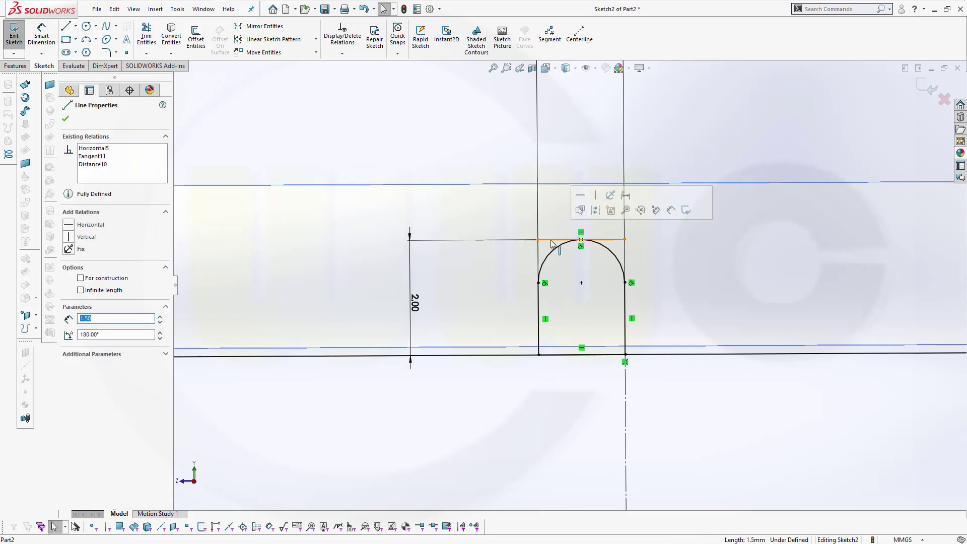
pyautogui.click(596, 211)
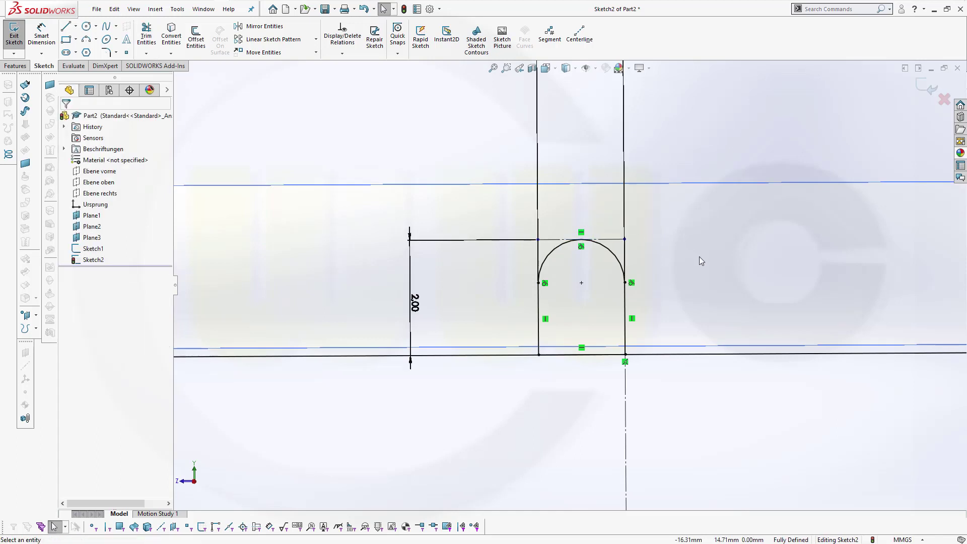
# Step: Close Sketch2, then orbit and zoom to a 3D view showing Sketch1's arcs and all three planes
pyautogui.click(927, 88)
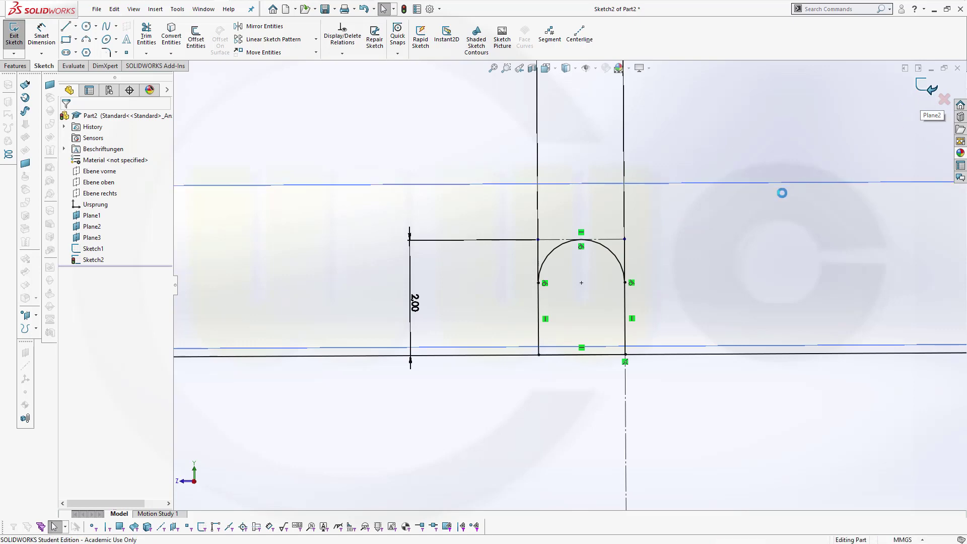
pyautogui.moveTo(744, 204)
pyautogui.mouseDown(button='middle')
pyautogui.moveTo(727, 255)
pyautogui.moveTo(683, 268)
pyautogui.moveTo(648, 335)
pyautogui.moveTo(663, 358)
pyautogui.moveTo(663, 423)
pyautogui.moveTo(643, 459)
pyautogui.moveTo(673, 391)
pyautogui.moveTo(666, 456)
pyautogui.moveTo(639, 462)
pyautogui.moveTo(675, 477)
pyautogui.moveTo(651, 495)
pyautogui.moveTo(662, 430)
pyautogui.moveTo(665, 455)
pyautogui.moveTo(686, 469)
pyautogui.moveTo(655, 423)
pyautogui.moveTo(657, 349)
pyautogui.moveTo(687, 324)
pyautogui.moveTo(730, 335)
pyautogui.moveTo(701, 391)
pyautogui.moveTo(710, 425)
pyautogui.moveTo(691, 434)
pyautogui.mouseUp(button='middle')
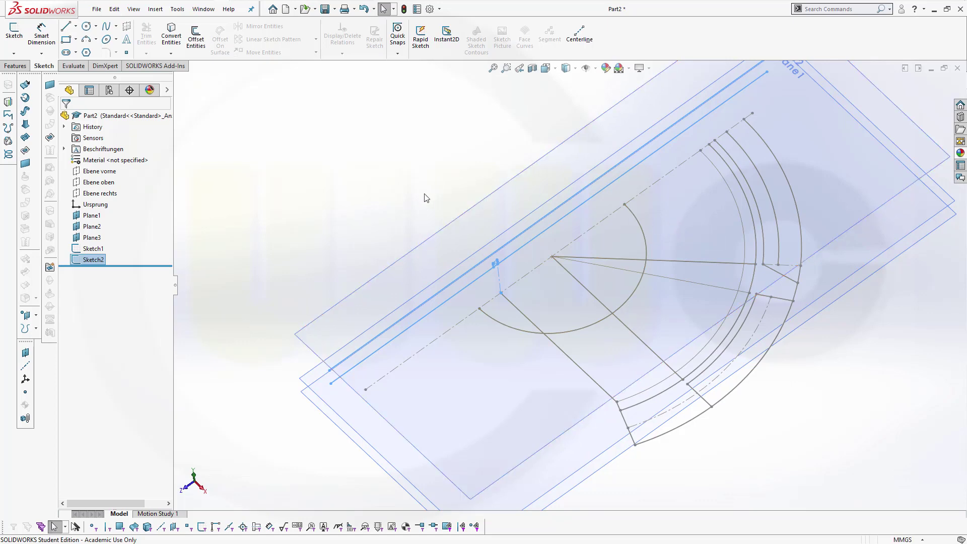
pyautogui.moveTo(425, 198)
pyautogui.mouseDown(button='middle')
pyautogui.moveTo(403, 177)
pyautogui.moveTo(400, 142)
pyautogui.moveTo(443, 201)
pyautogui.moveTo(421, 196)
pyautogui.moveTo(410, 217)
pyautogui.moveTo(423, 211)
pyautogui.moveTo(428, 167)
pyautogui.moveTo(407, 140)
pyautogui.moveTo(372, 136)
pyautogui.mouseUp(button='middle')
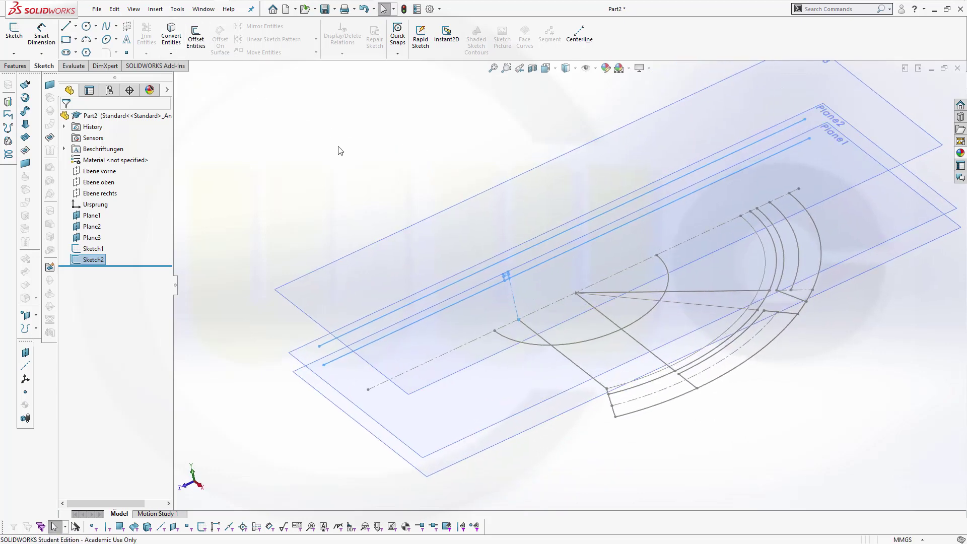
pyautogui.moveTo(376, 172)
pyautogui.mouseDown(button='middle')
pyautogui.moveTo(395, 200)
pyautogui.moveTo(403, 244)
pyautogui.moveTo(373, 177)
pyautogui.moveTo(345, 145)
pyautogui.moveTo(377, 184)
pyautogui.moveTo(373, 168)
pyautogui.mouseUp(button='middle')
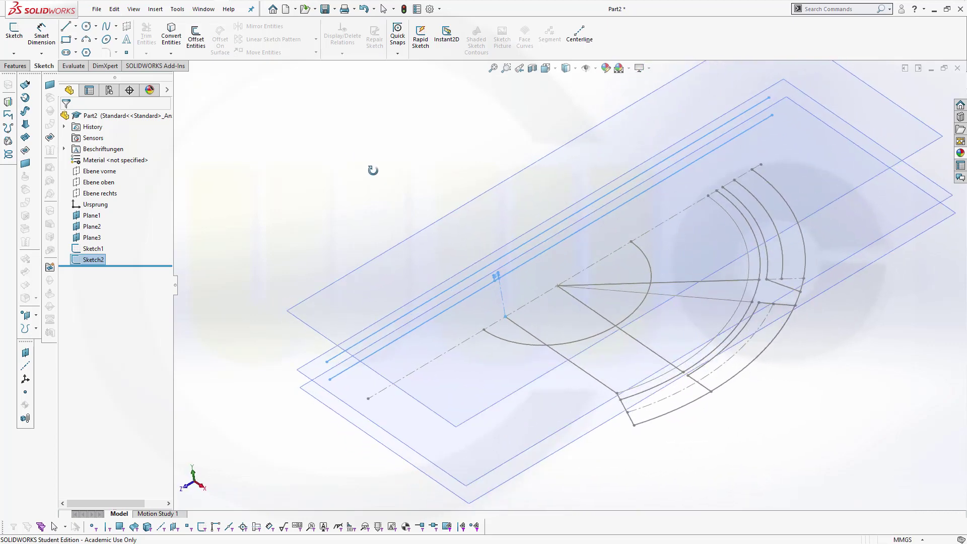
pyautogui.press('Escape')
pyautogui.moveTo(460, 170); pyautogui.dragTo(499, 177, button='middle')
pyautogui.scroll(1, 502, 184)
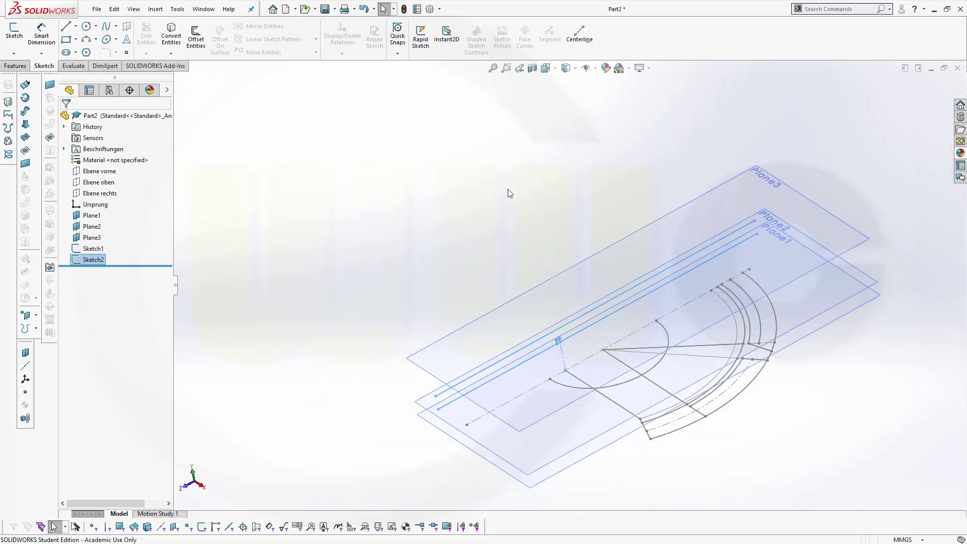